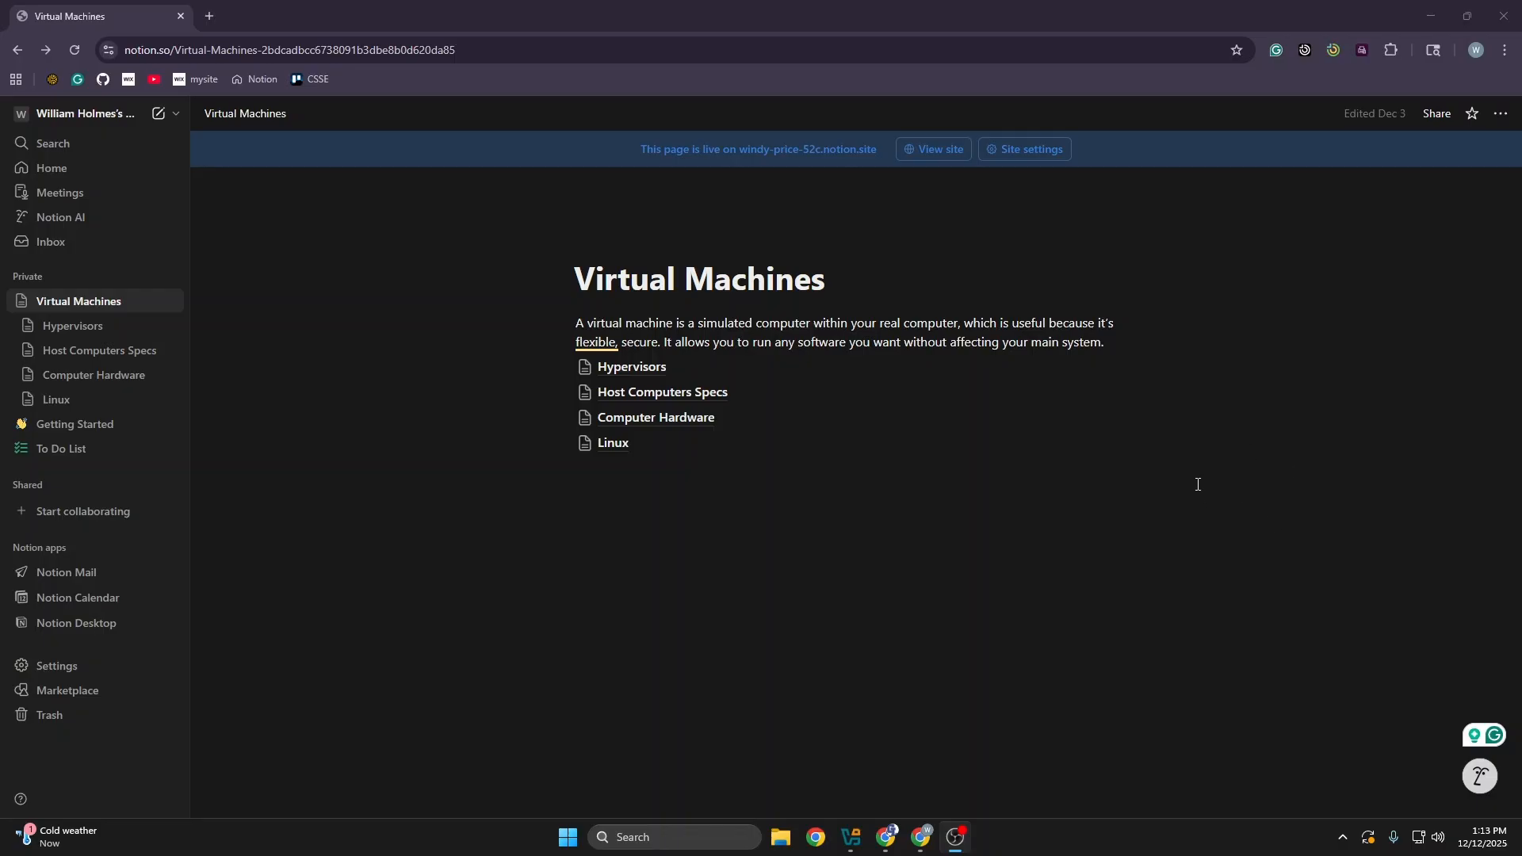
Open the Hypervisors page and examine its Type 2 hosted section, including the example products and the note on installation and personal use
mouse_move(1091, 367)
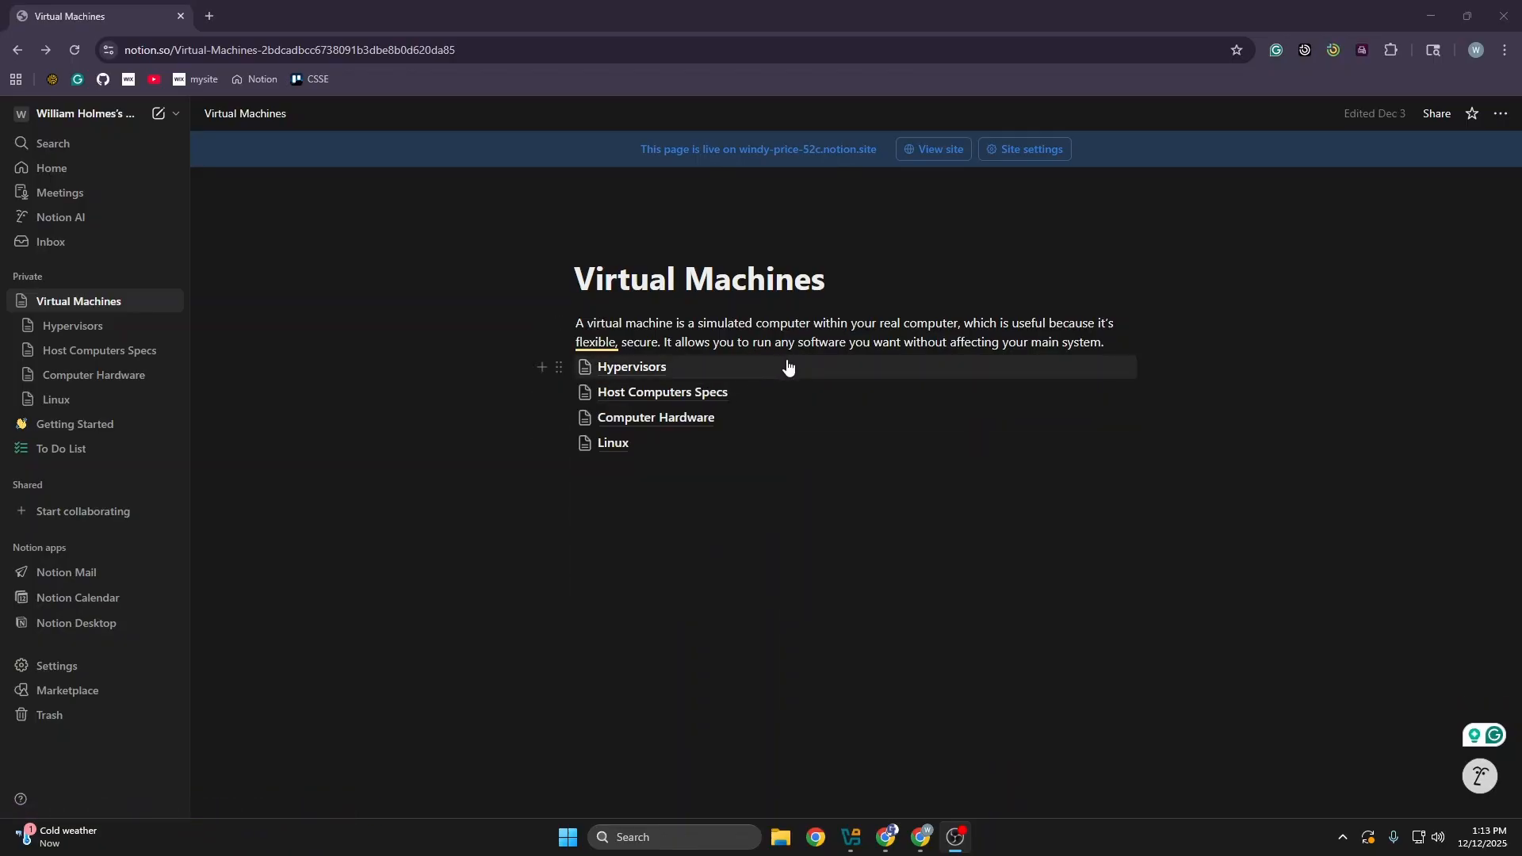
left_click(663, 368)
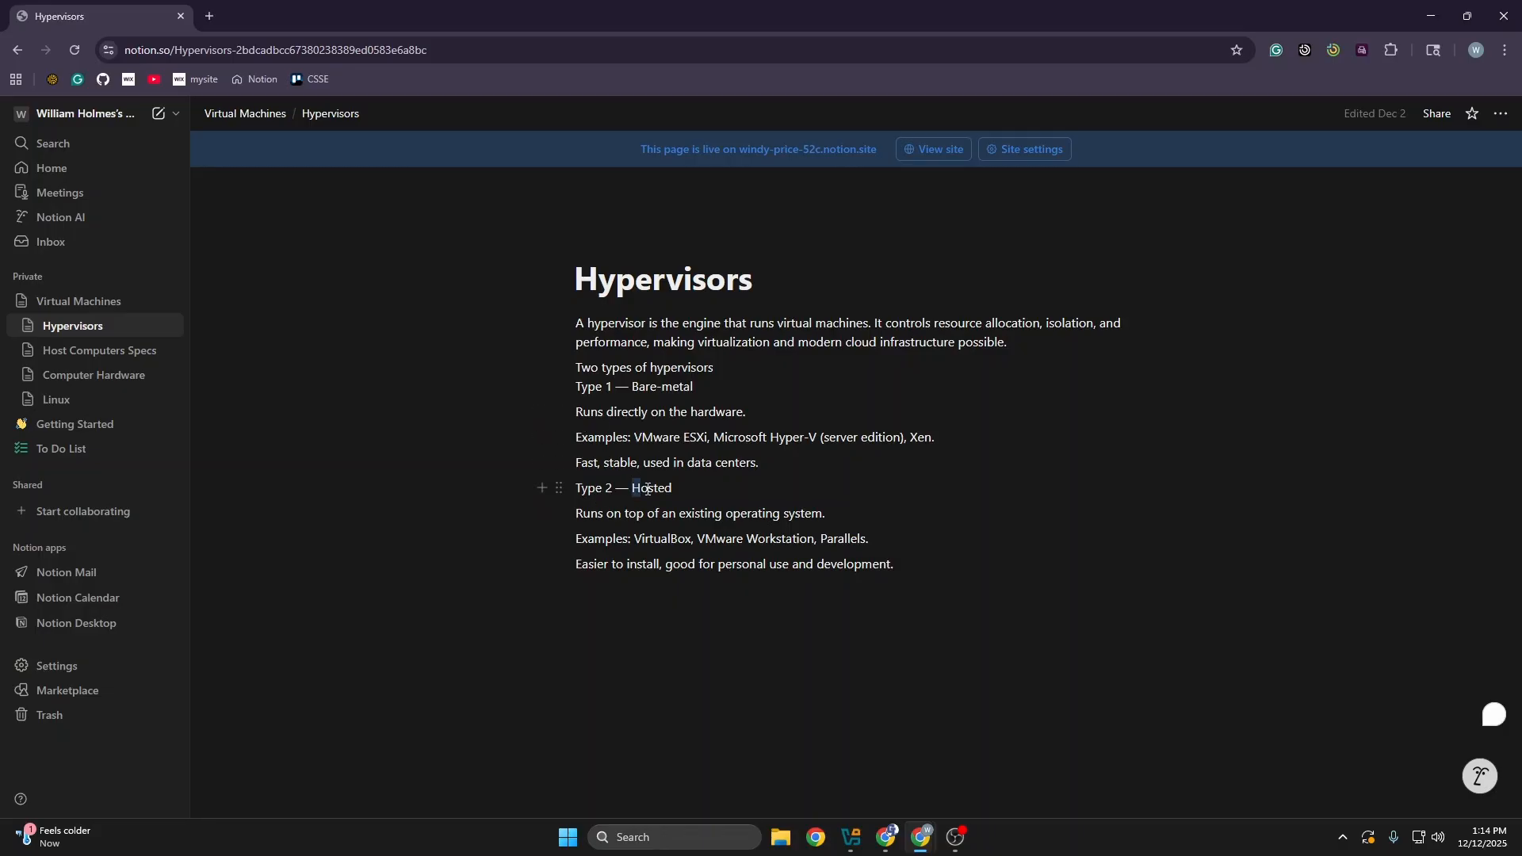
left_click_drag(632, 488, 690, 487)
left_click(686, 514)
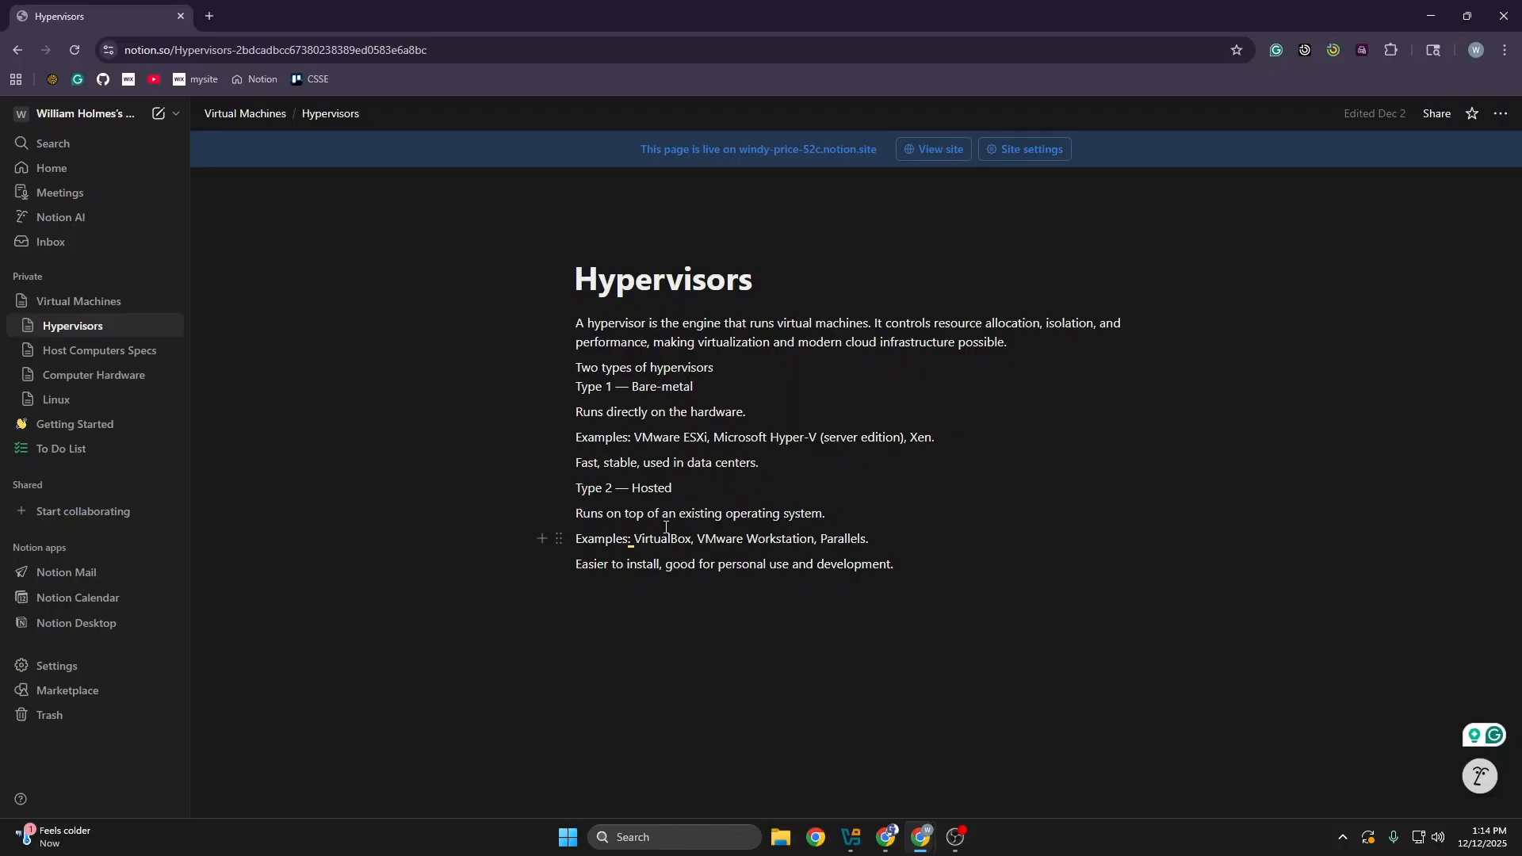
triple_click(681, 547)
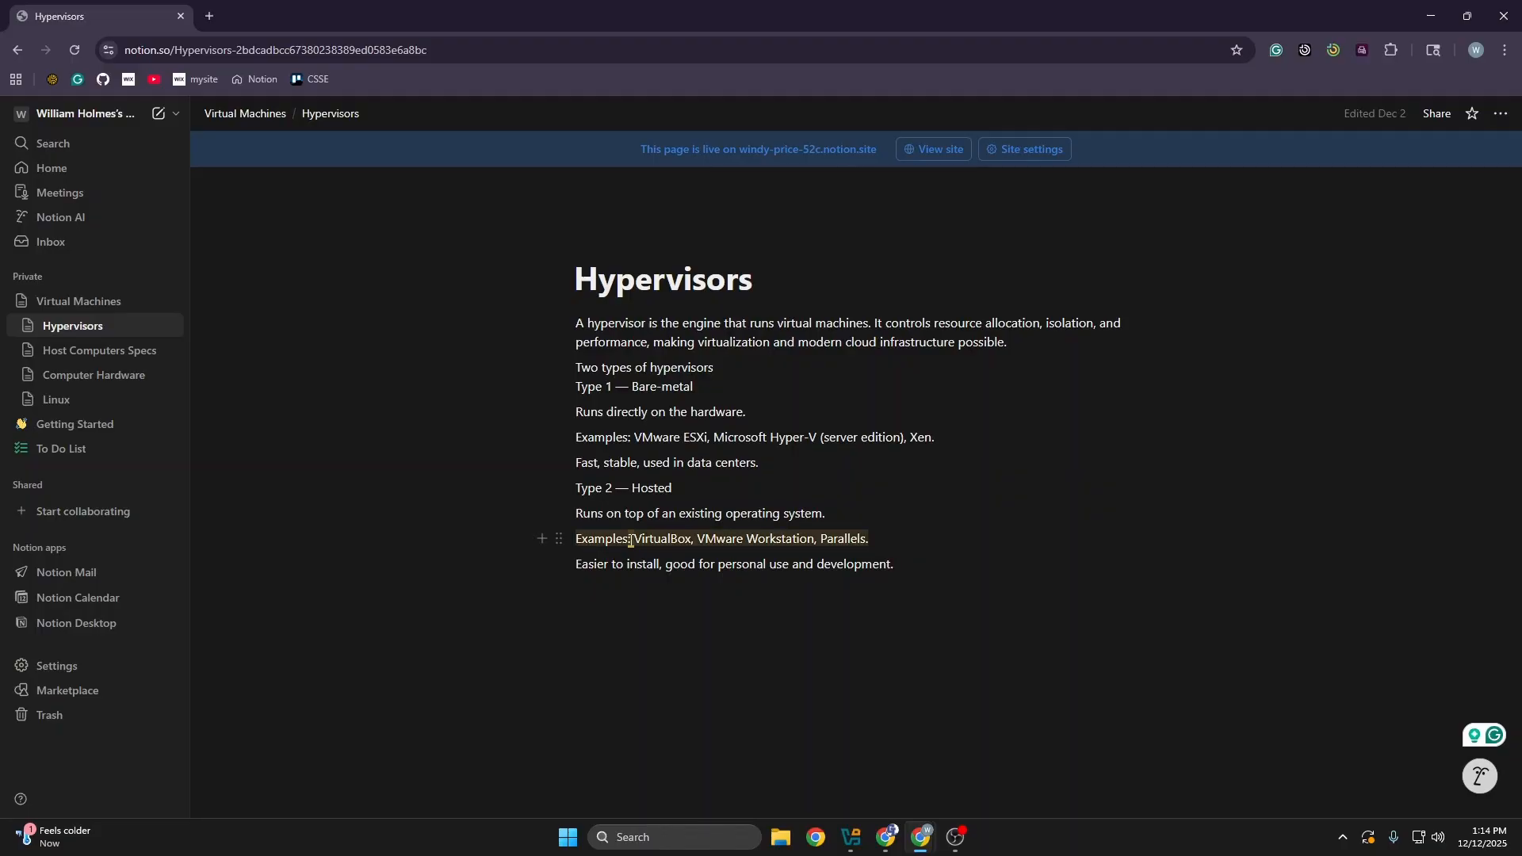
left_click(747, 536)
left_click_drag(627, 536, 821, 539)
left_click(840, 536)
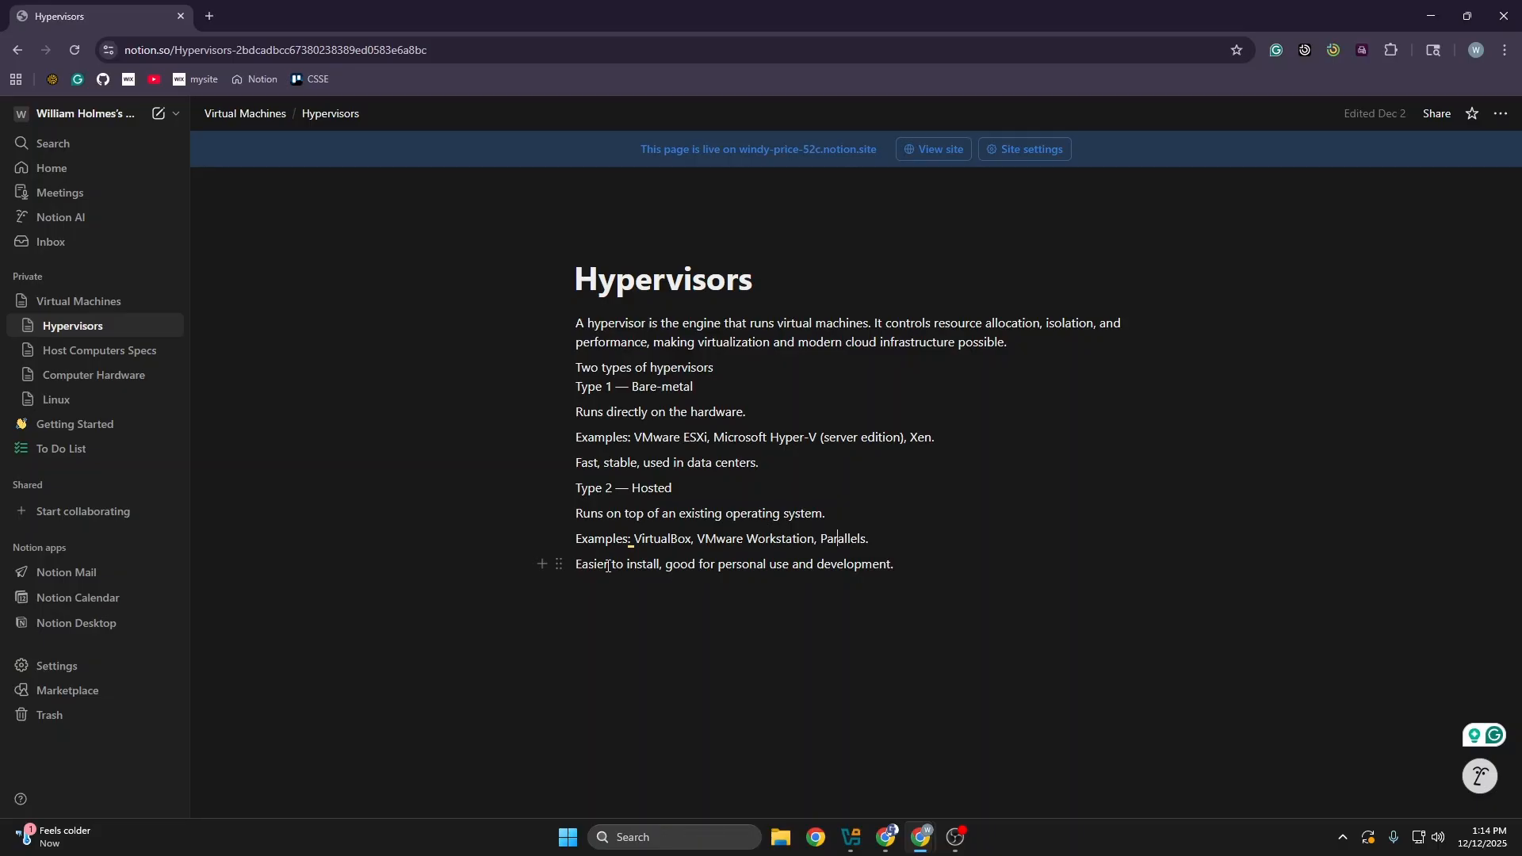
left_click_drag(694, 540, 767, 540)
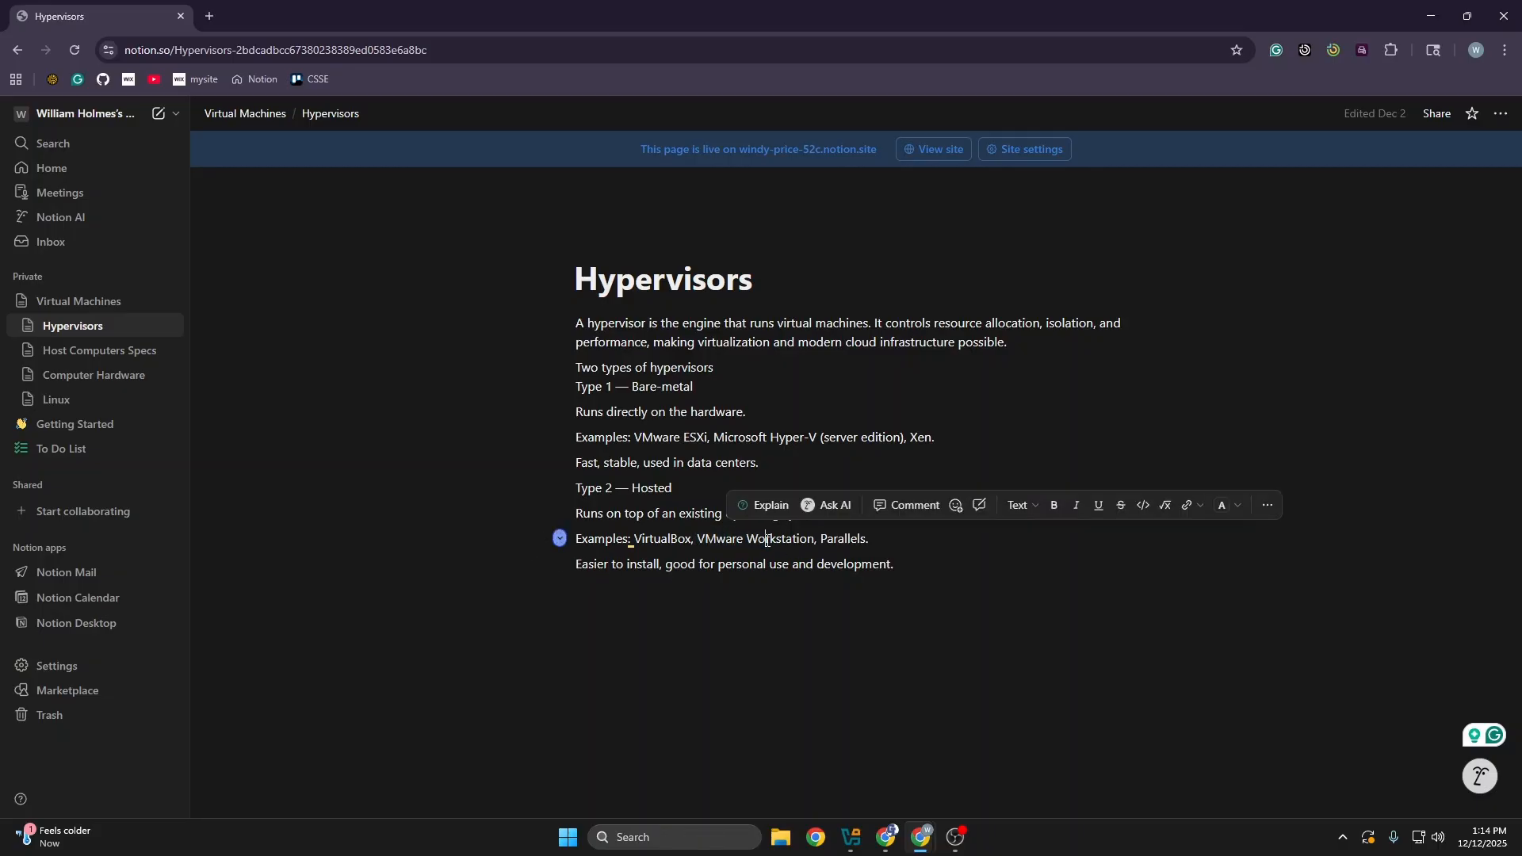
left_click(766, 540)
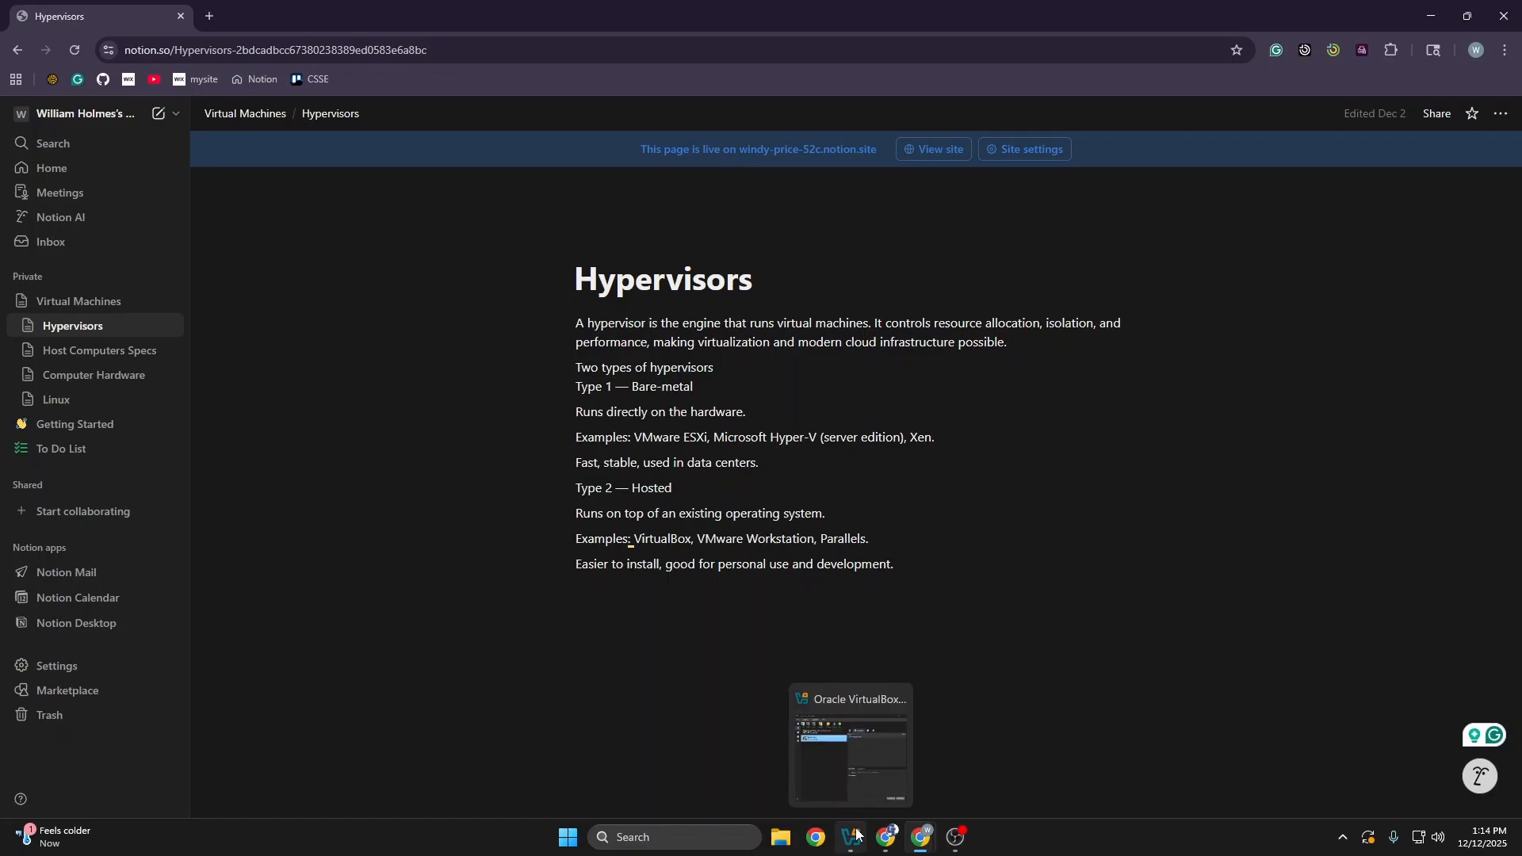
left_click(1020, 681)
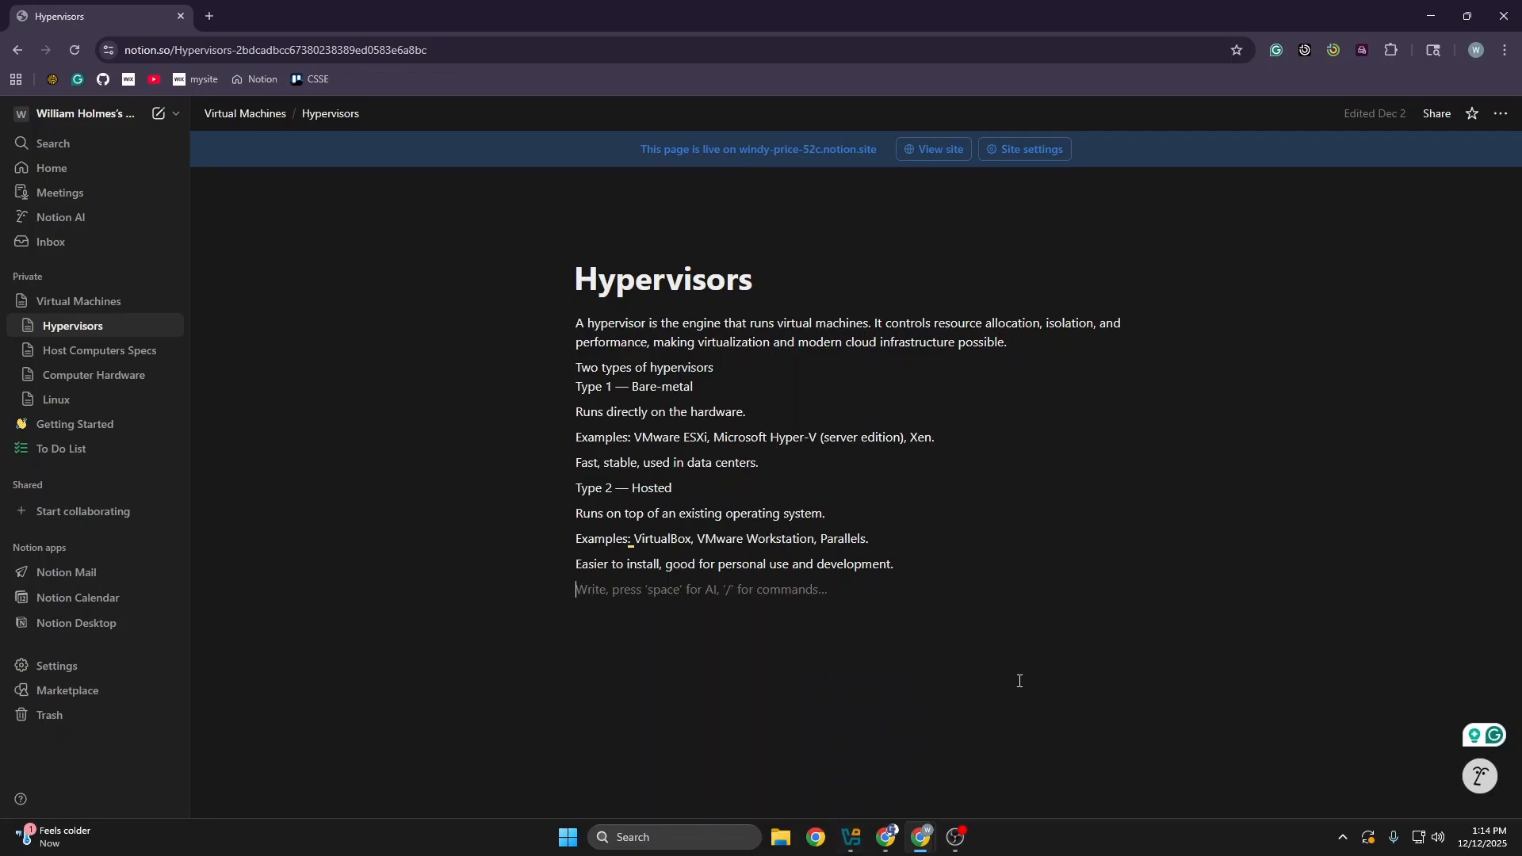
left_click(822, 564)
left_click_drag(579, 564, 670, 565)
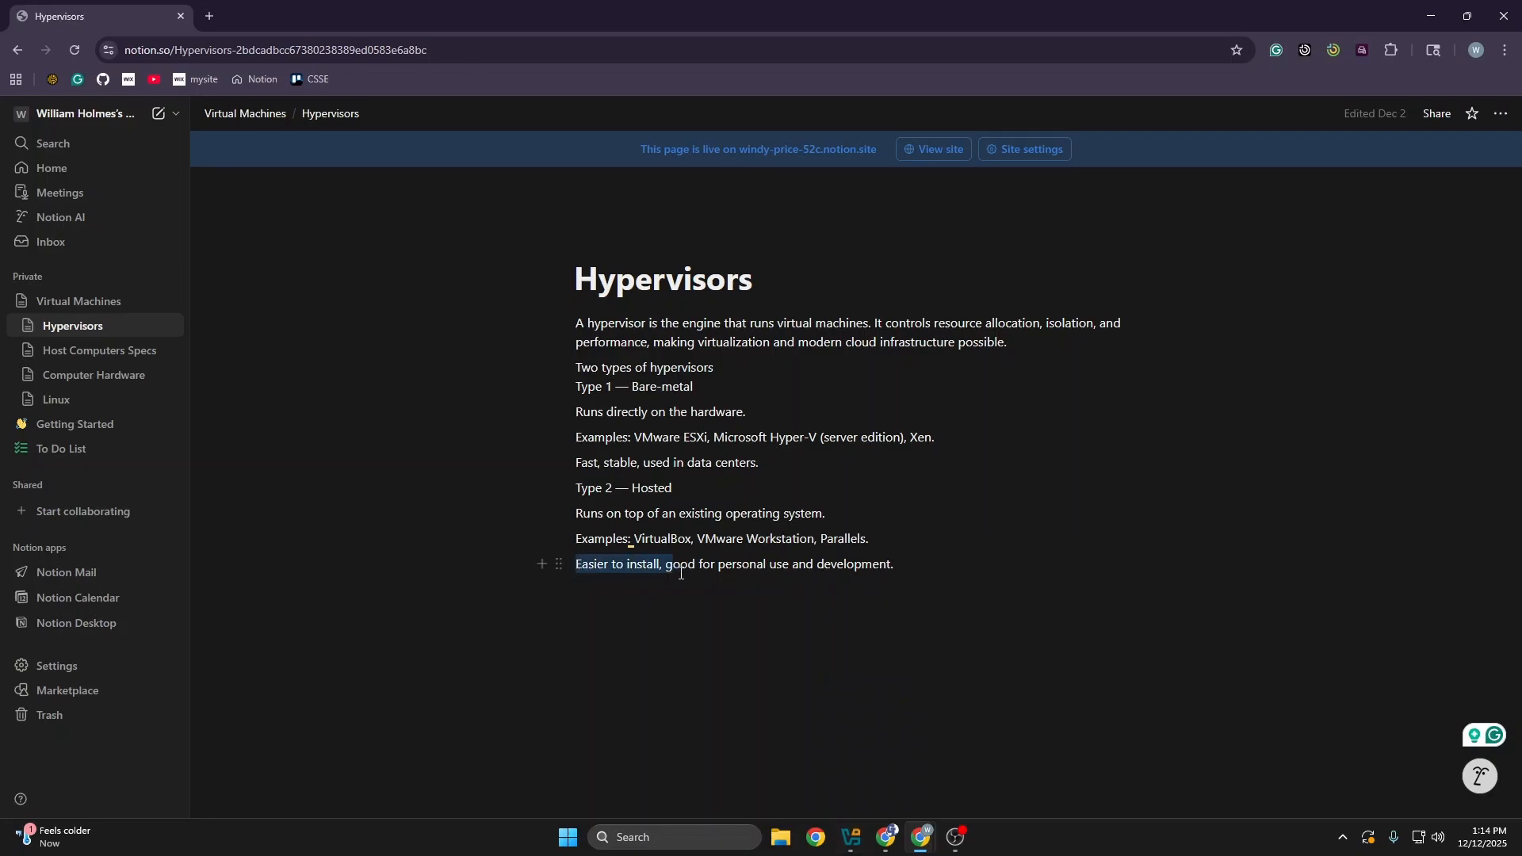
left_click(690, 571)
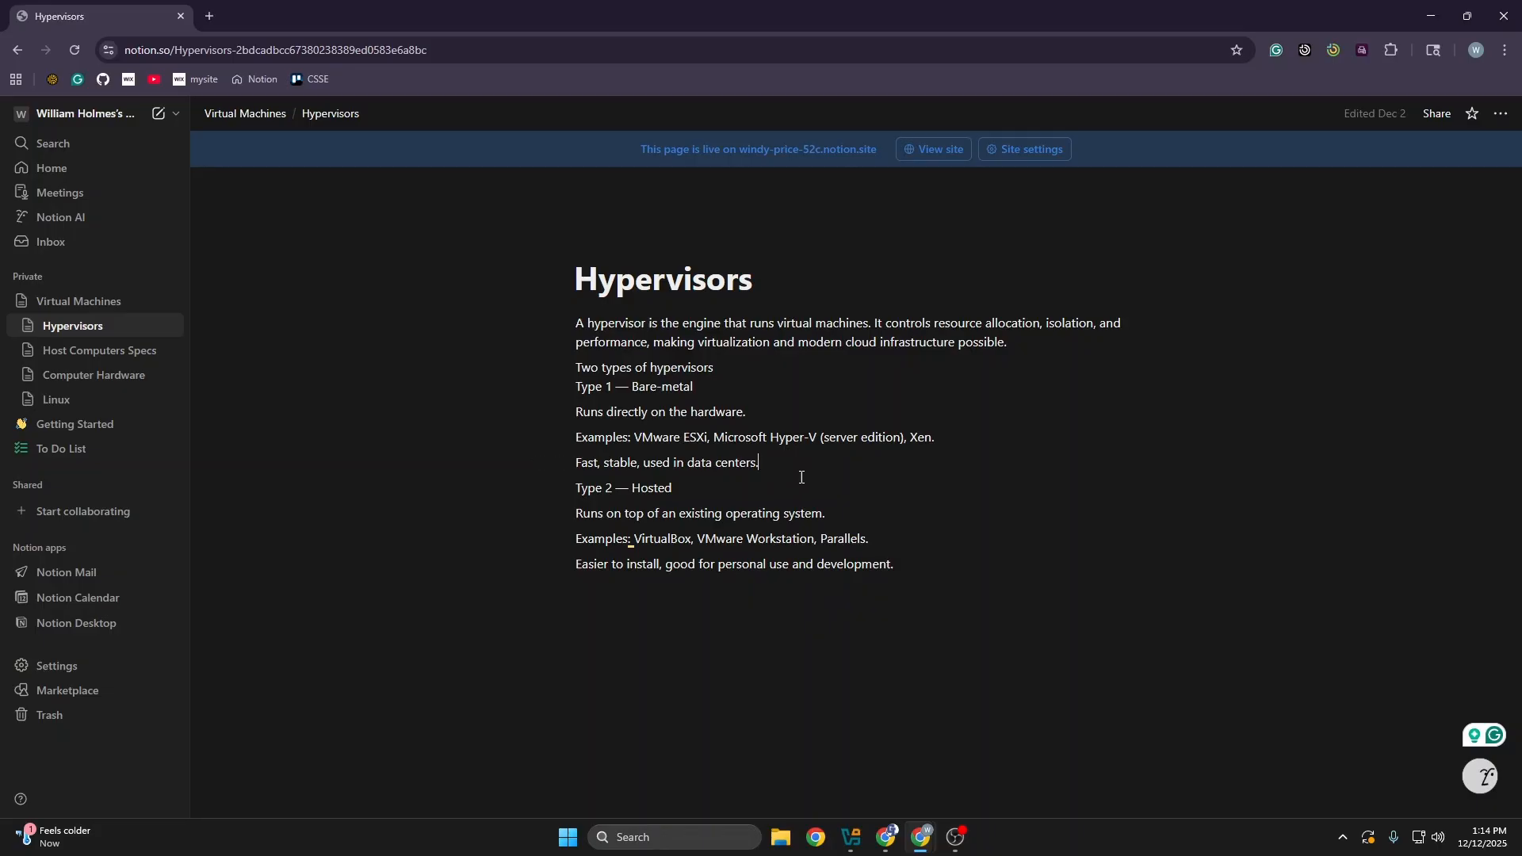
Open the Host Computers Specs page and examine the system, processor, memory and drive details in its tables
left_click(90, 361)
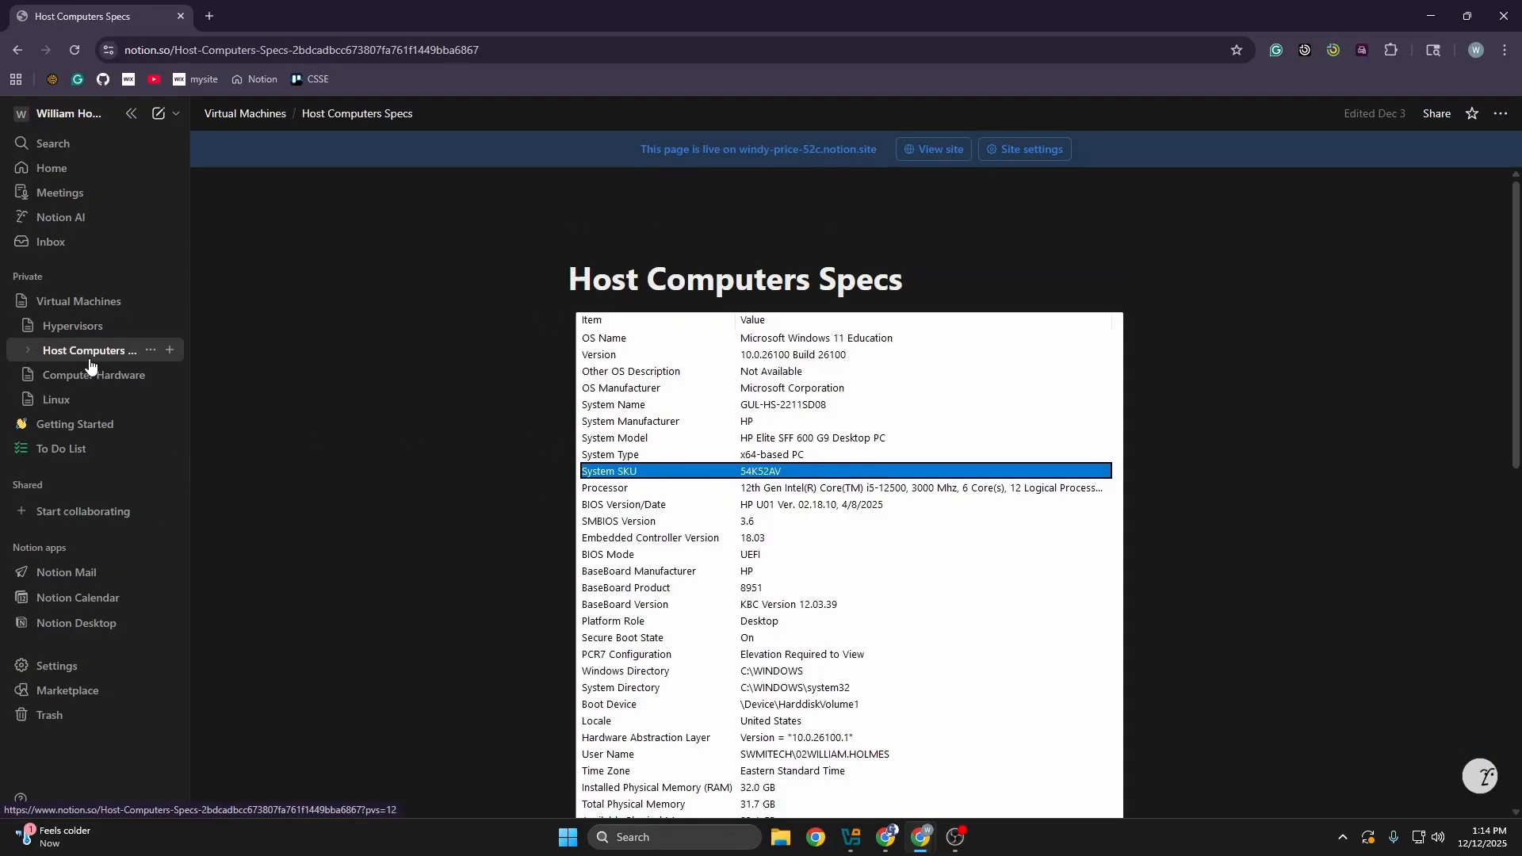
scroll(714, 572, "down", 1)
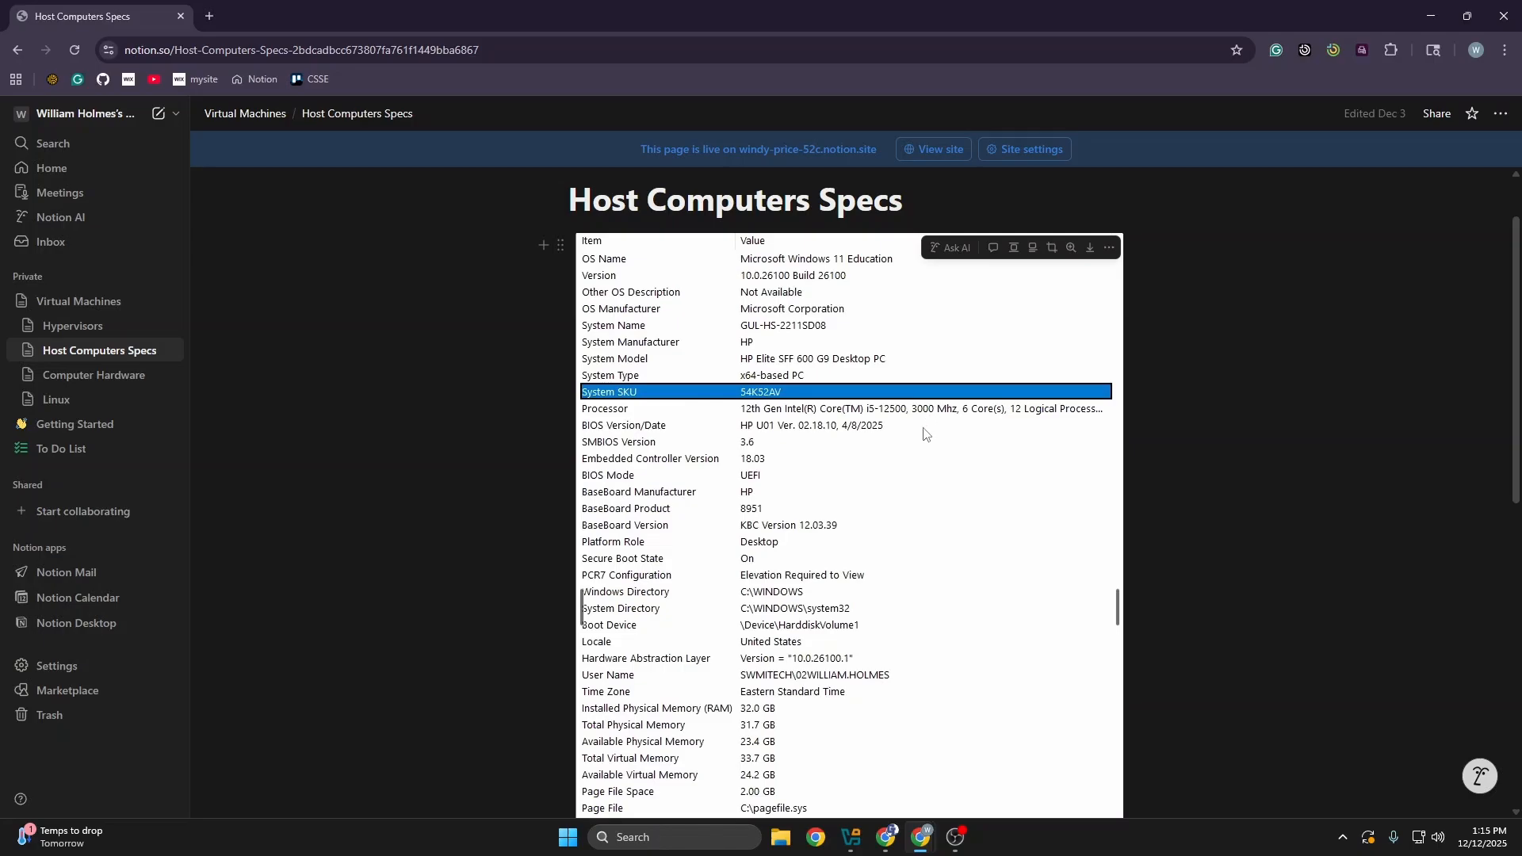
scroll(878, 483, "down", 3)
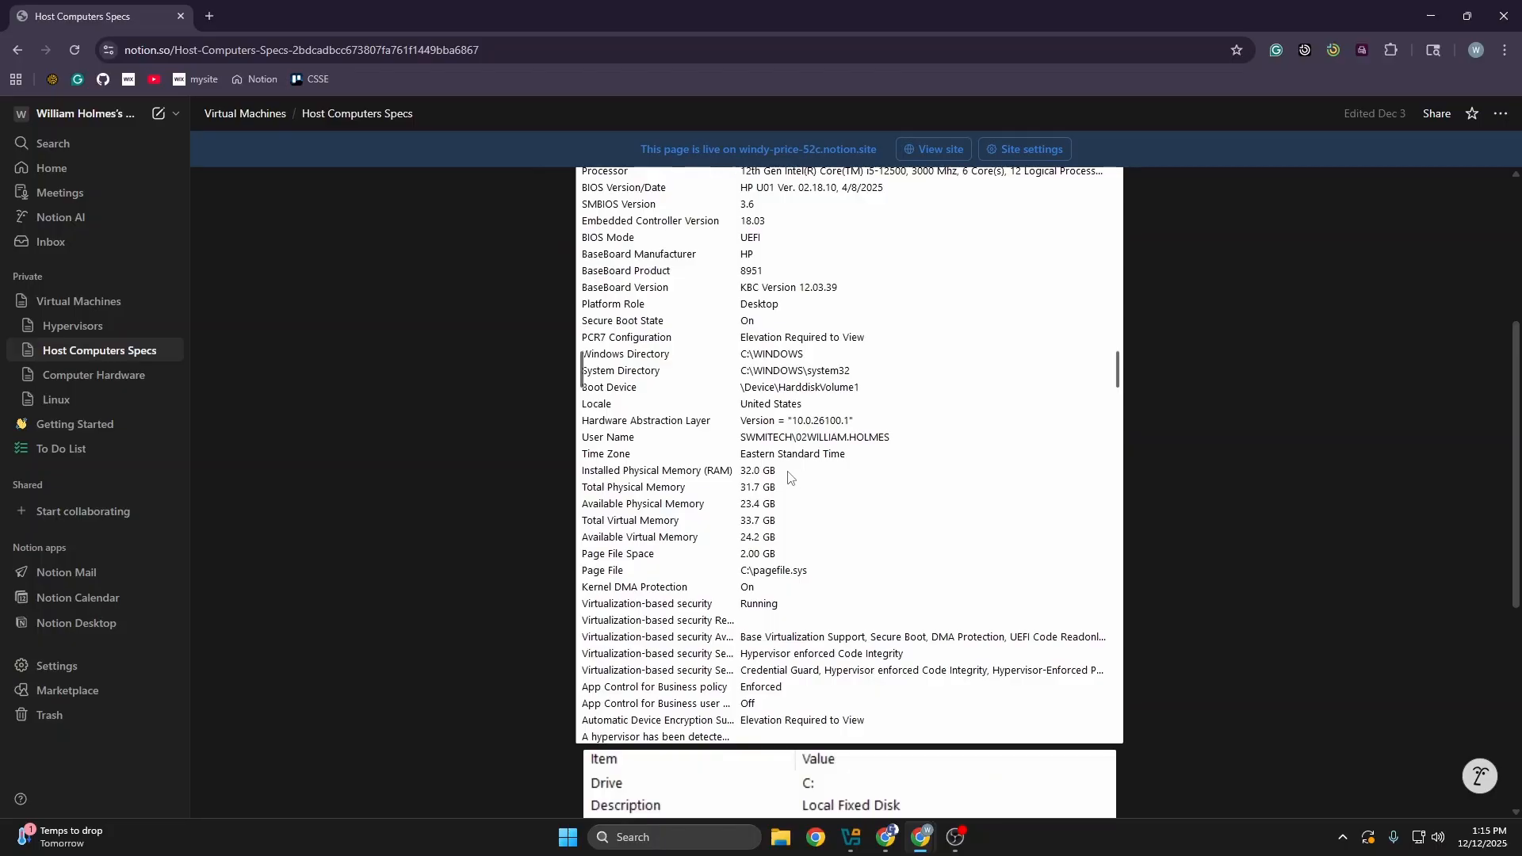
scroll(792, 489, "down", 1)
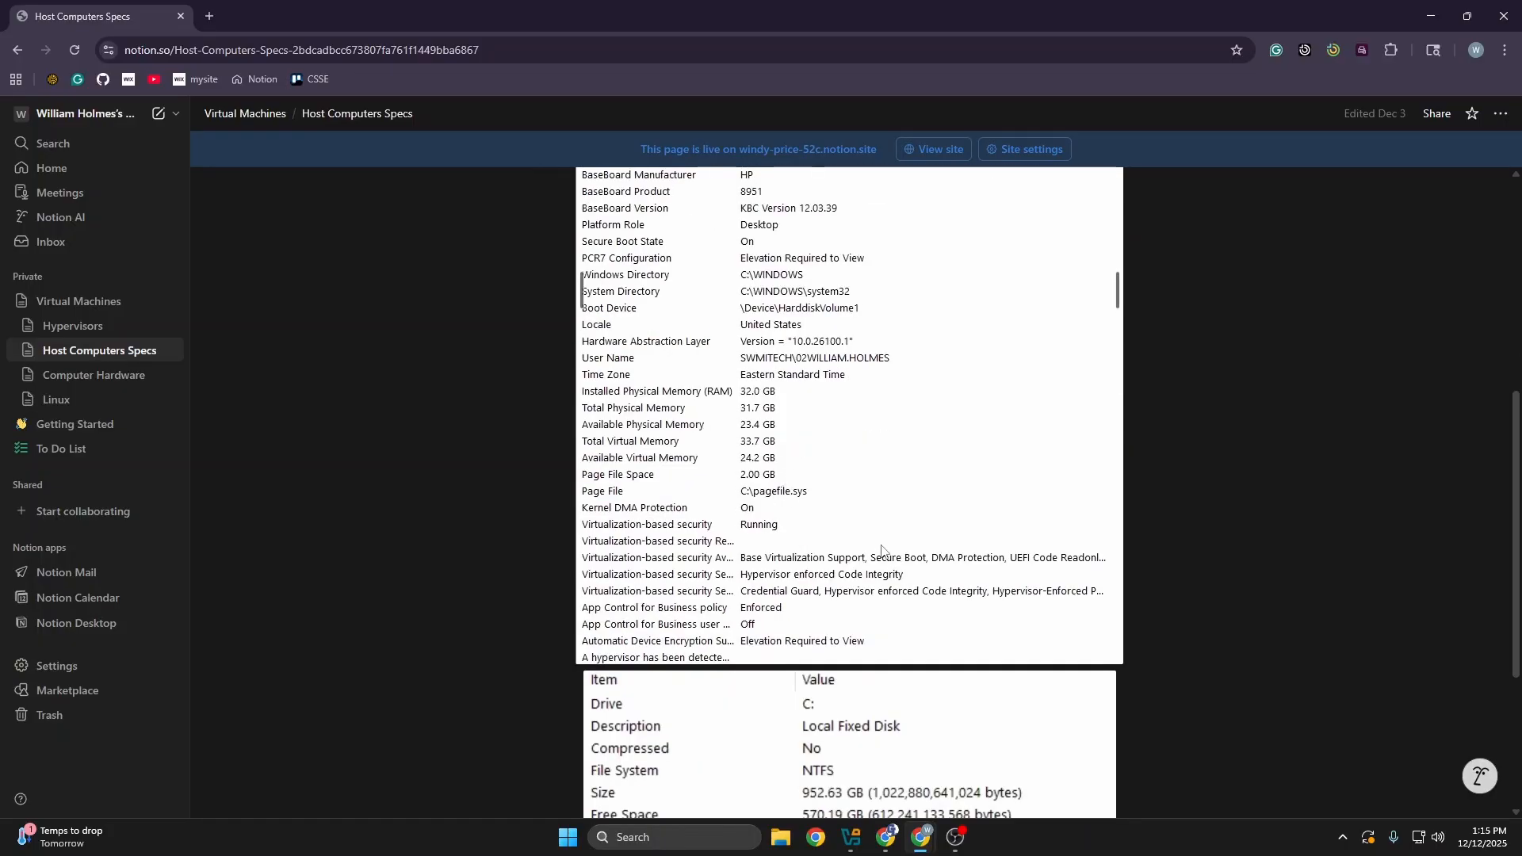
scroll(894, 547, "down", 3)
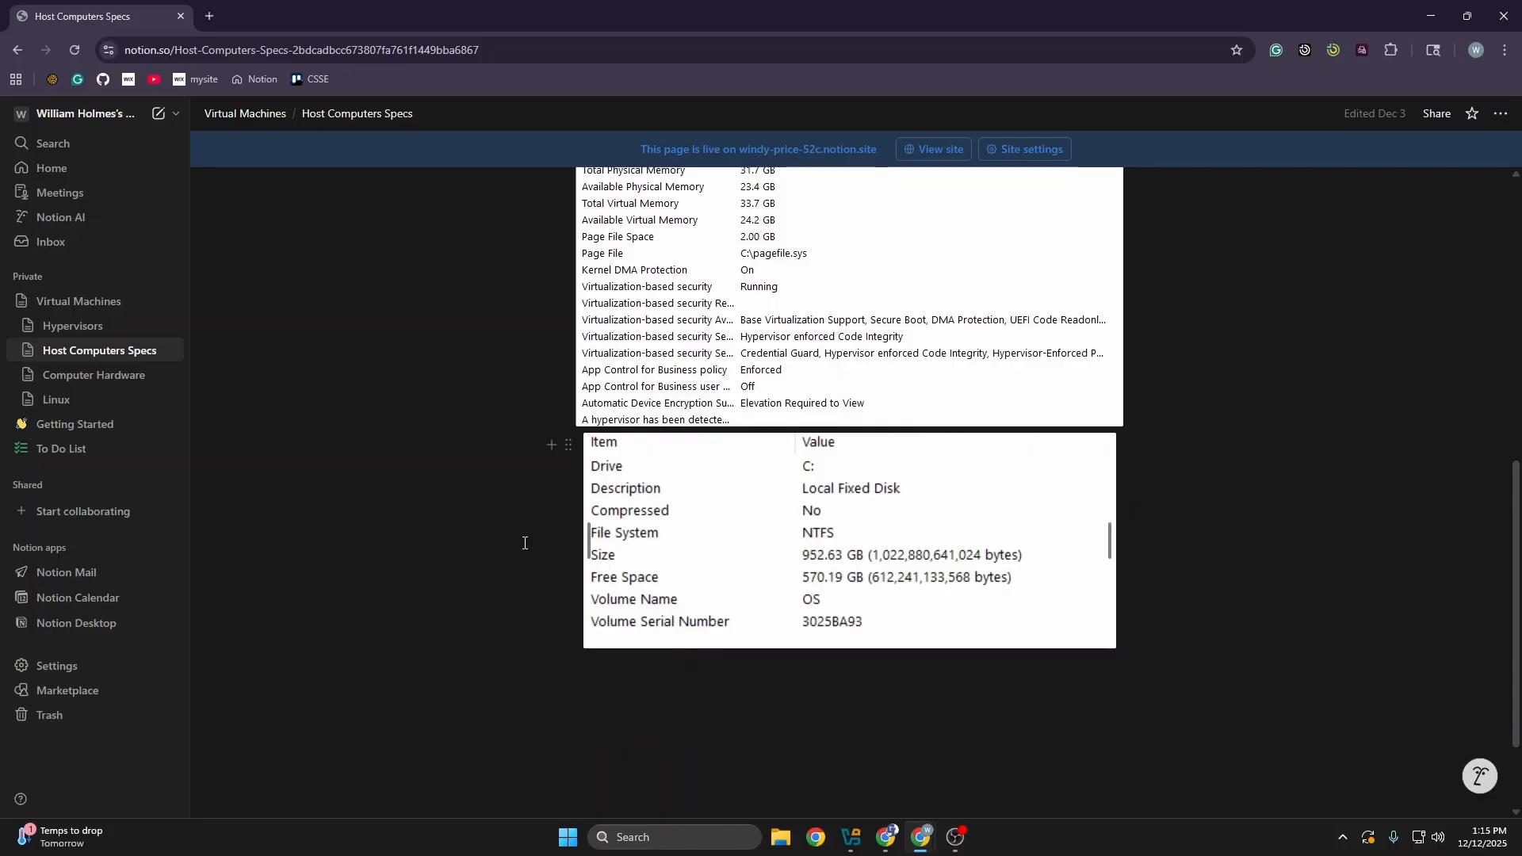
scroll(214, 453, "up", 1)
scroll(214, 453, "up", 3)
Open the Computer Hardware page and read the CPU, RAM and Hard Drive sections
left_click(107, 379)
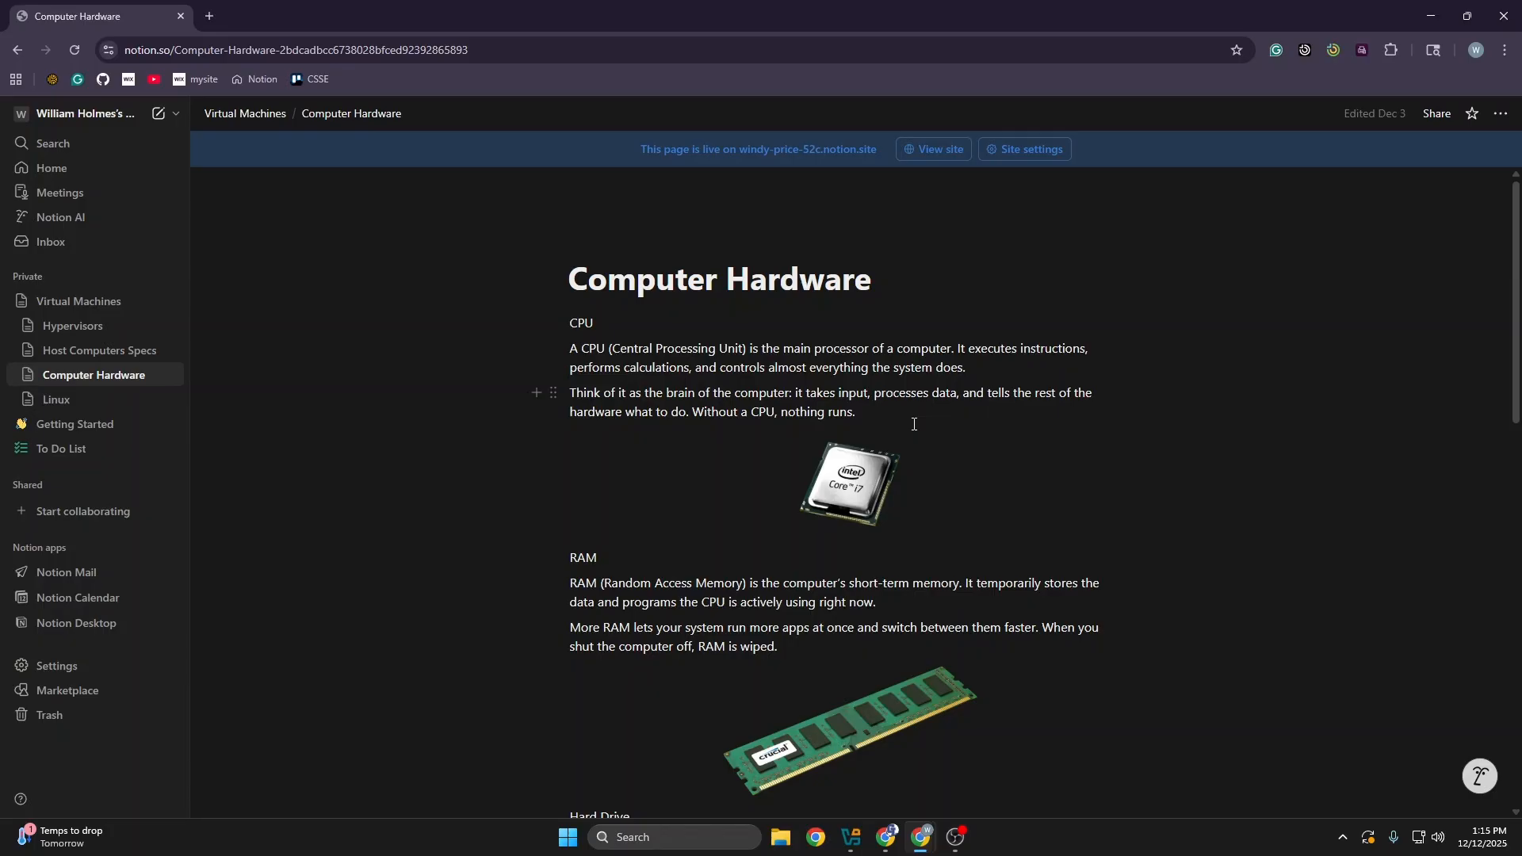
scroll(951, 418, "down", 1)
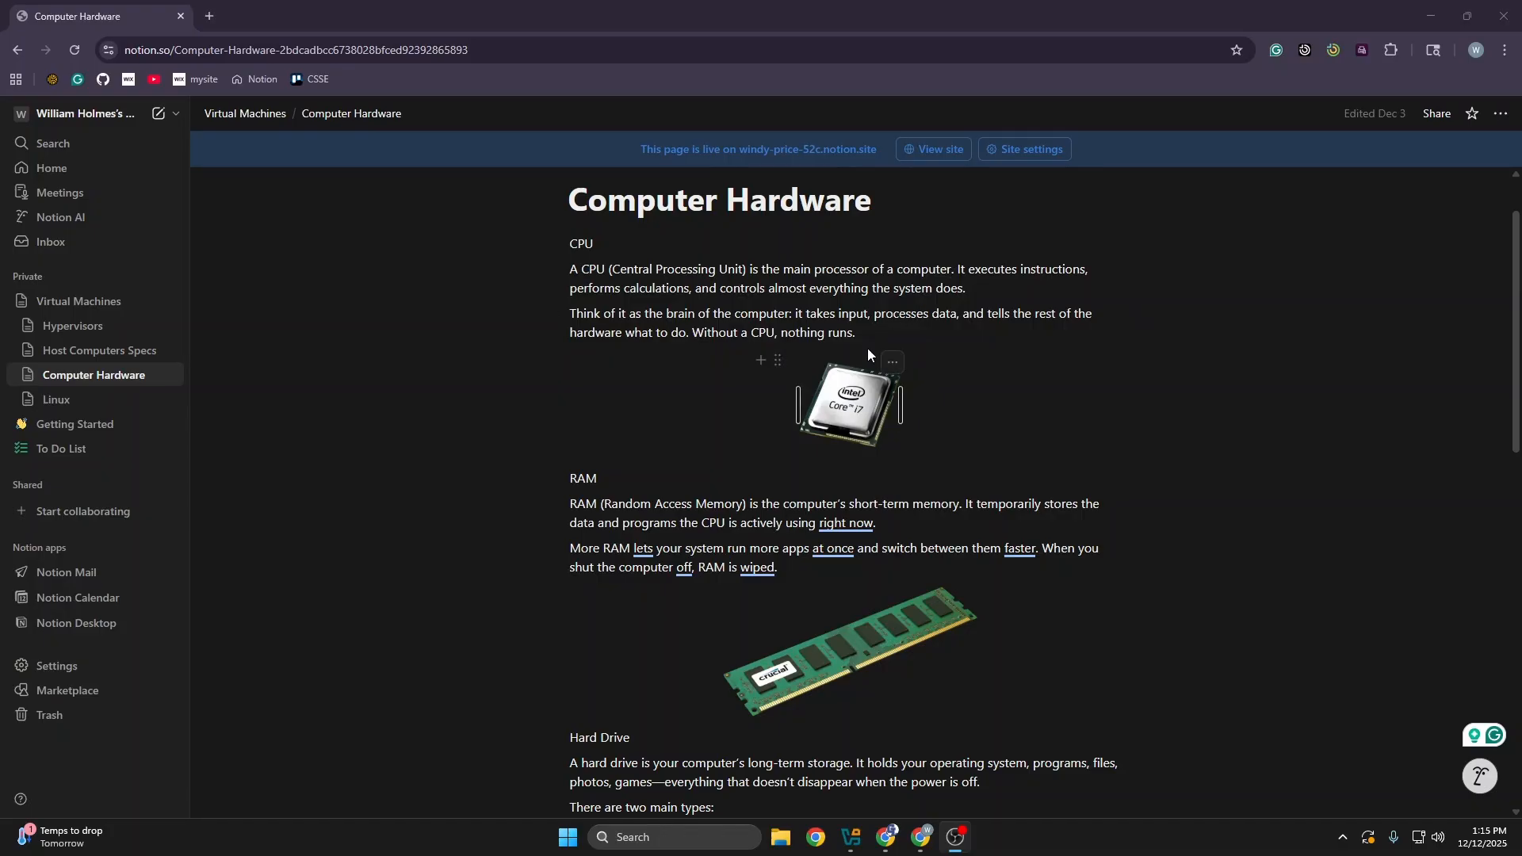
scroll(760, 422, "down", 2)
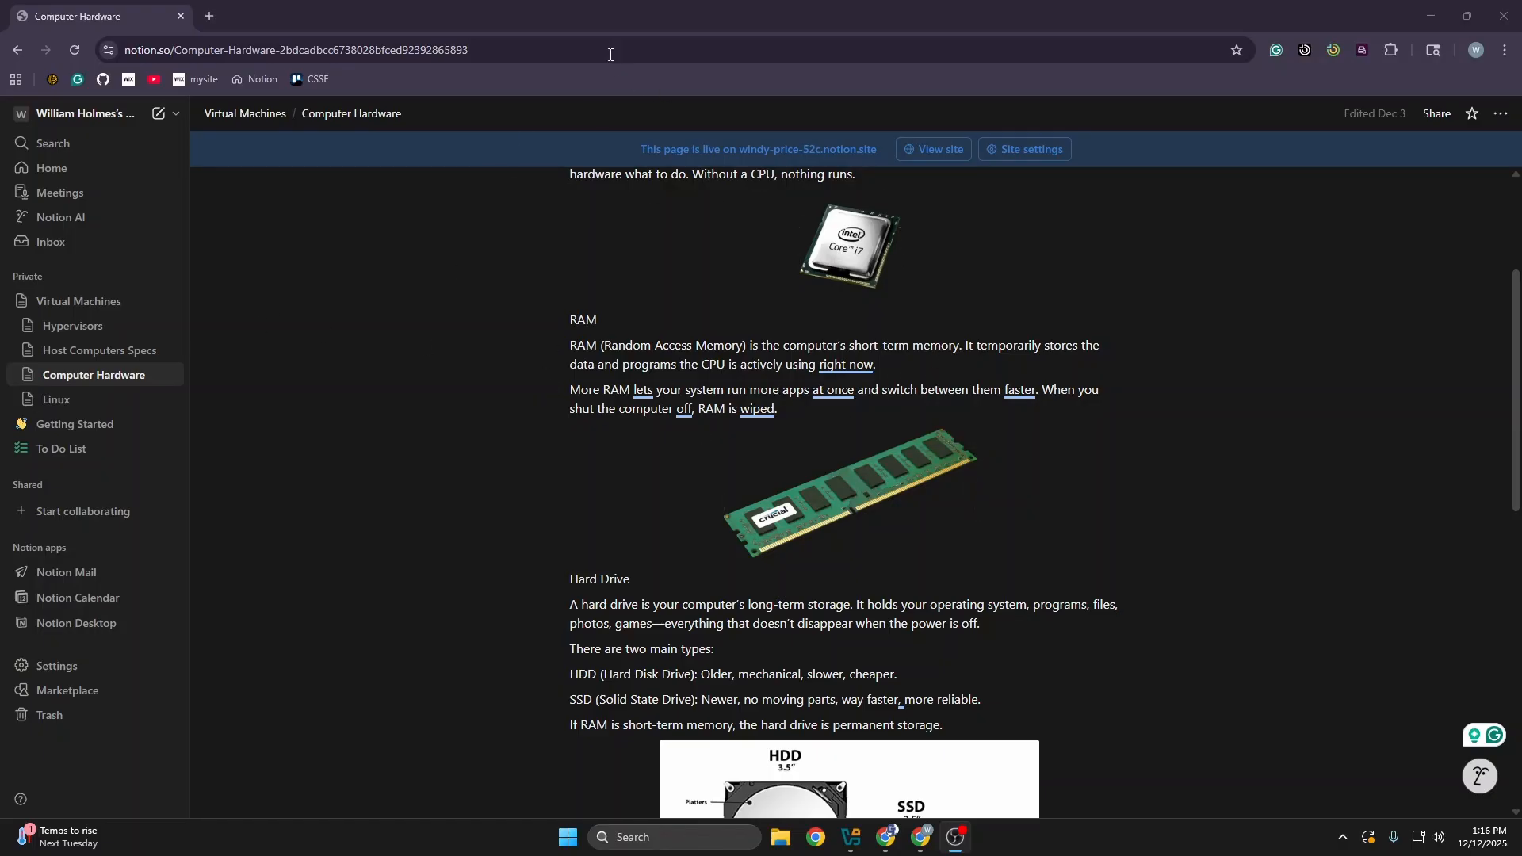
mouse_move(924, 839)
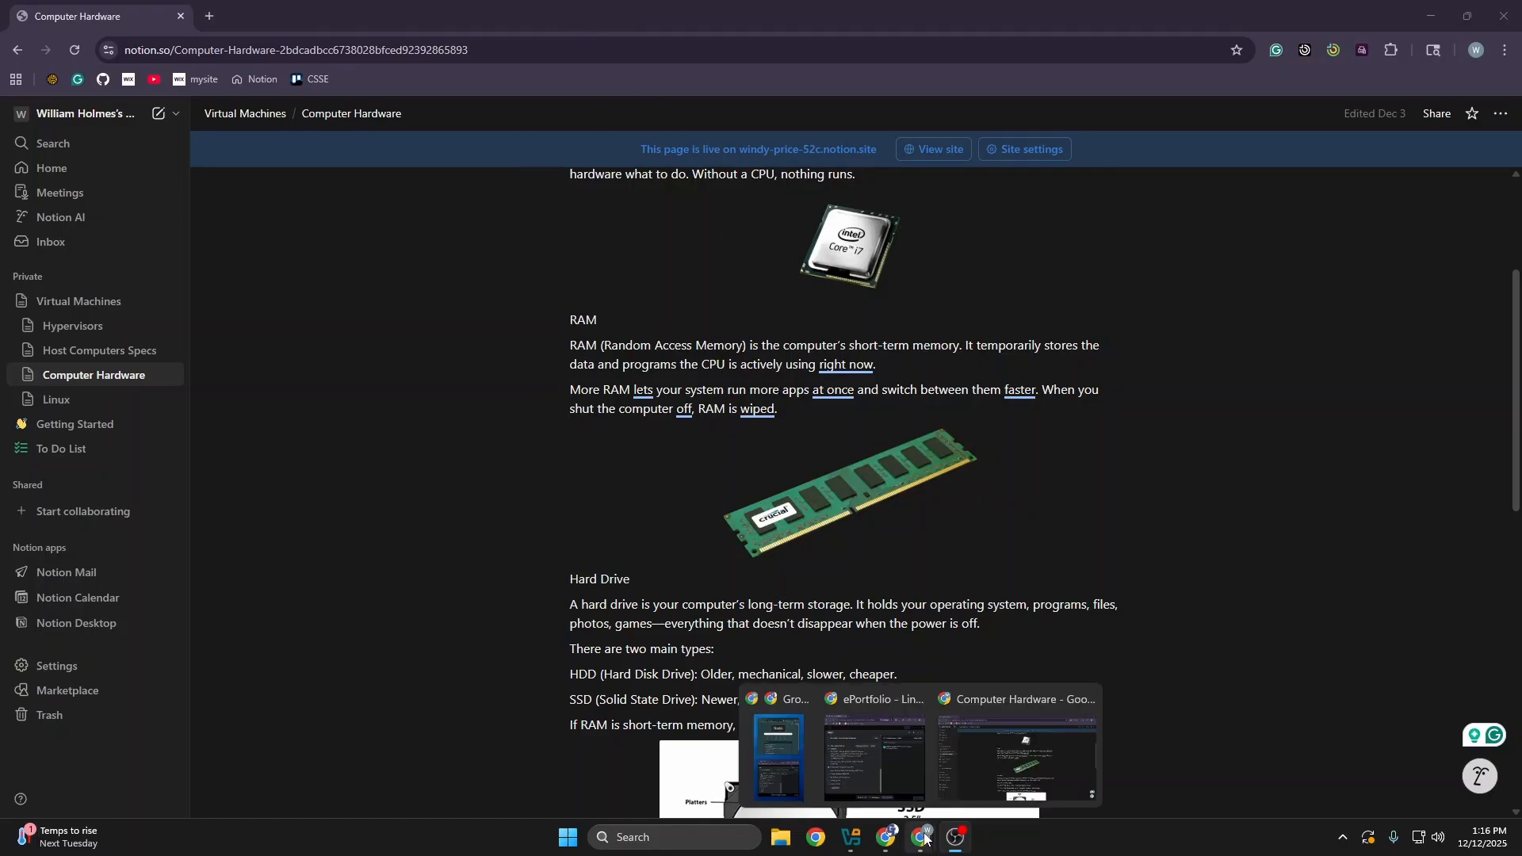
mouse_move(617, 13)
left_mouse_down()
mouse_move(607, 50)
mouse_move(602, 7)
left_mouse_up()
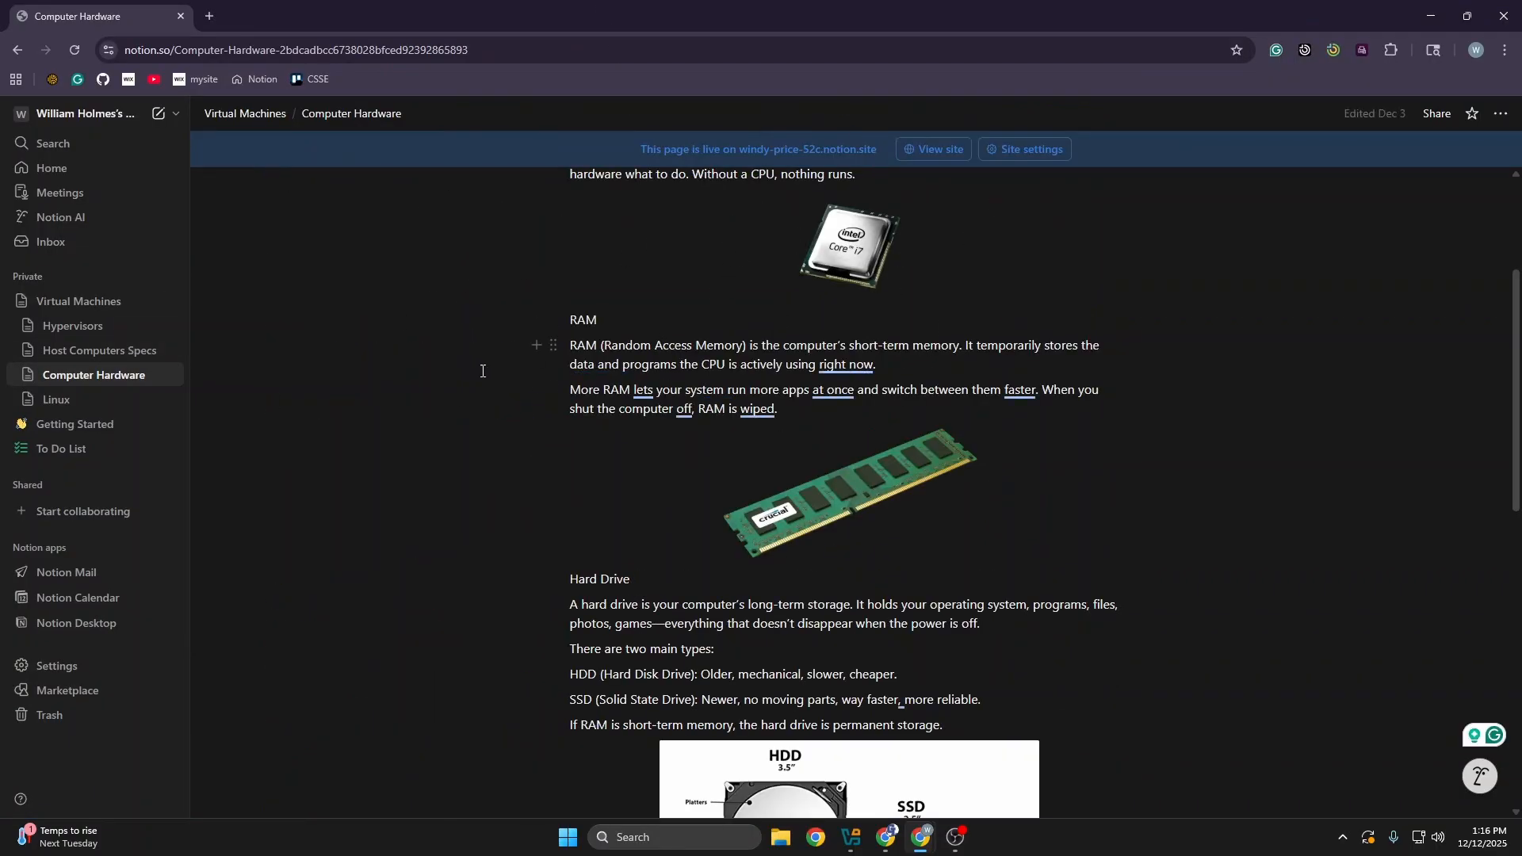
scroll(609, 448, "down", 2)
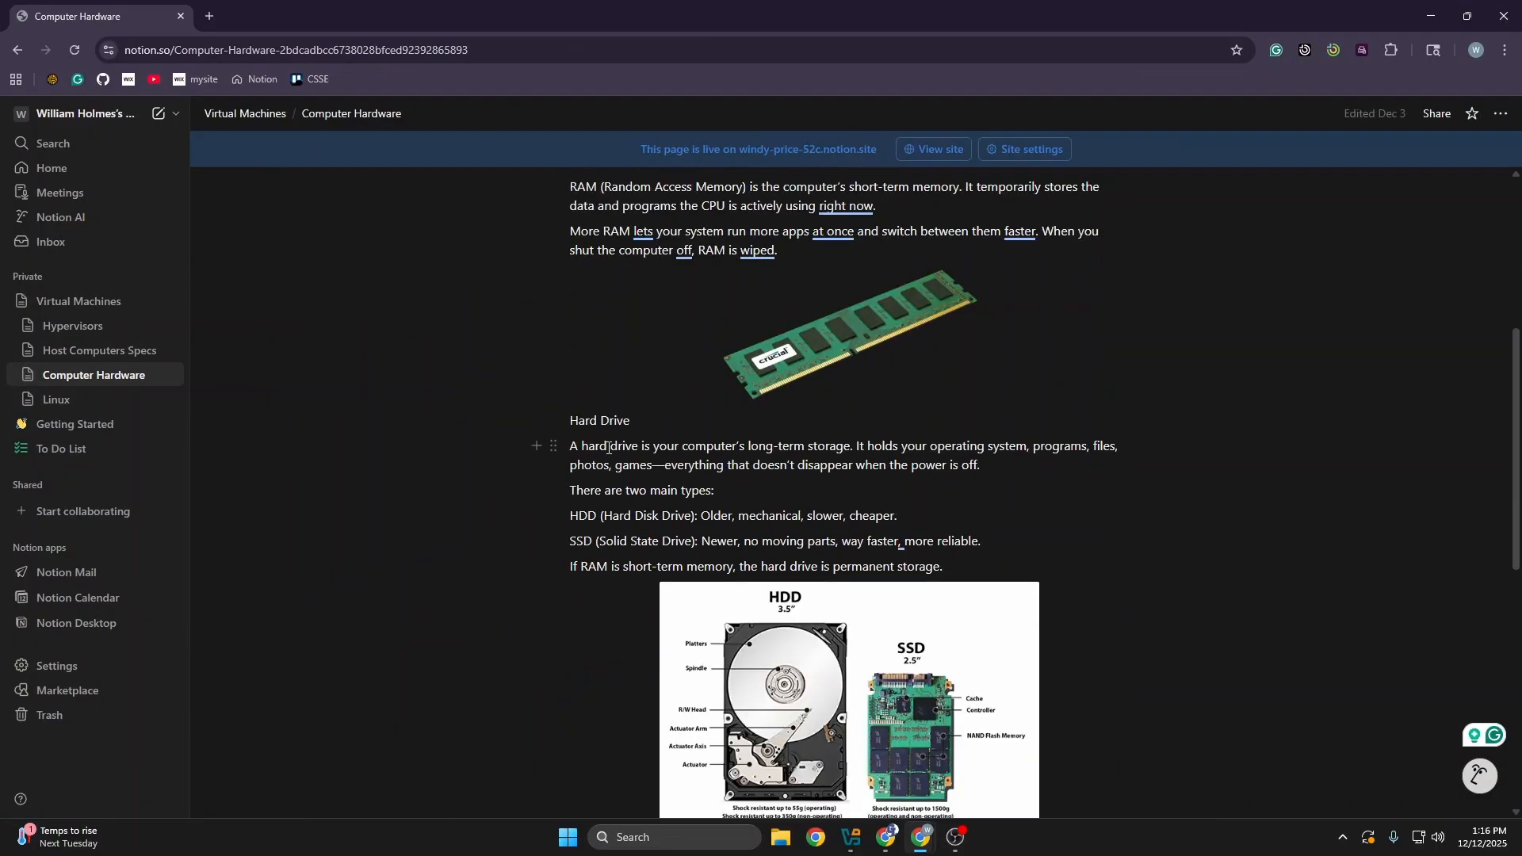
scroll(653, 450, "down", 2)
left_click_drag(568, 262, 658, 267)
left_click(684, 295)
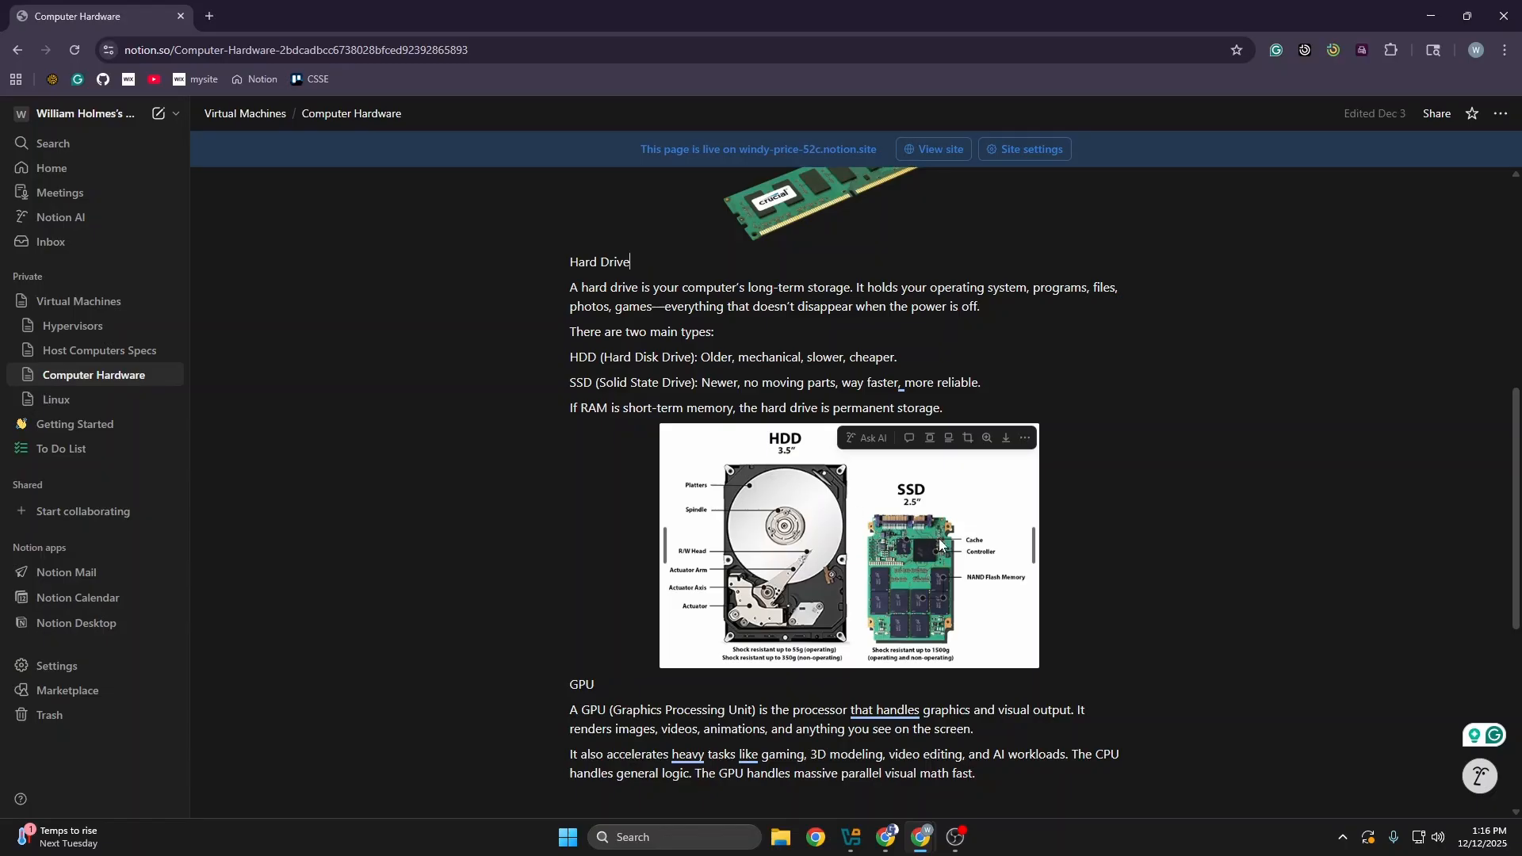
Examine the HDD and SSD comparison image and the GPU section of the Computer Hardware page
scroll(941, 557, "down", 3)
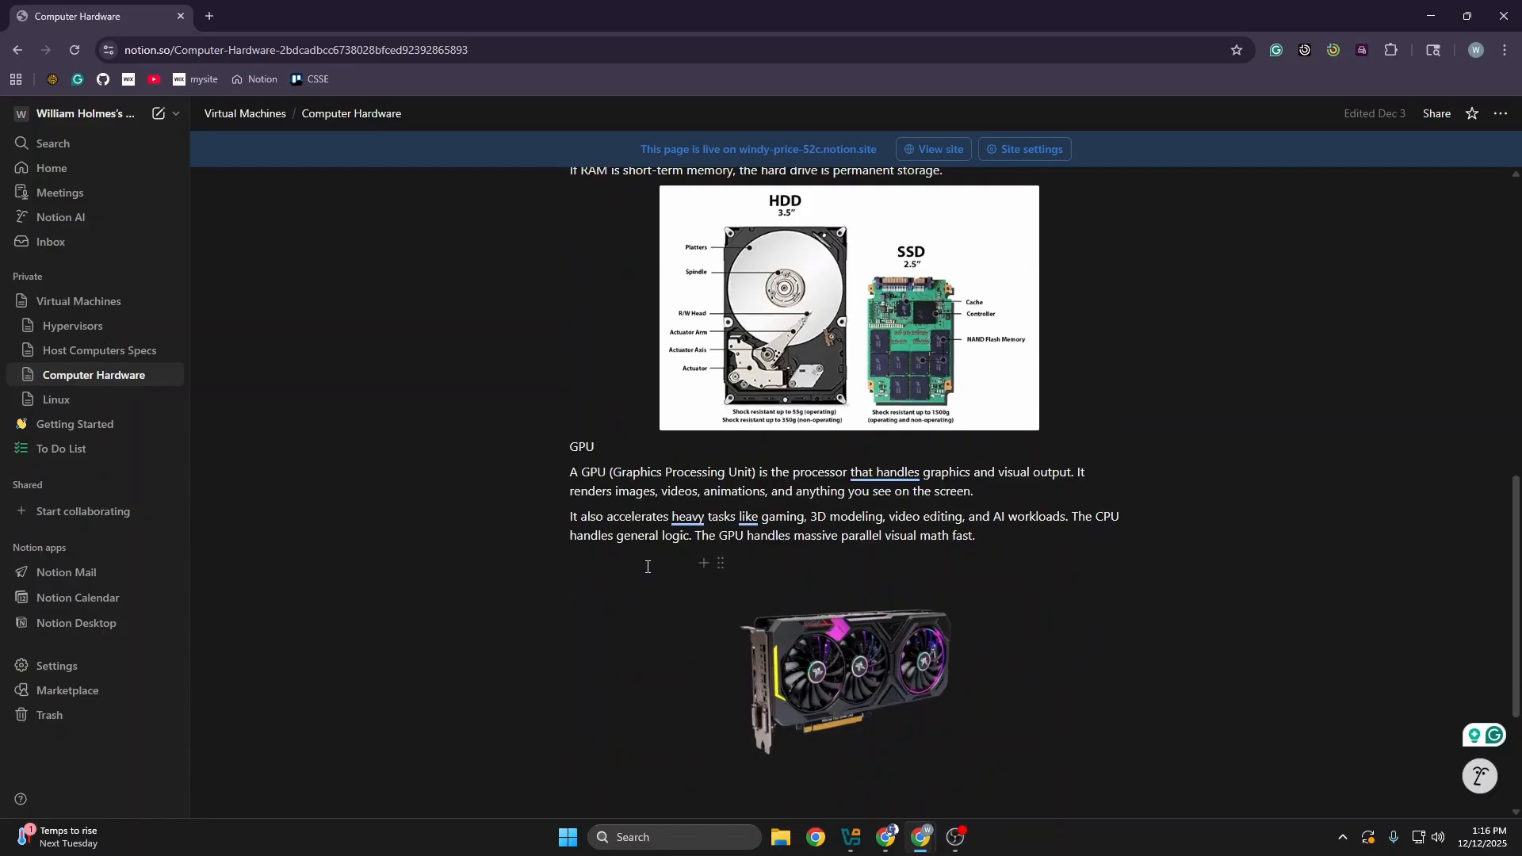
scroll(872, 516, "down", 1)
scroll(952, 491, "up", 3)
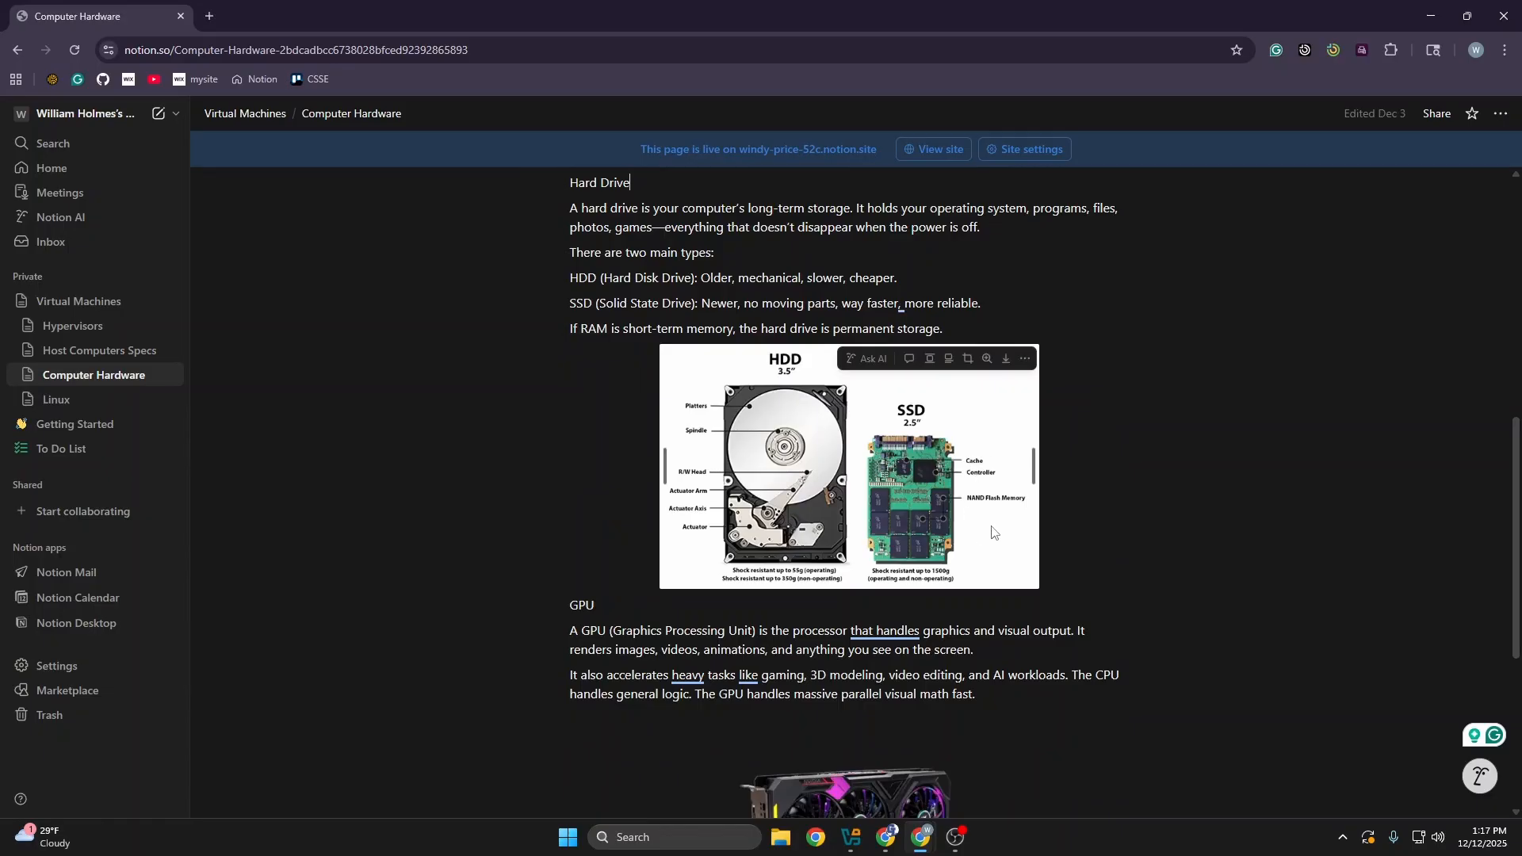
scroll(671, 579, "down", 4)
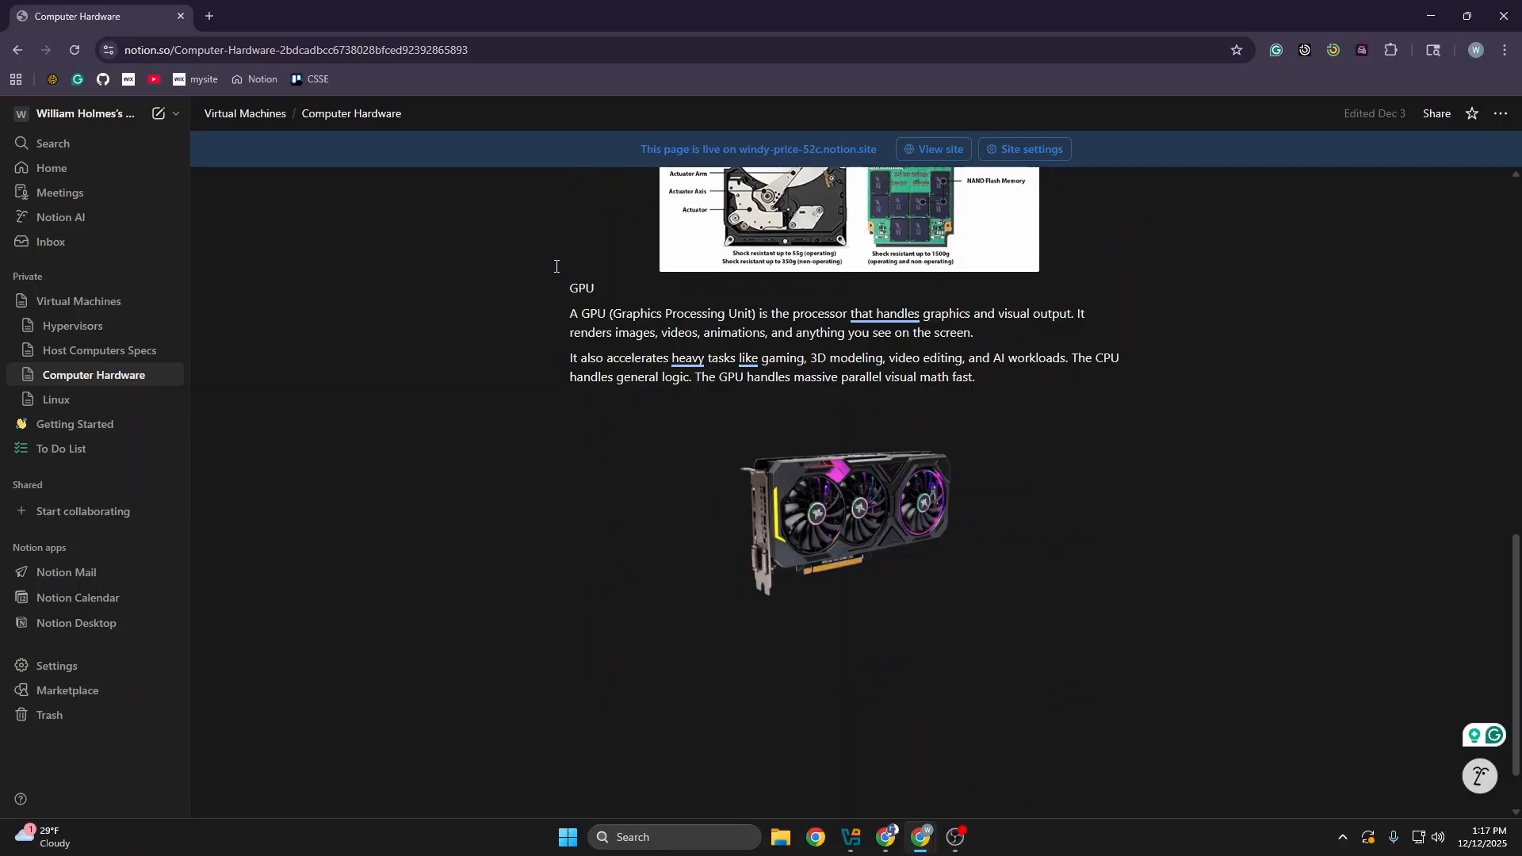
mouse_move(911, 450)
scroll(1078, 469, "down", 1)
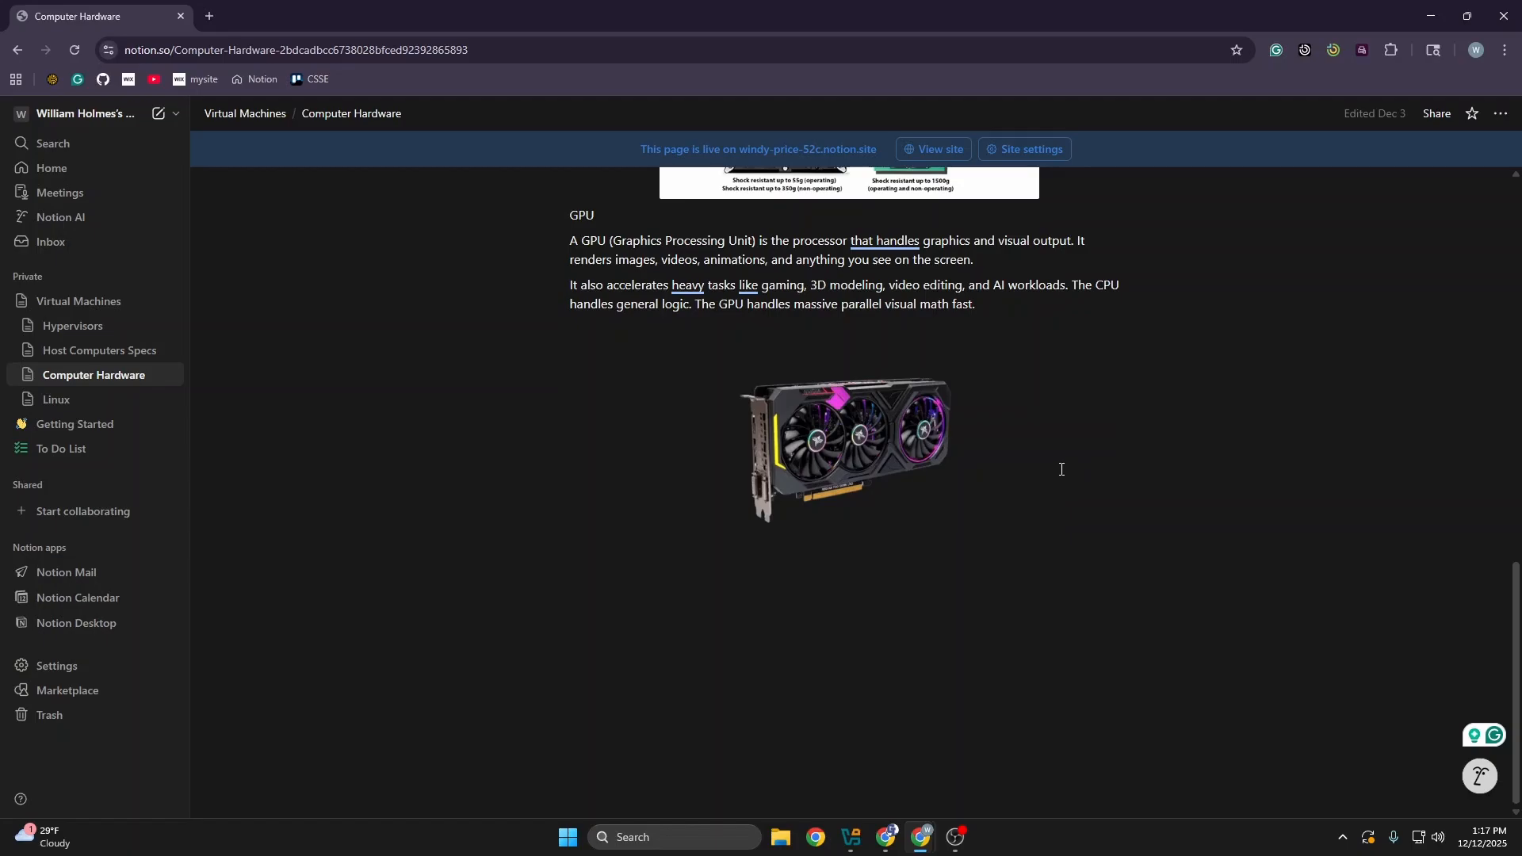
scroll(1062, 464, "up", 2)
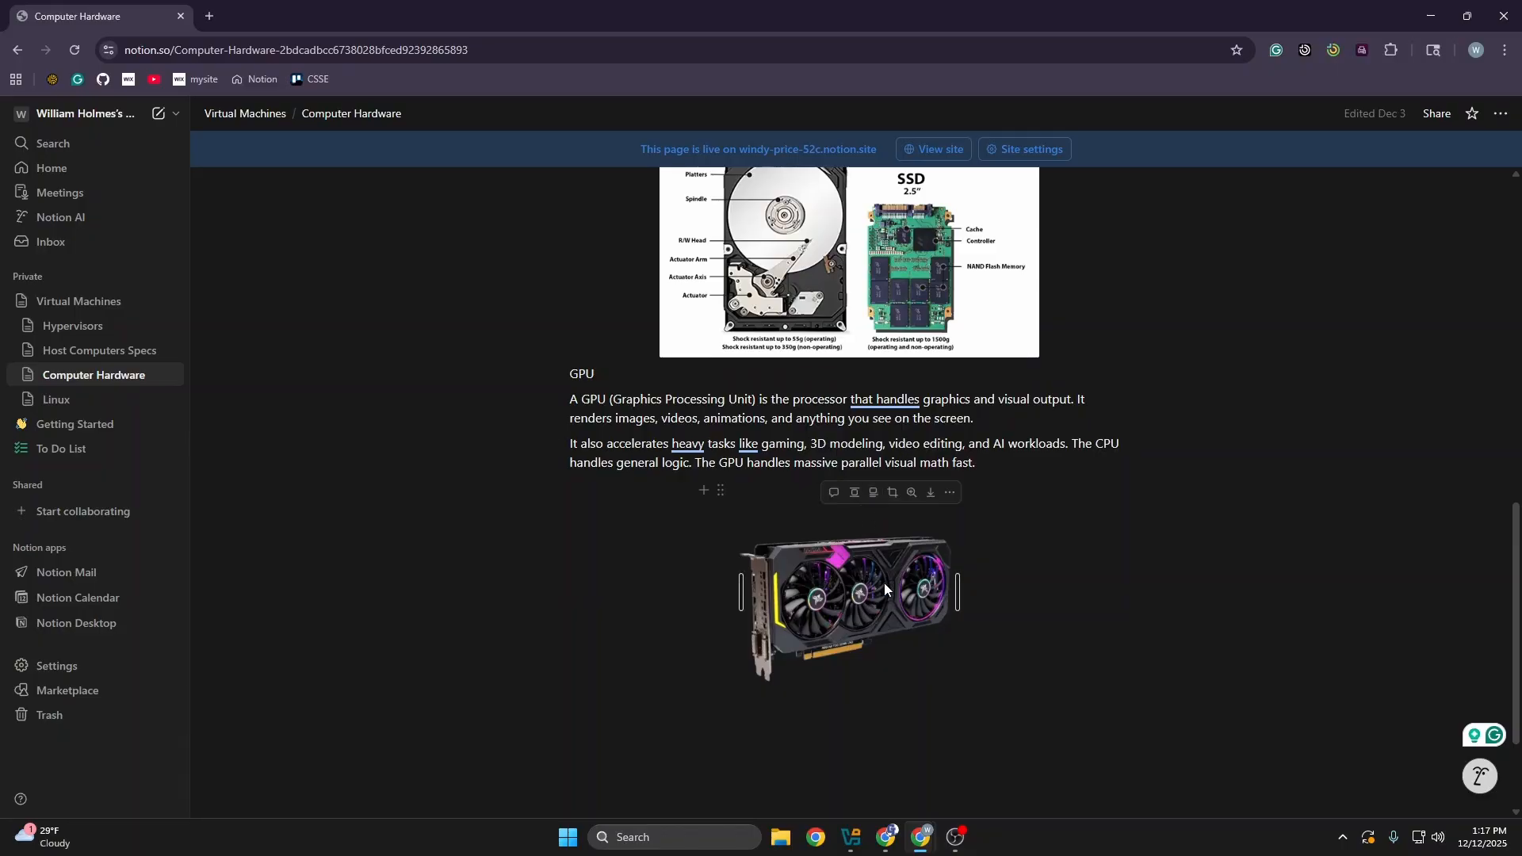
scroll(884, 583, "down", 1)
scroll(945, 591, "up", 15)
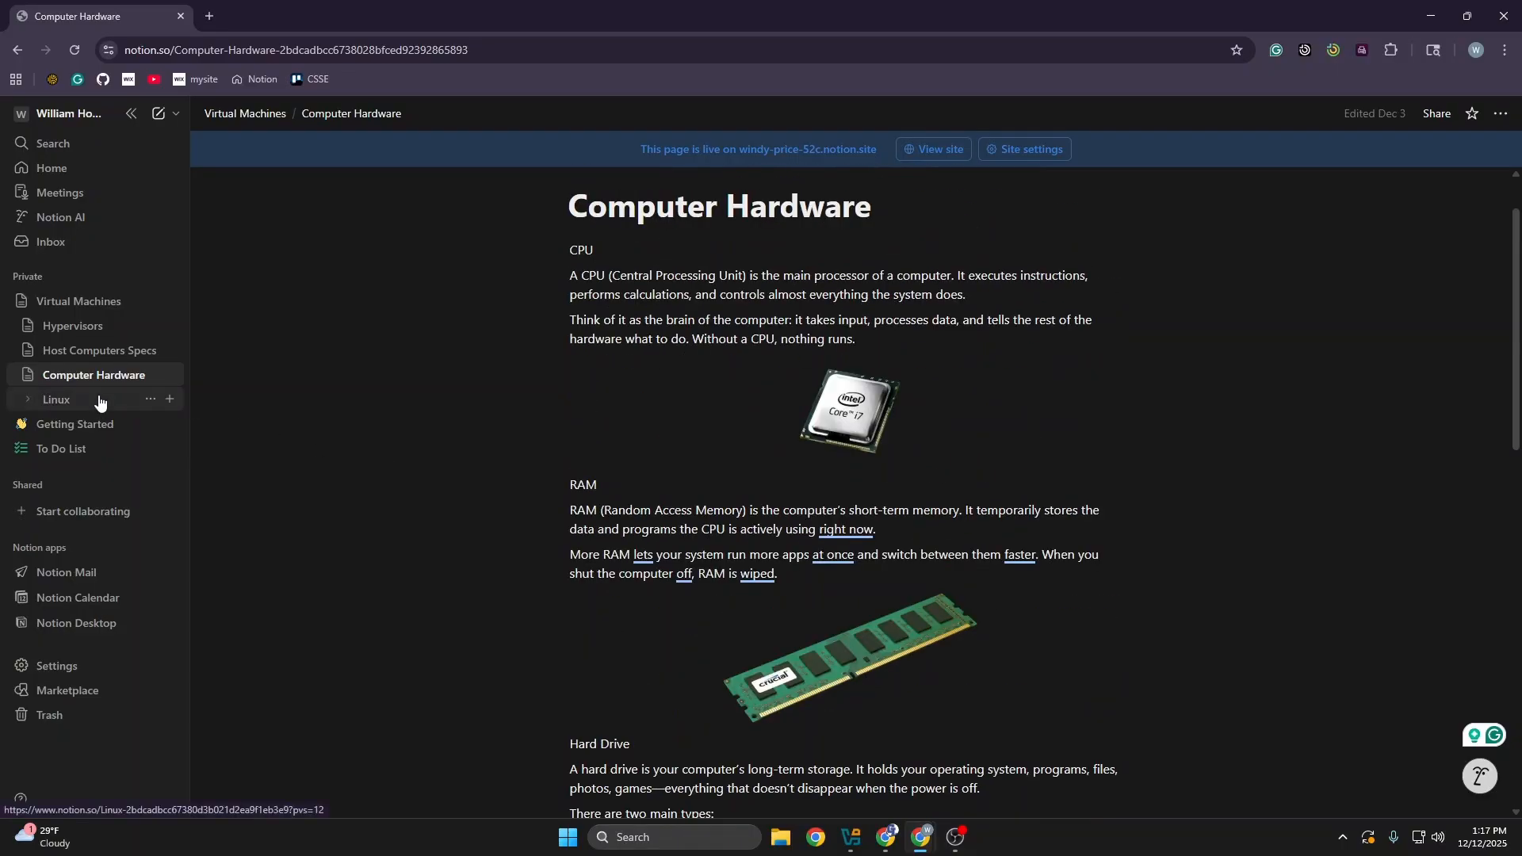
Open the Linux page and read its overview of the operating system
left_click(69, 401)
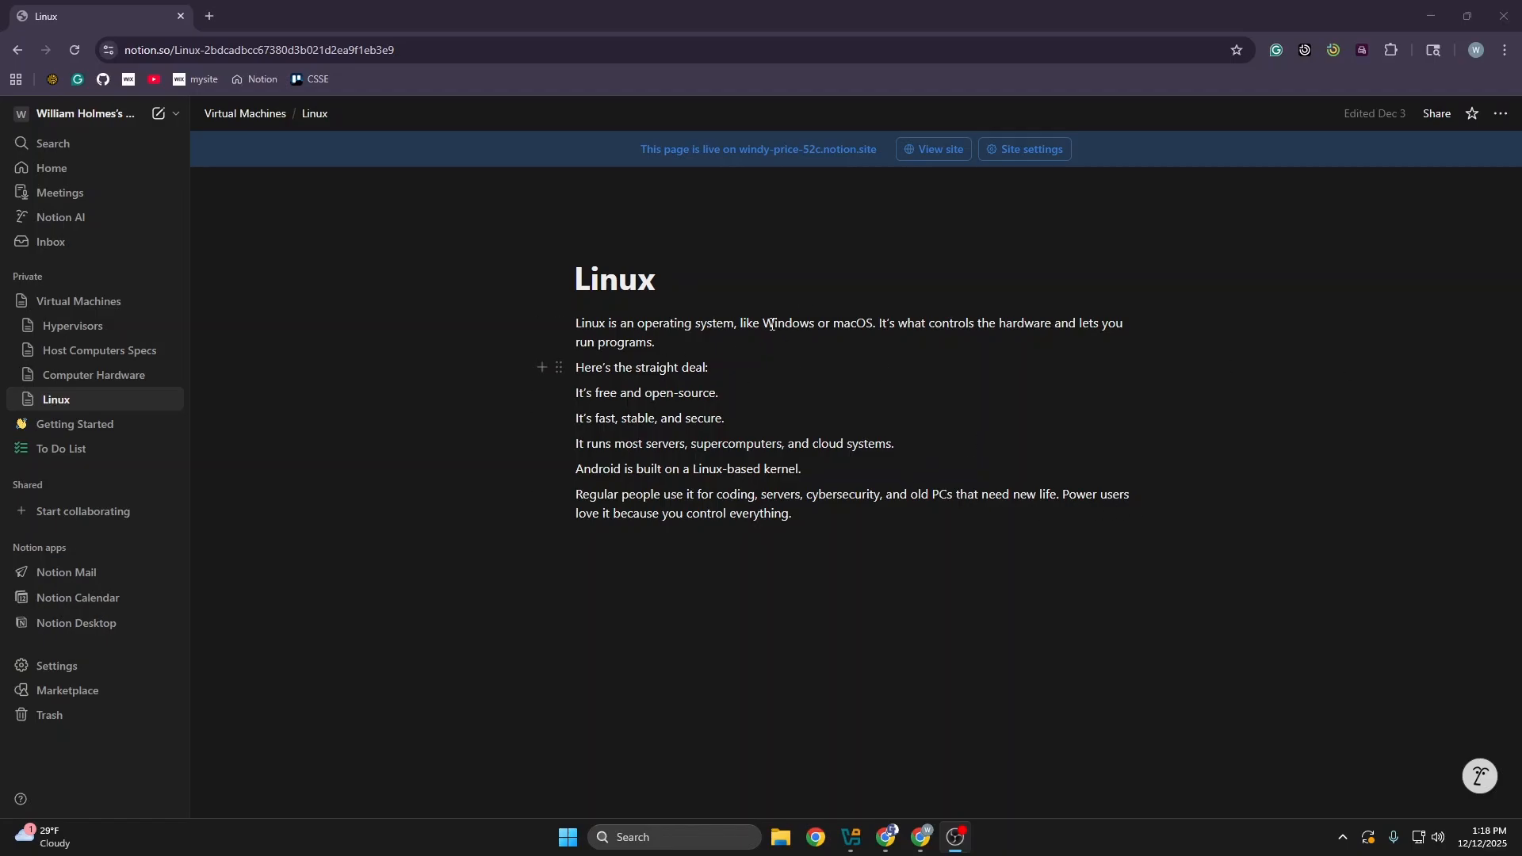
key("alt+Left")
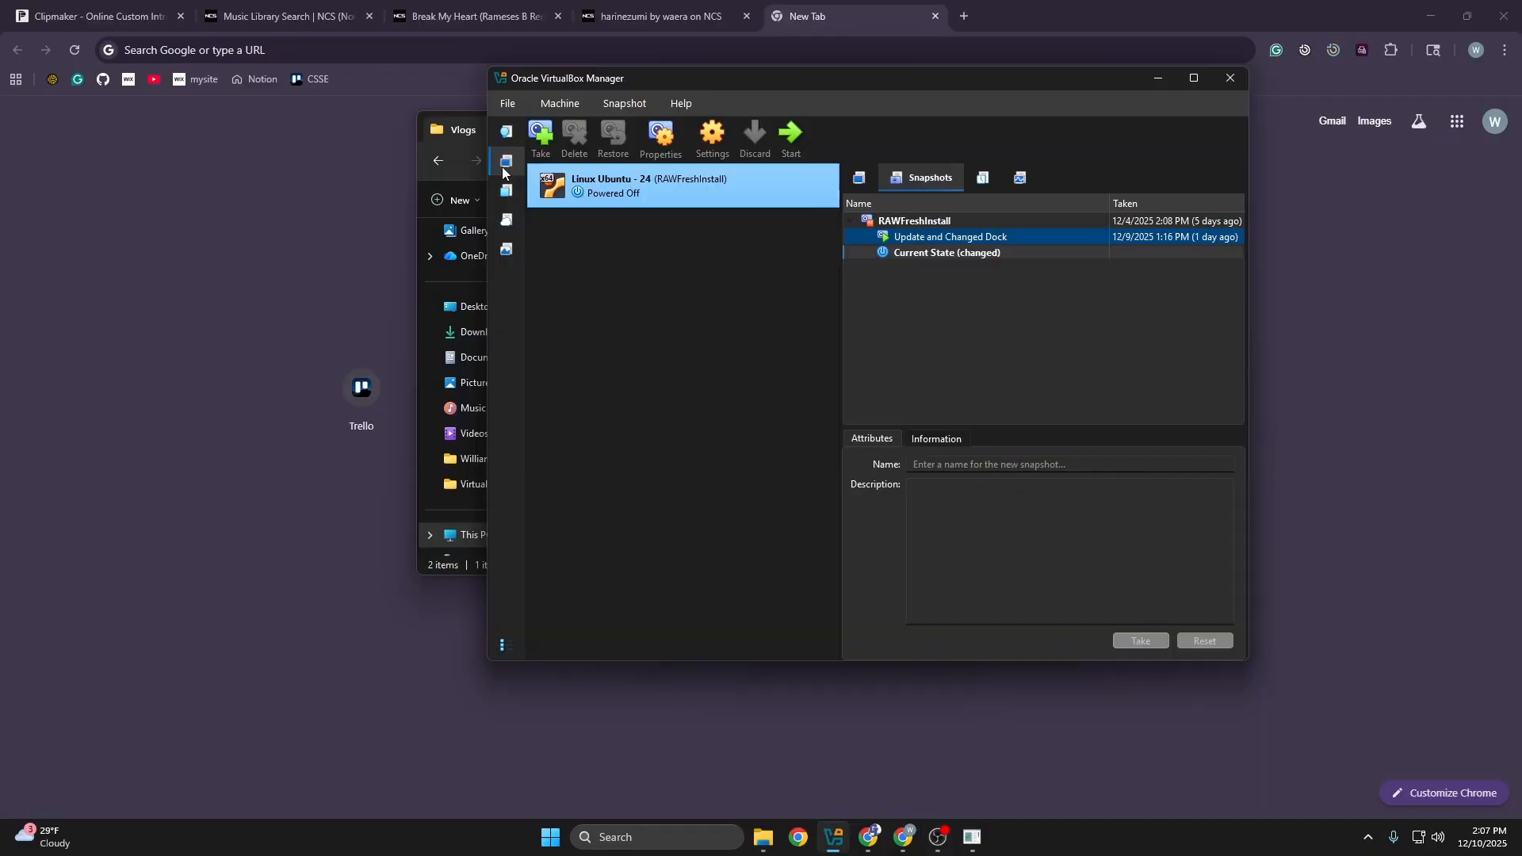
Start a new virtual machine from the Oracle VirtualBox Manager home view and name it Practice Vlog
left_click(504, 137)
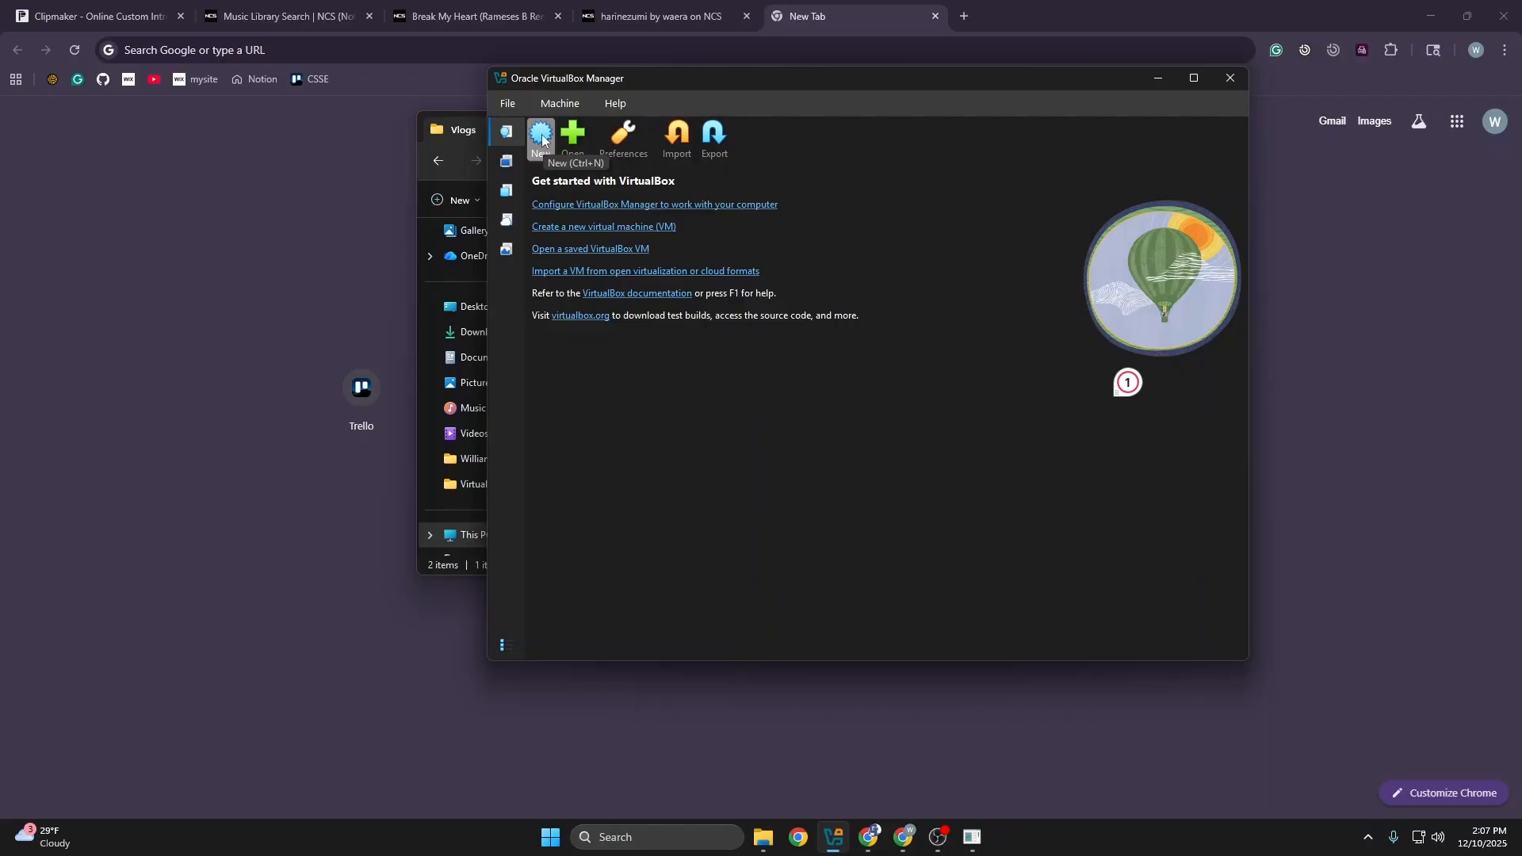
left_click(543, 137)
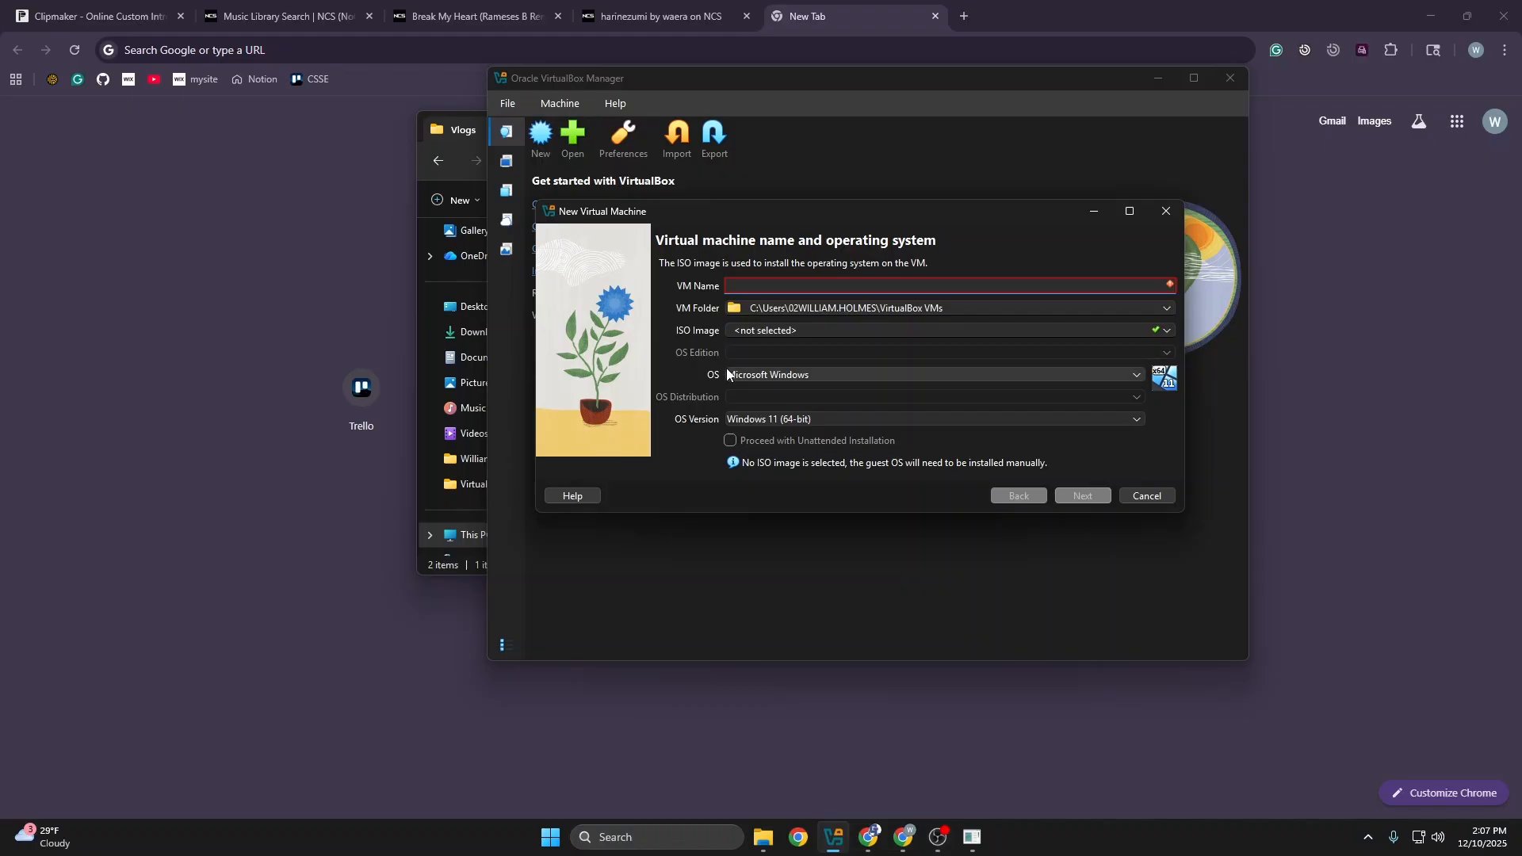
type("Pratic")
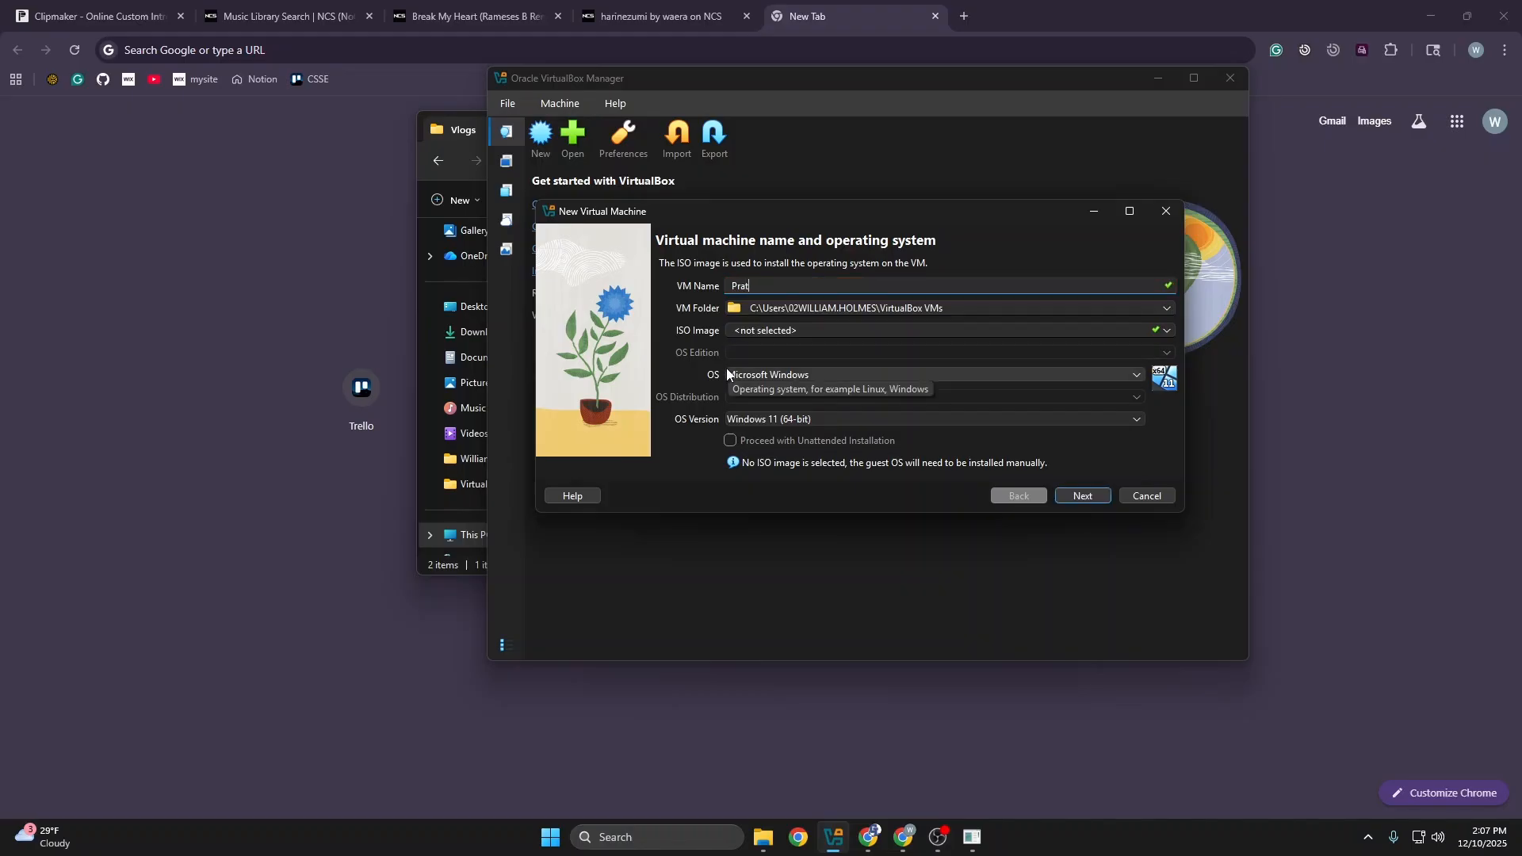
key("BackSpace")
key("BackSpace")
key("BackSpace")
key("BackSpace")
type("ac")
key("BackSpace")
key("BackSpace")
key("BackSpace")
key("BackSpace")
type("Practice Vlog")
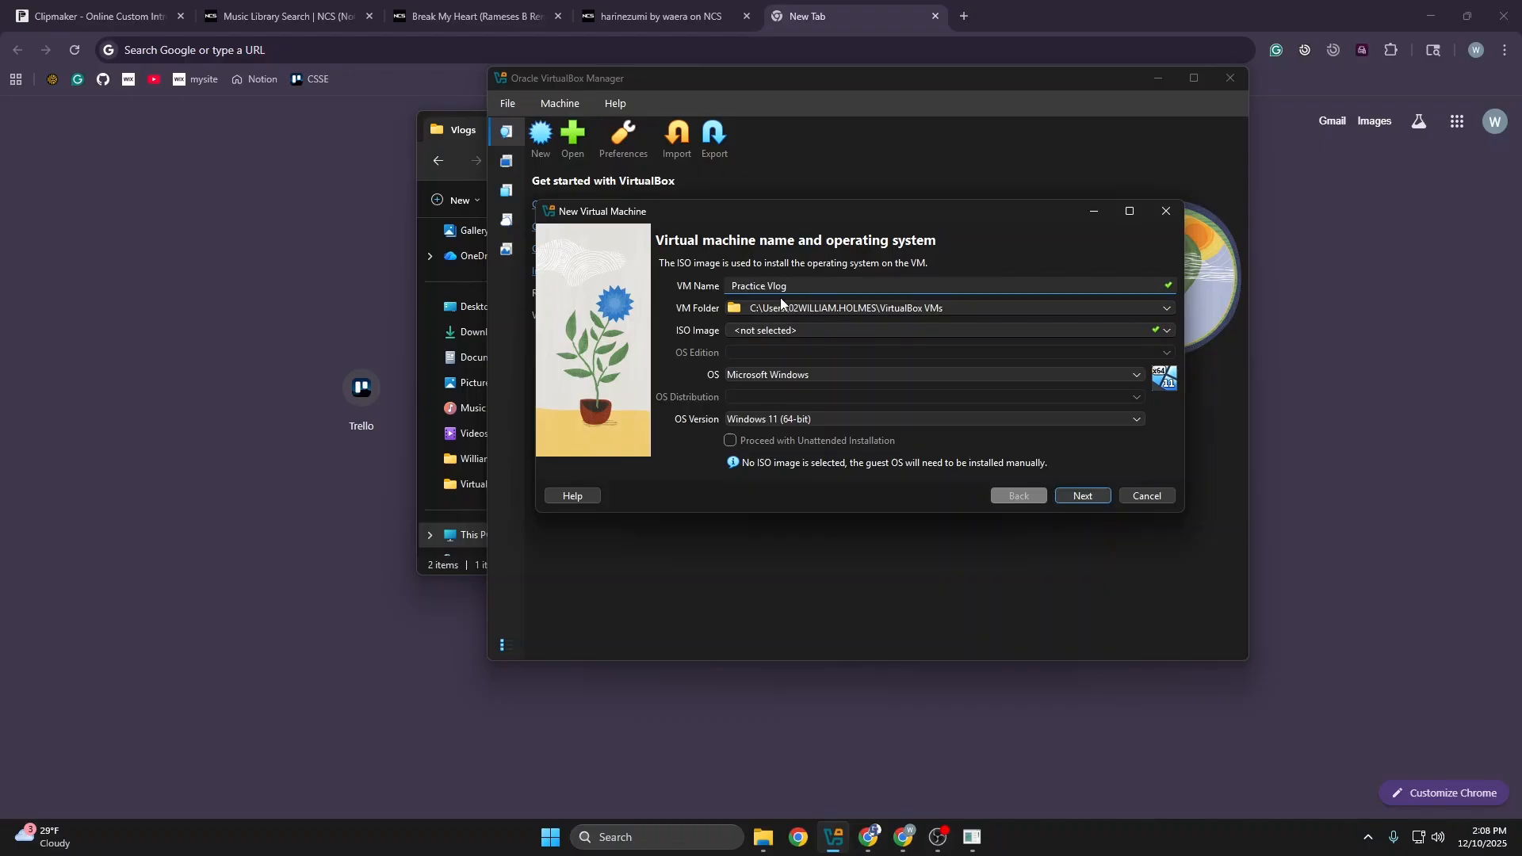
Set the new machine's VM folder to the Practice Vlog OS folder inside the personal Virtual Machines folder
left_click(1160, 307)
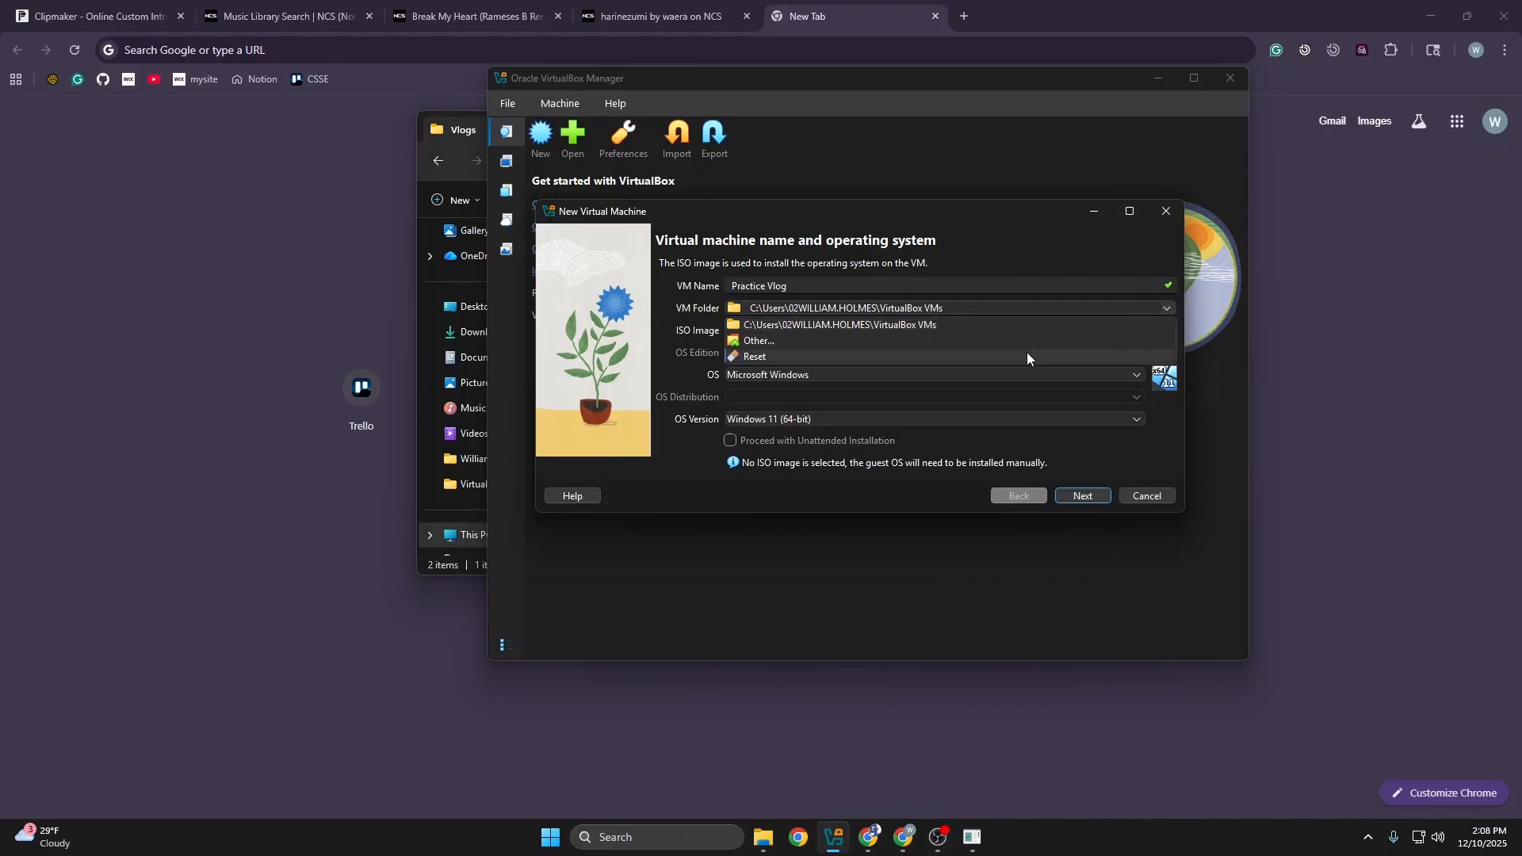
left_click(996, 340)
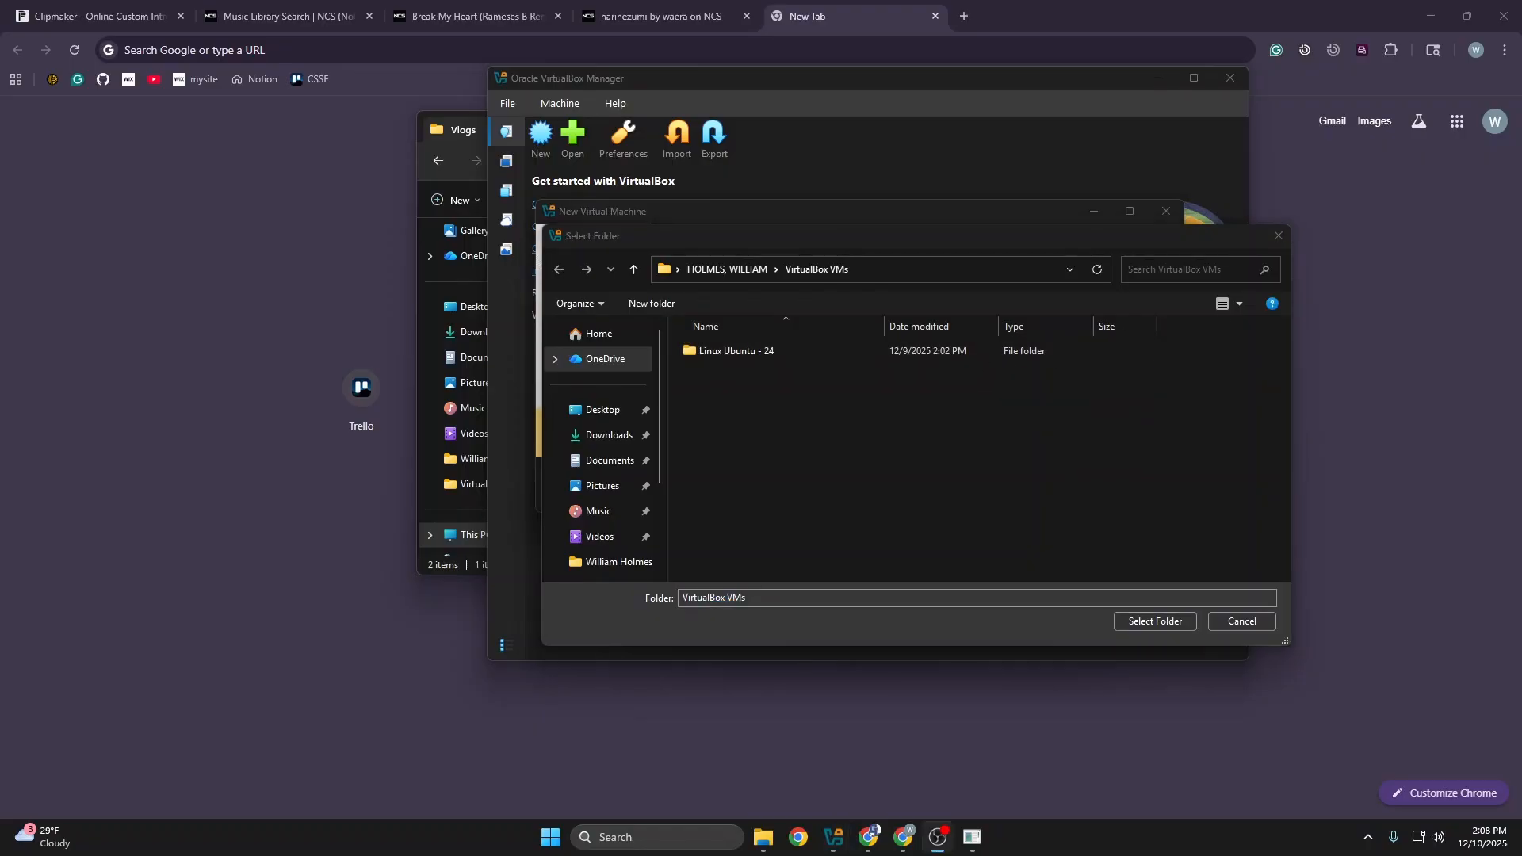
left_click(737, 269)
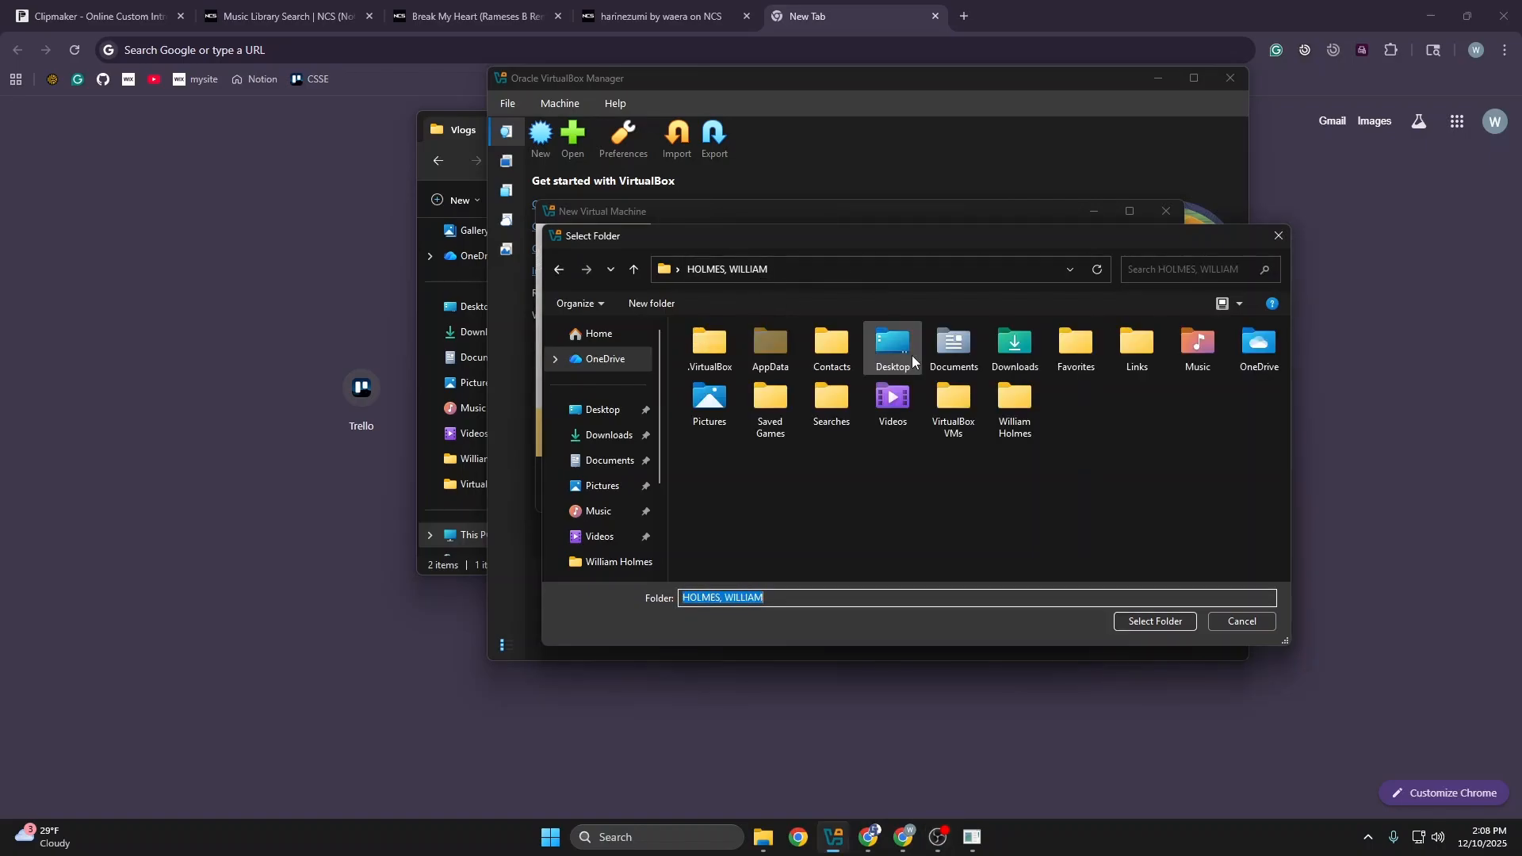
double_click(1015, 400)
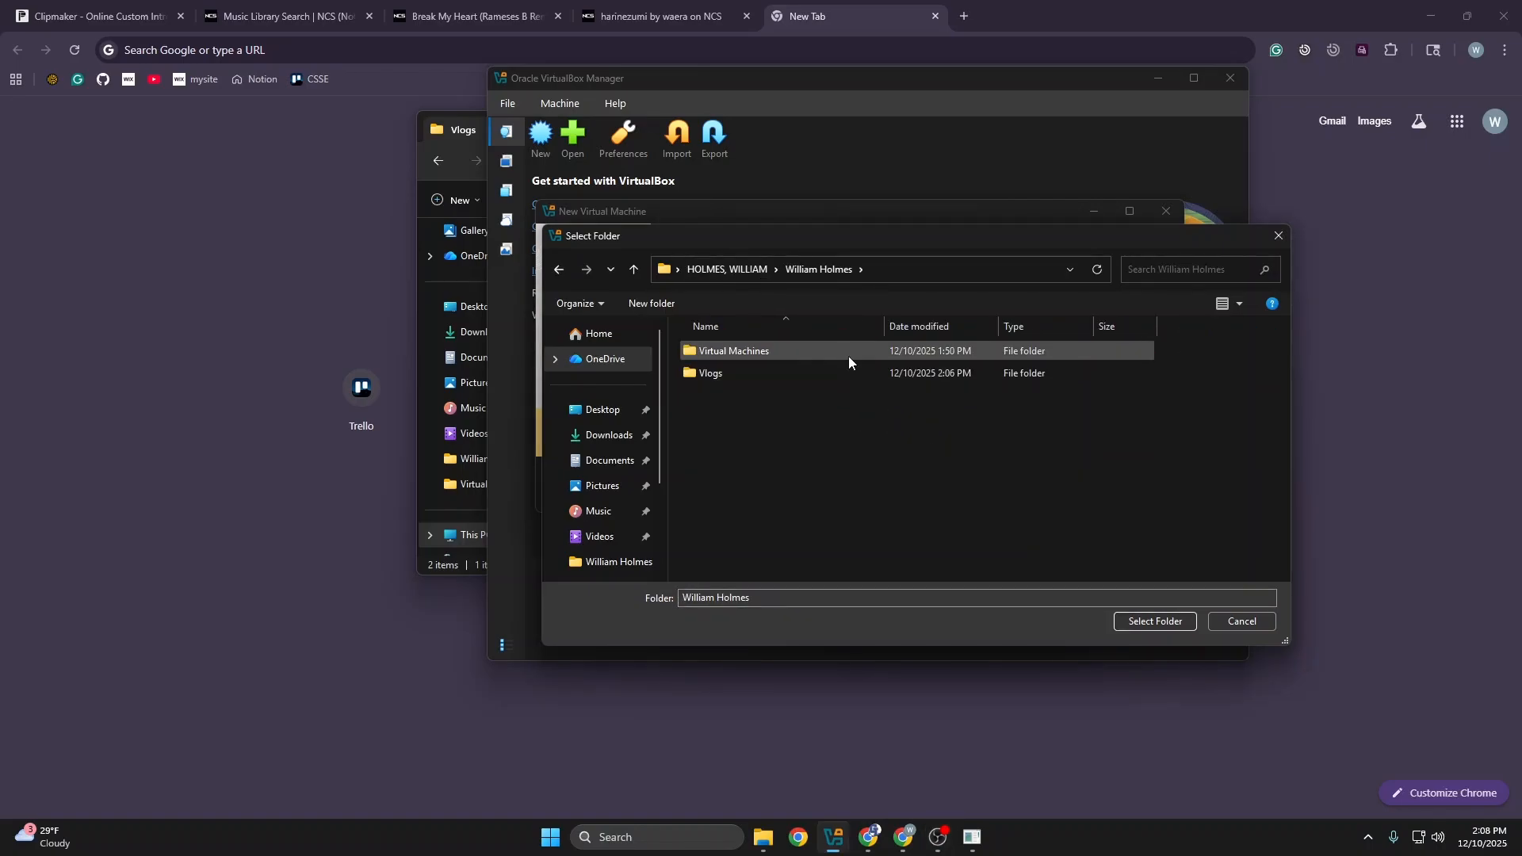
left_click(845, 356)
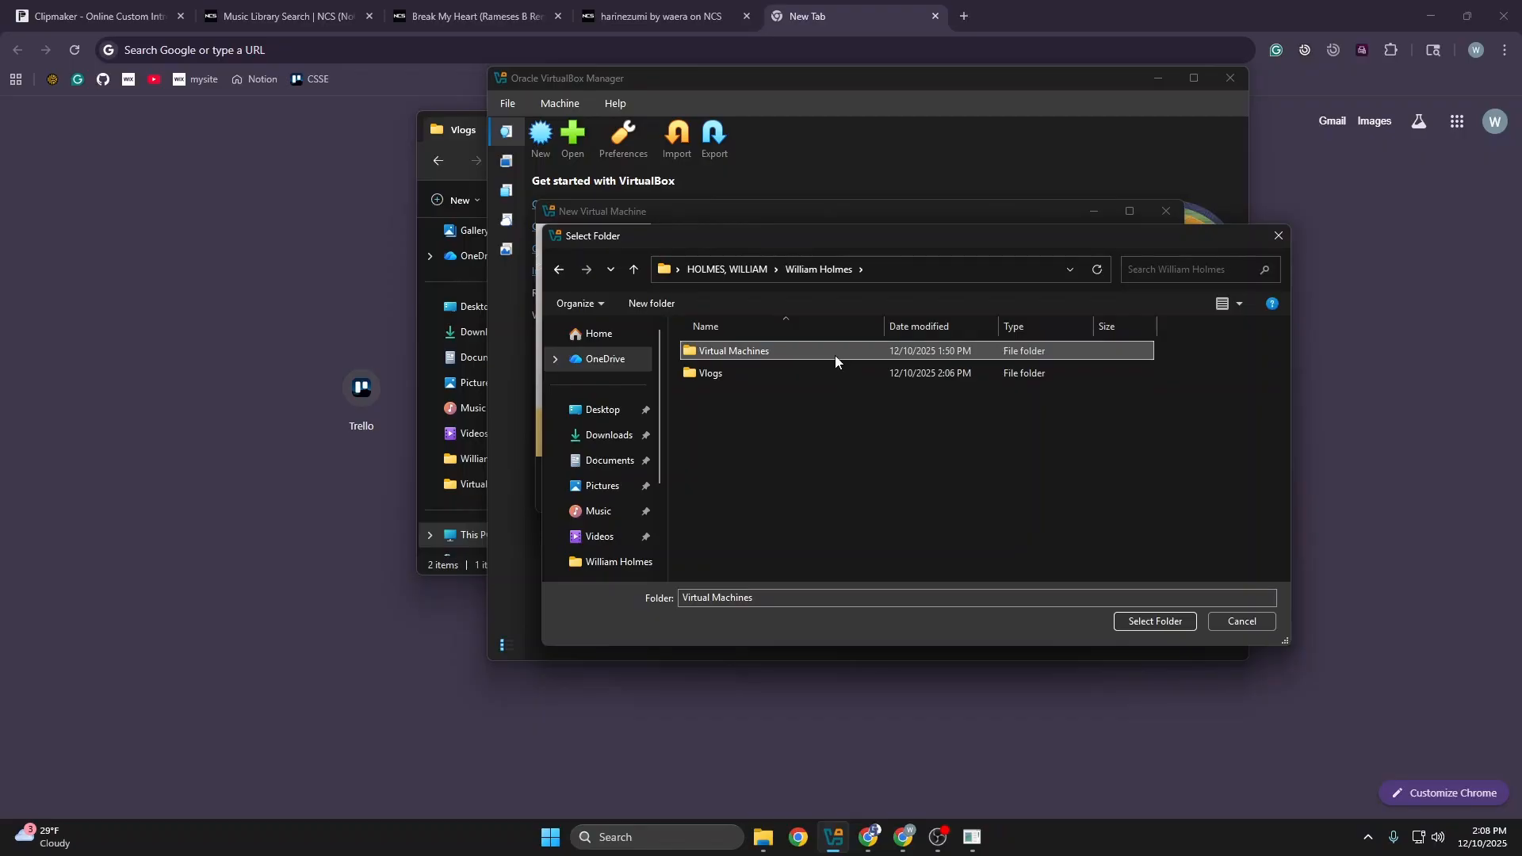
left_click(820, 356)
double_click(820, 357)
left_click(811, 397)
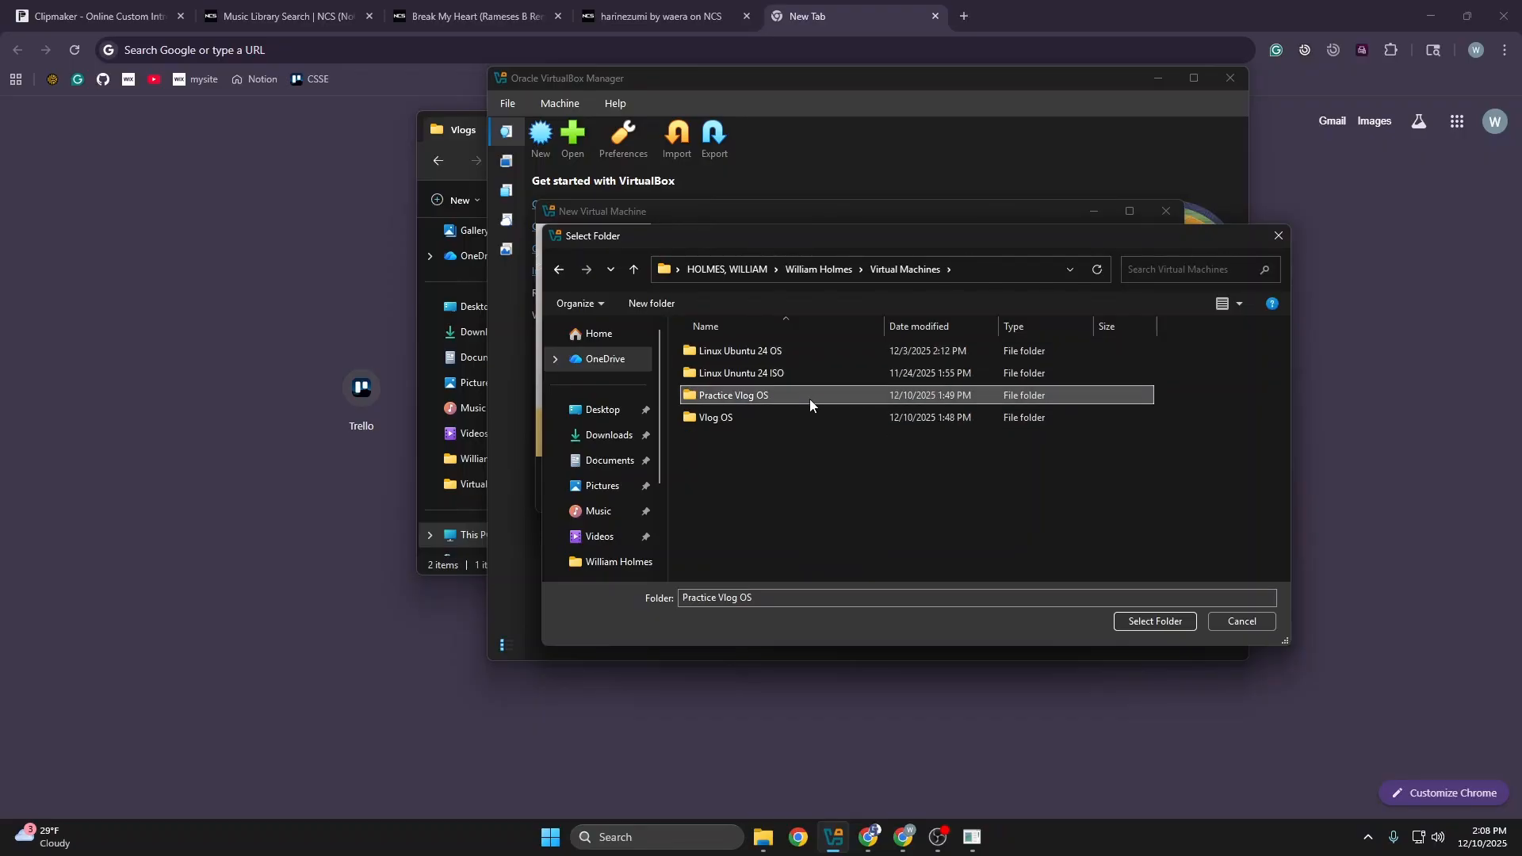
left_click(1154, 620)
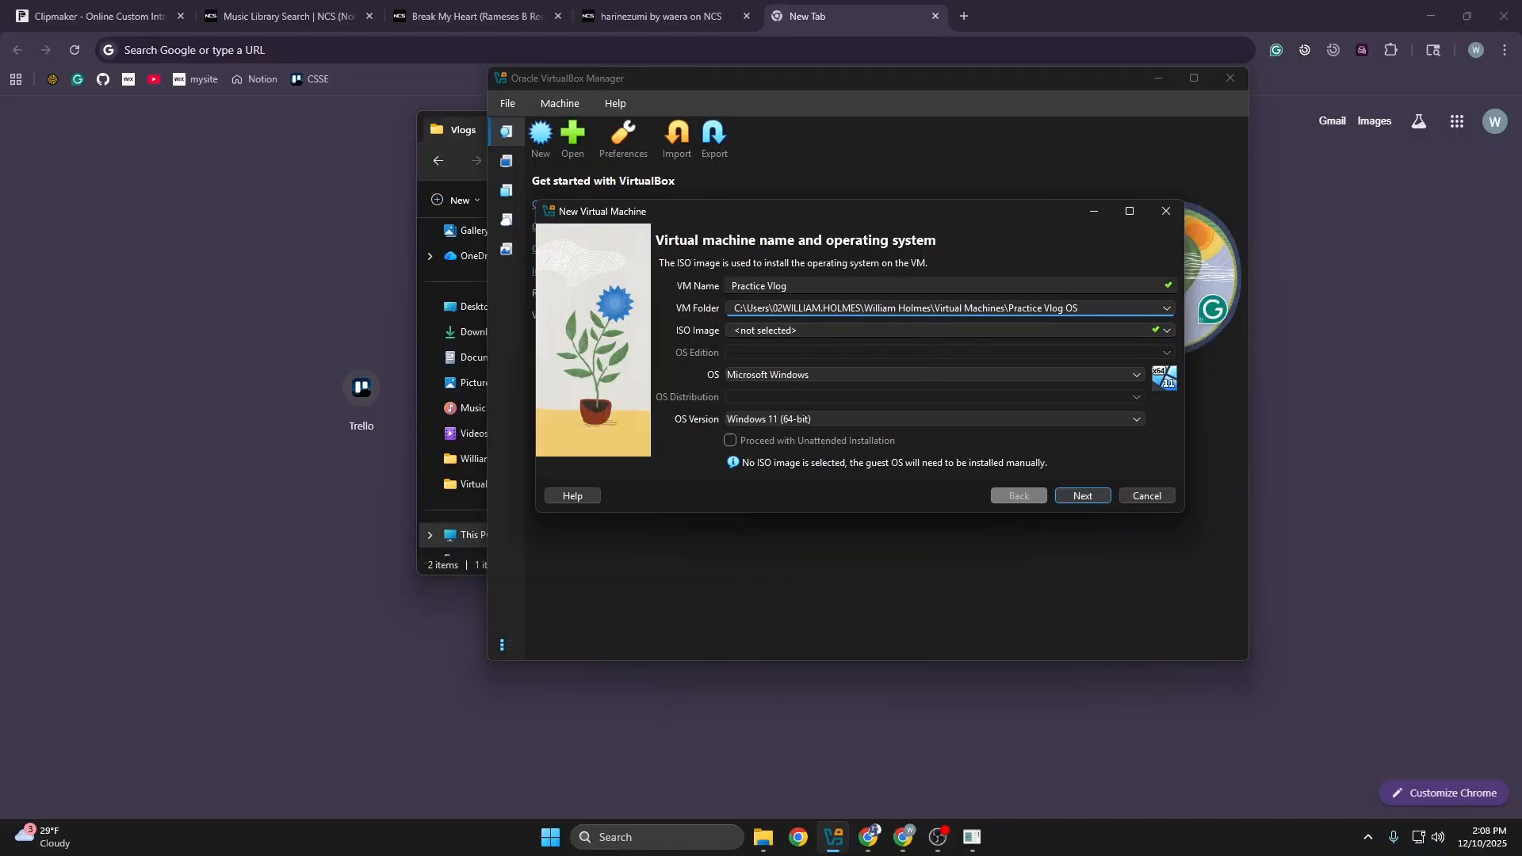
Choose ubuntu-24.04.3-desktop-amd64 from the Linux Ununtu 24 ISO folder as the ISO image and continue to the unattended installation setup
left_click(1168, 330)
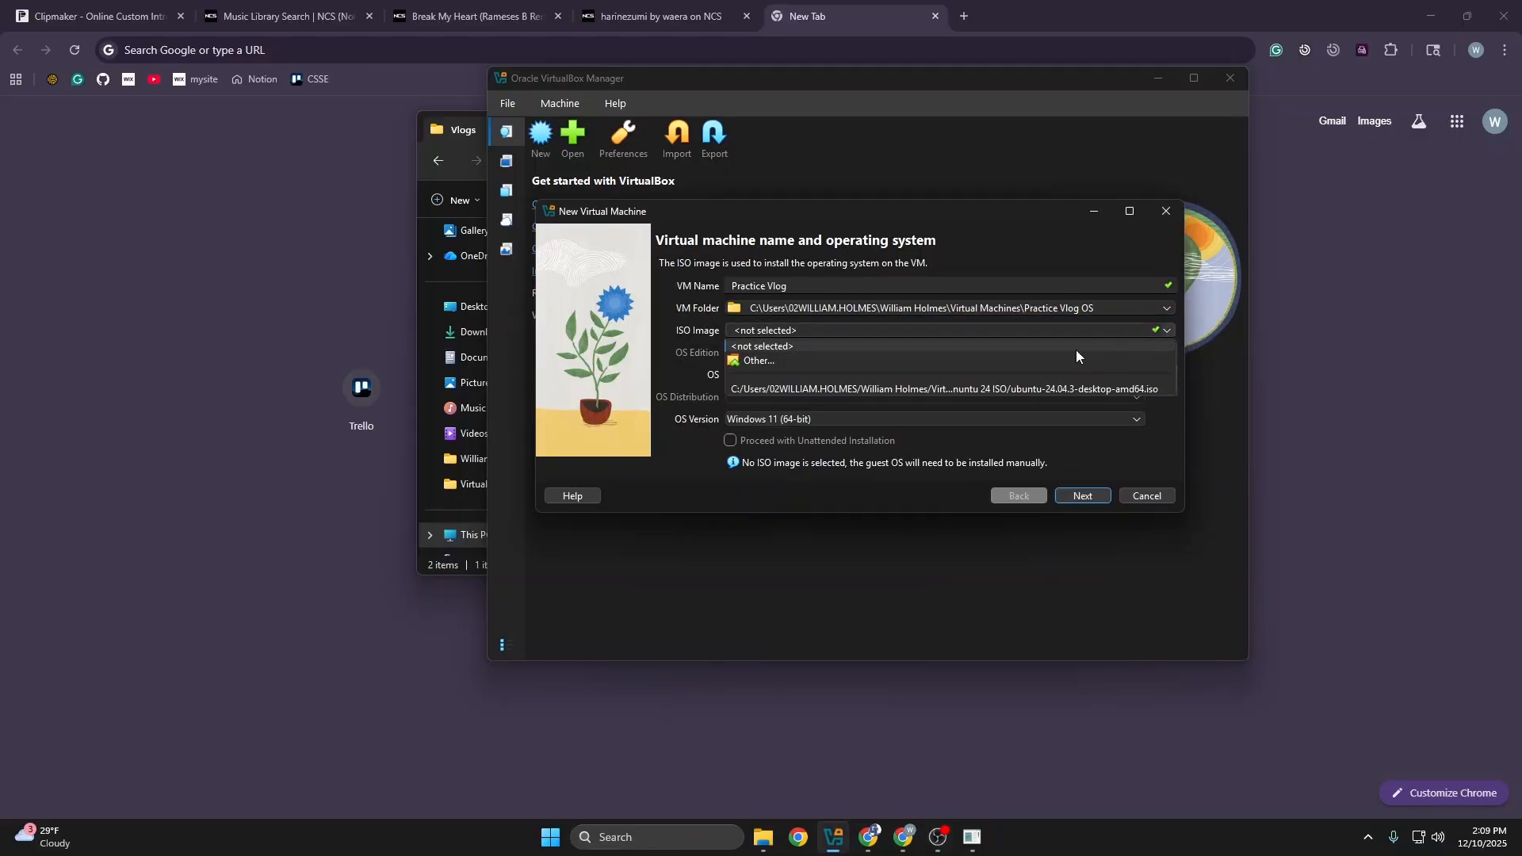
left_click(1050, 357)
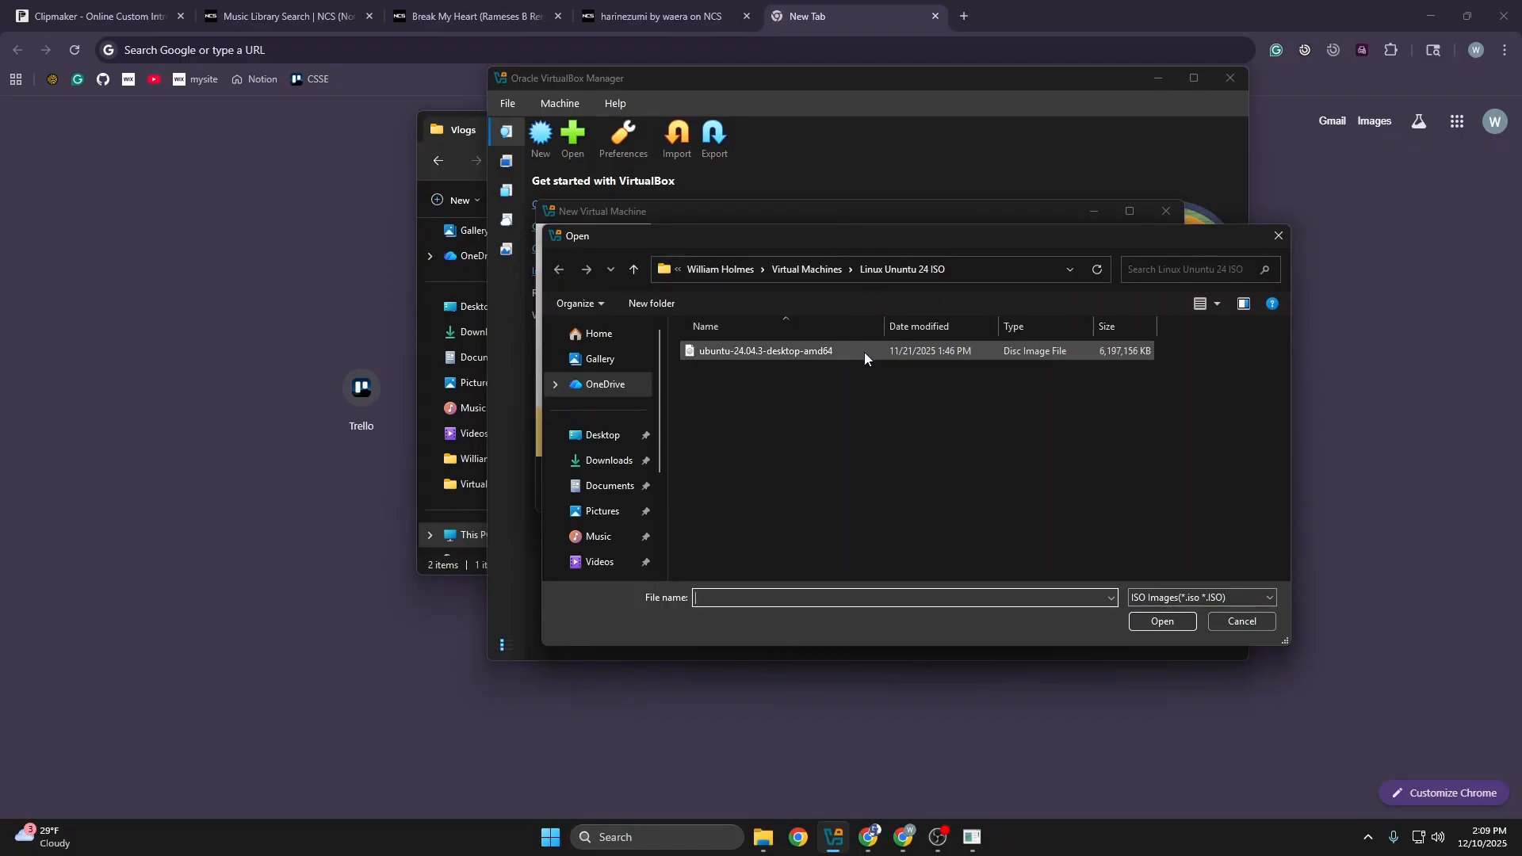
left_click(816, 270)
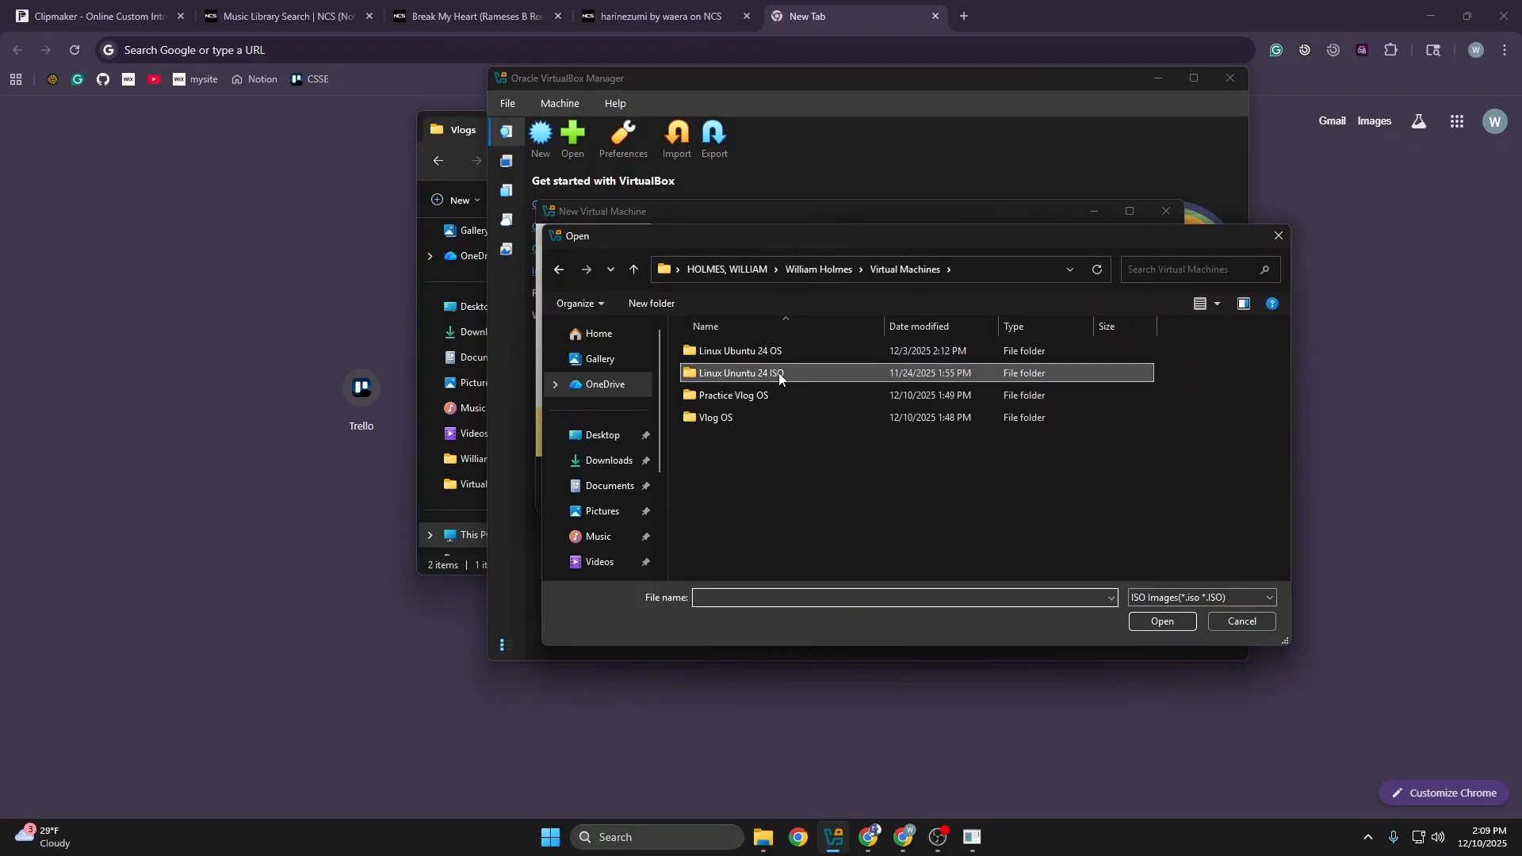
double_click(828, 364)
left_click(828, 355)
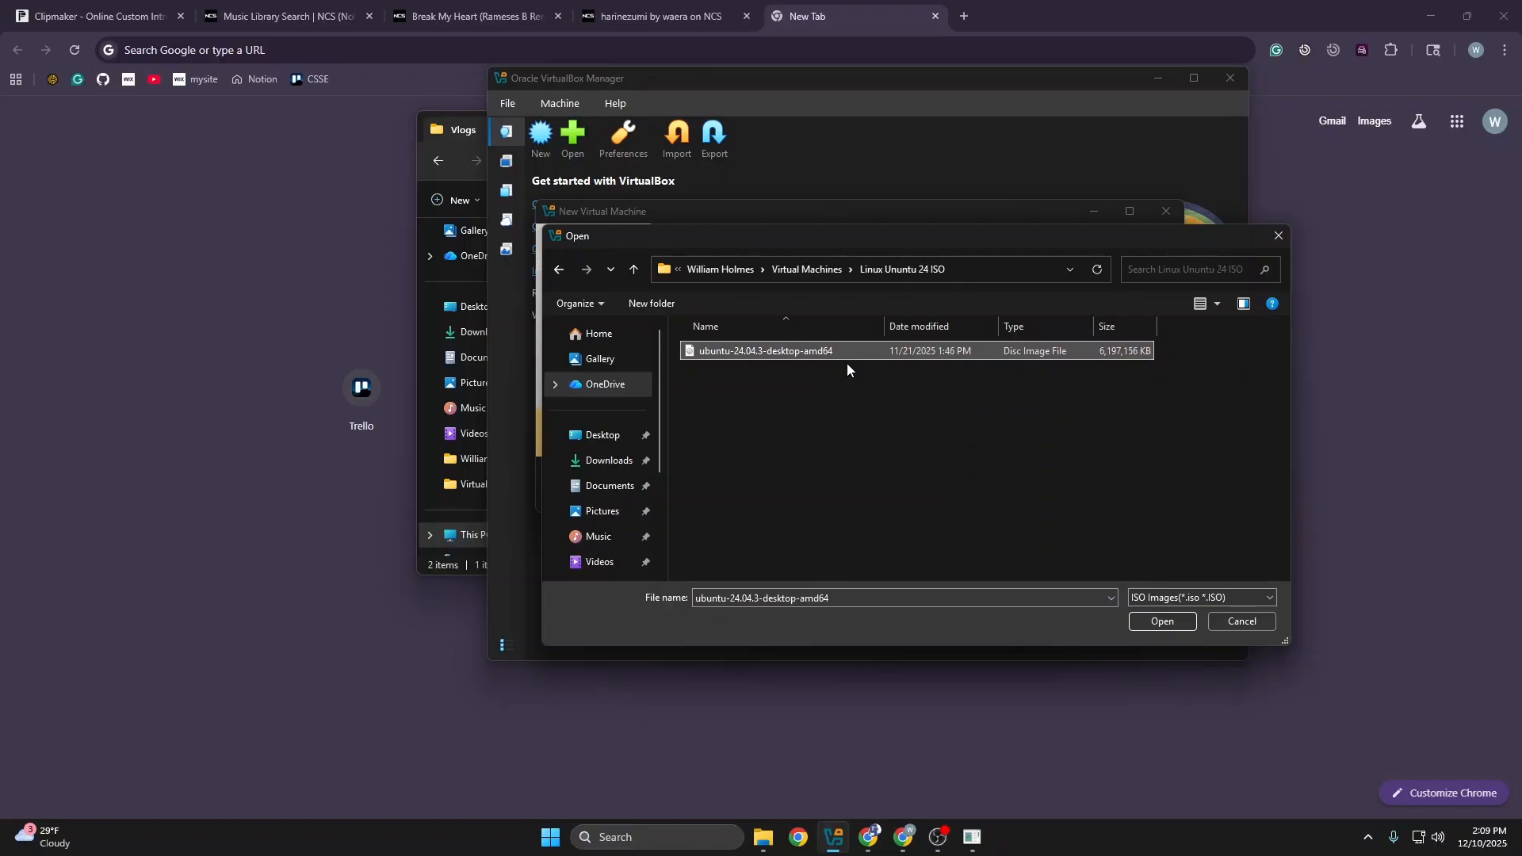
left_click(1153, 620)
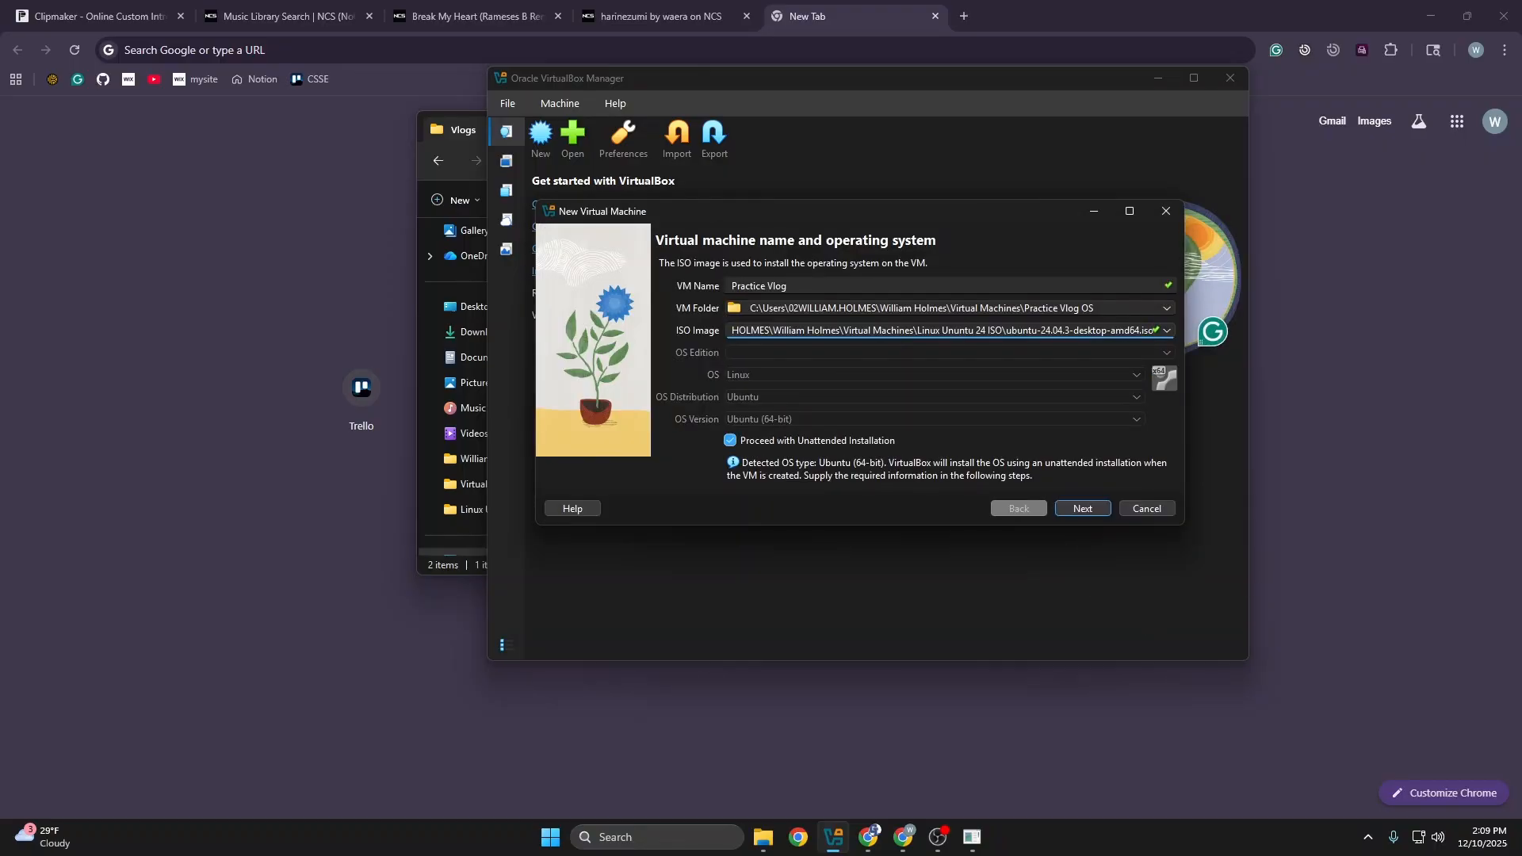
left_click(1067, 499)
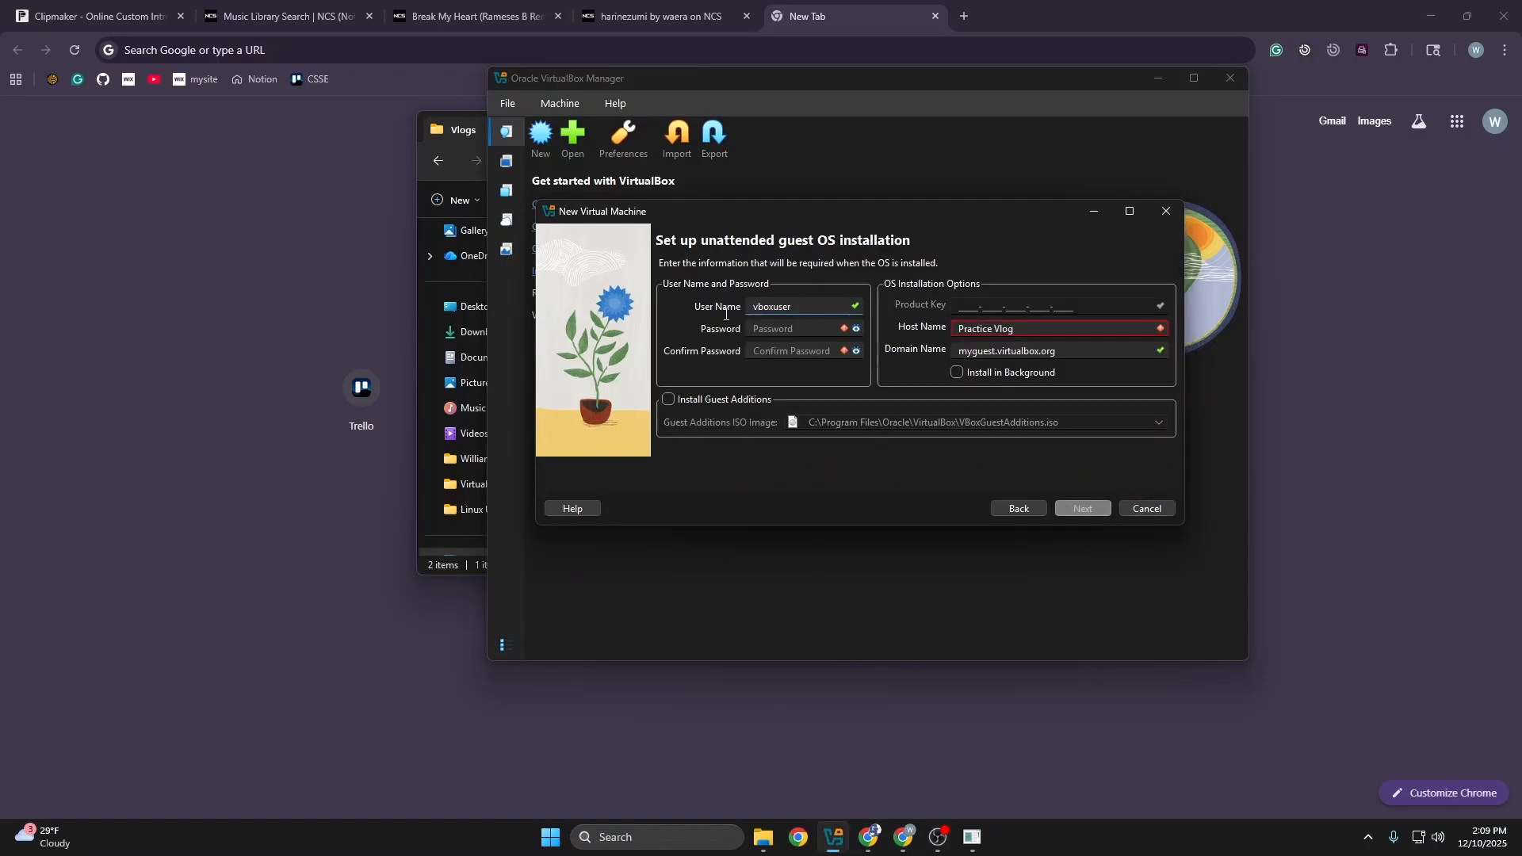
Set the guest user name to Practice Vlog, then enter and confirm the account password
key("BackSpace")
key("BackSpace")
key("BackSpace")
key("BackSpace")
key("BackSpace")
key("BackSpace")
key("BackSpace")
type("practice Vlog")
left_click_drag(759, 310, 750, 309)
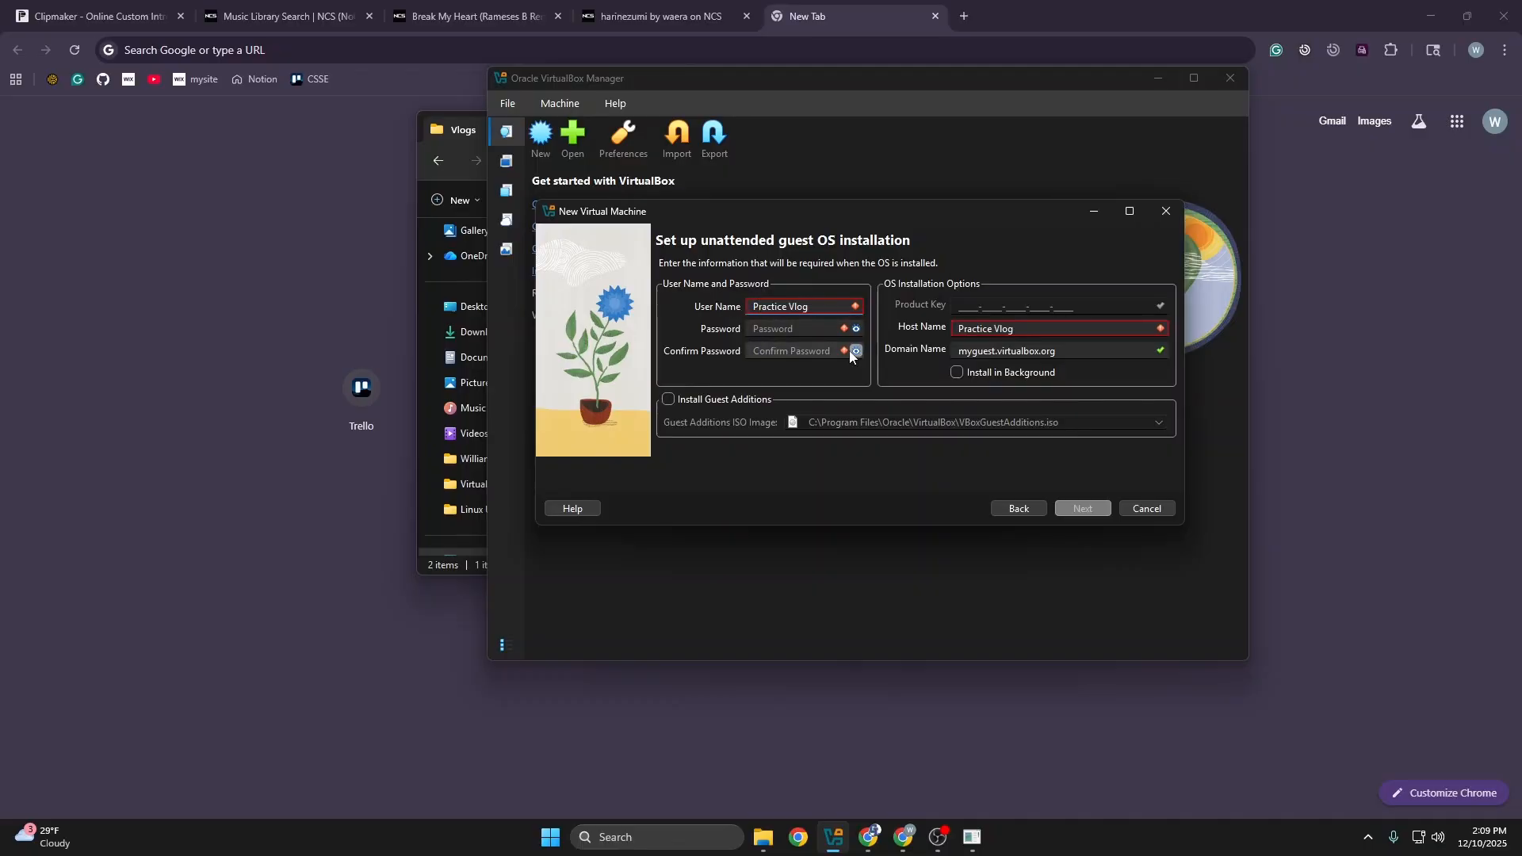
left_click(807, 334)
type("•••••")
Change the host name to PracticeVlog and the user name to practicevlog, and continue to the virtual hardware settings
left_click(1019, 334)
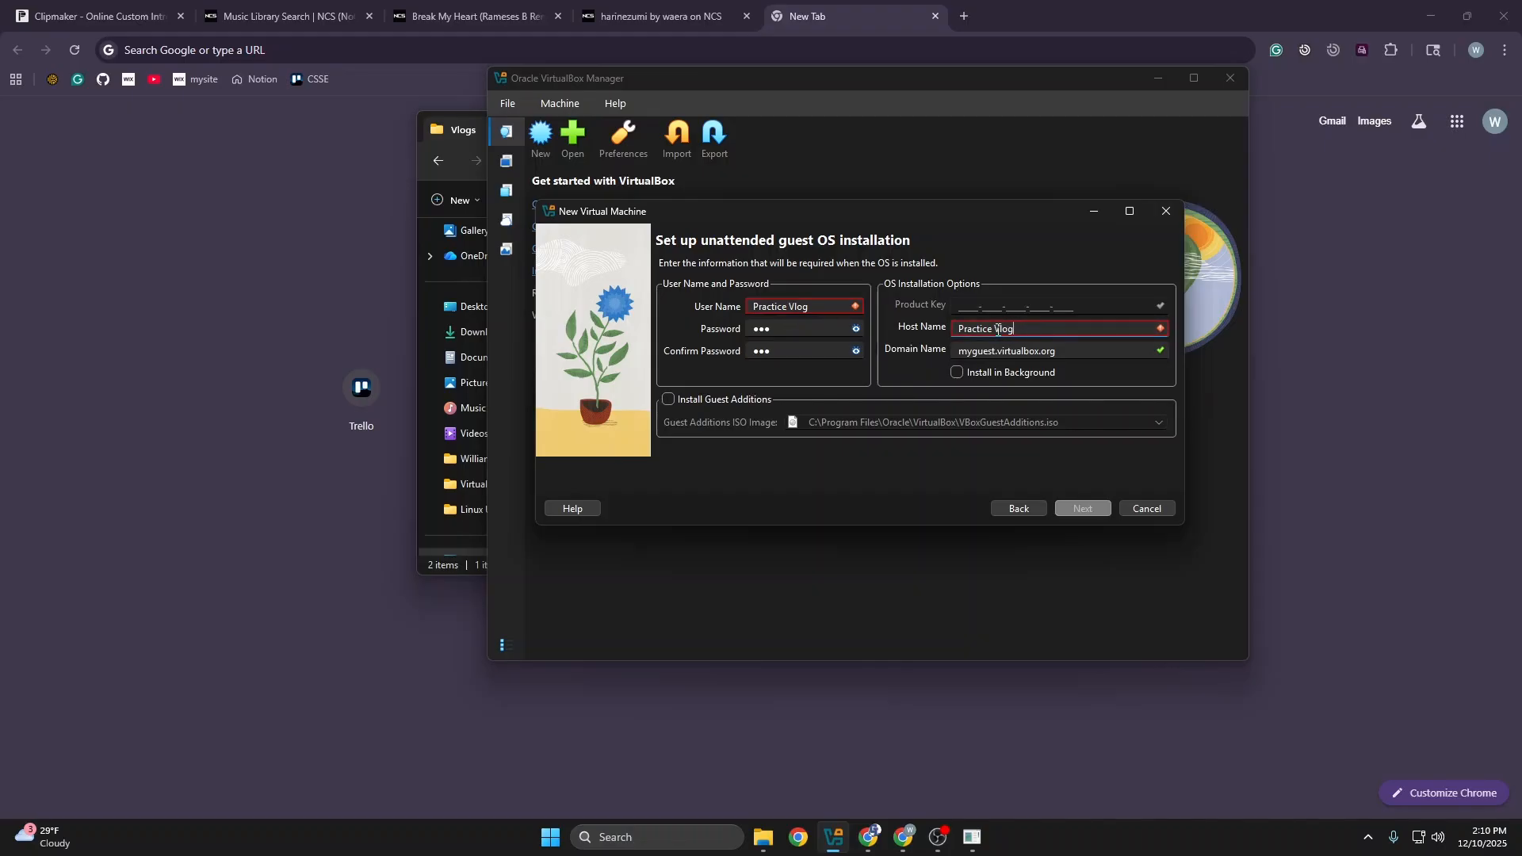
key("BackSpace")
key("BackSpace")
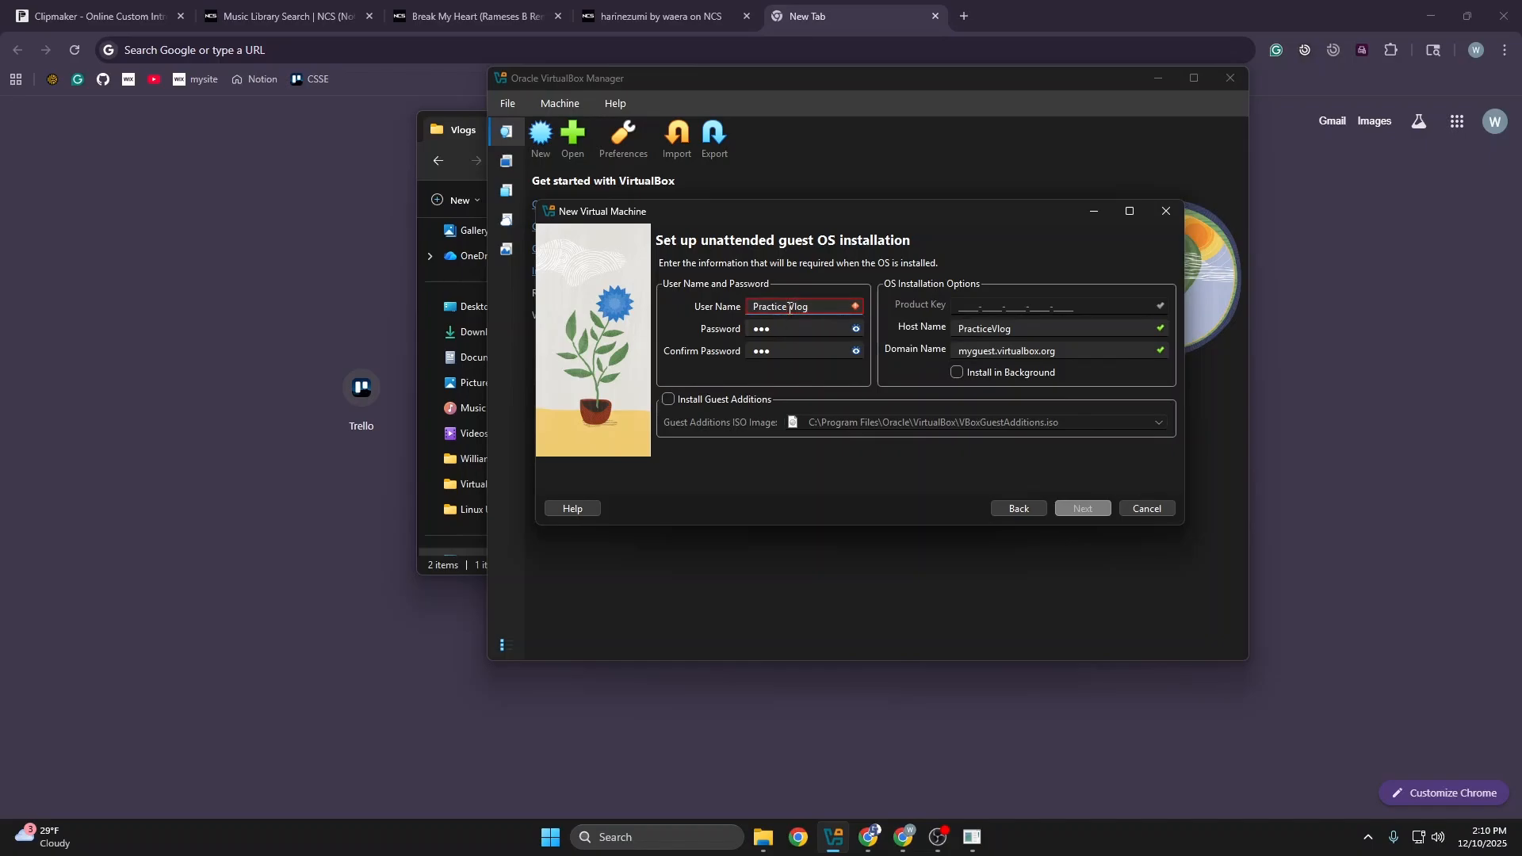
key("BackSpace")
left_click(760, 306)
key("BackSpace")
type("p")
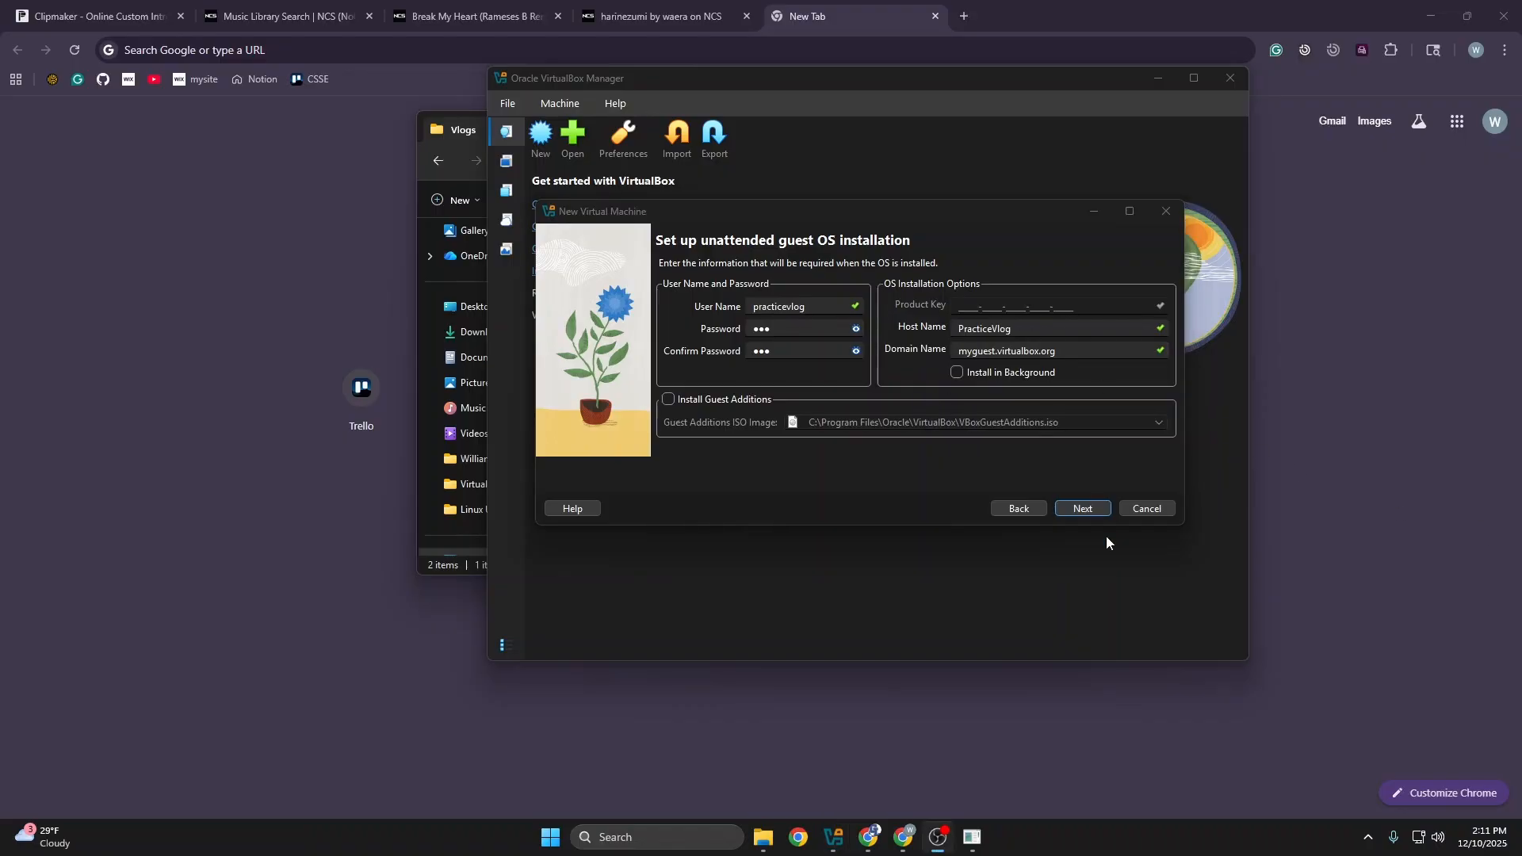
left_click(1085, 509)
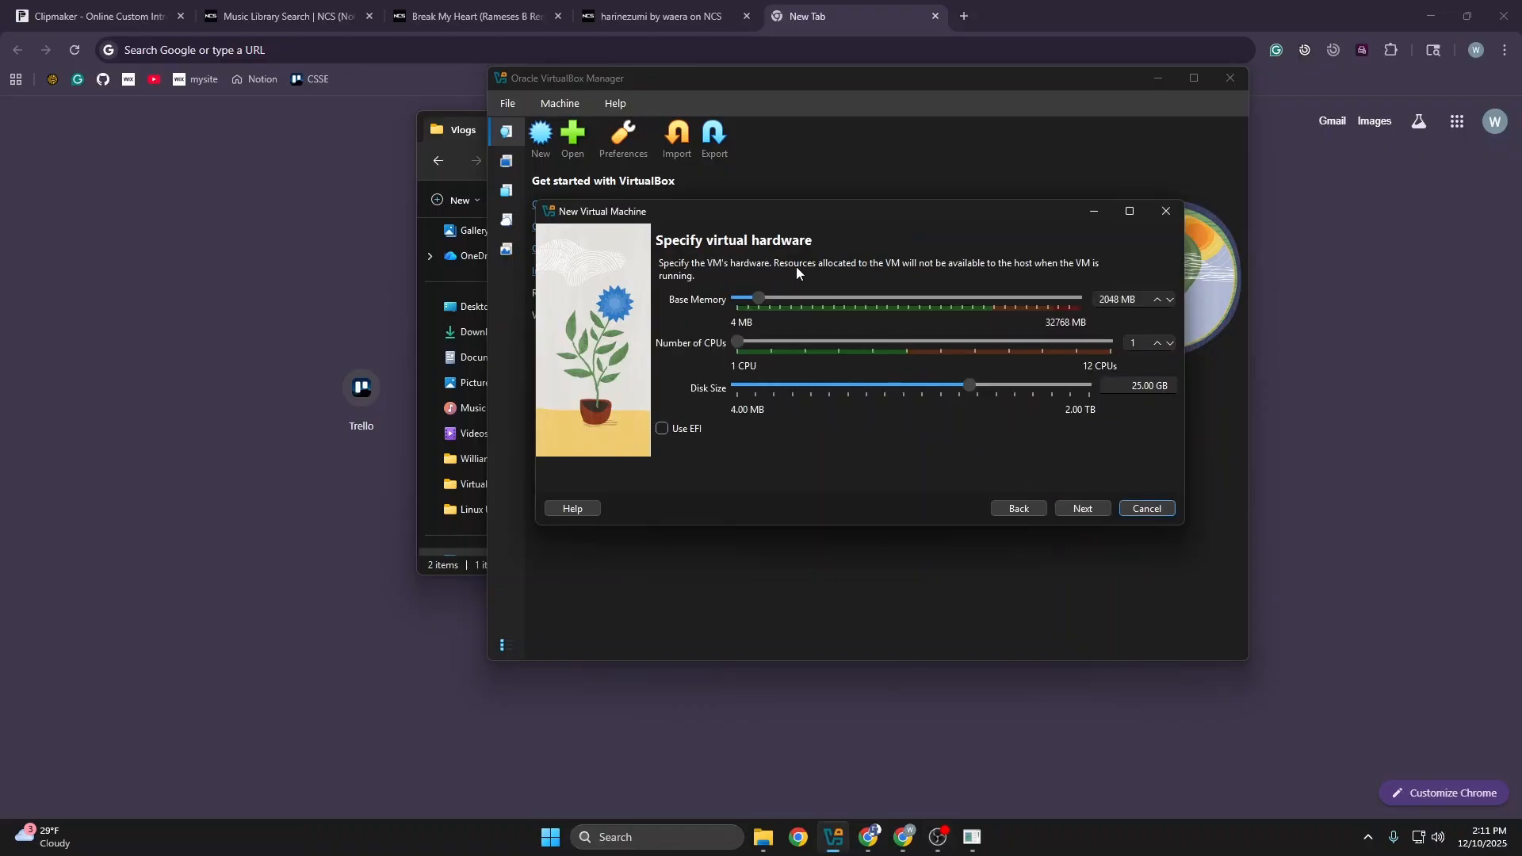
Allocate 16384 MB of base memory, 4 CPUs and a 20.50 GB disk, and continue to the summary
left_click(758, 297)
left_click_drag(758, 297, 911, 300)
left_click_drag(750, 338, 774, 346)
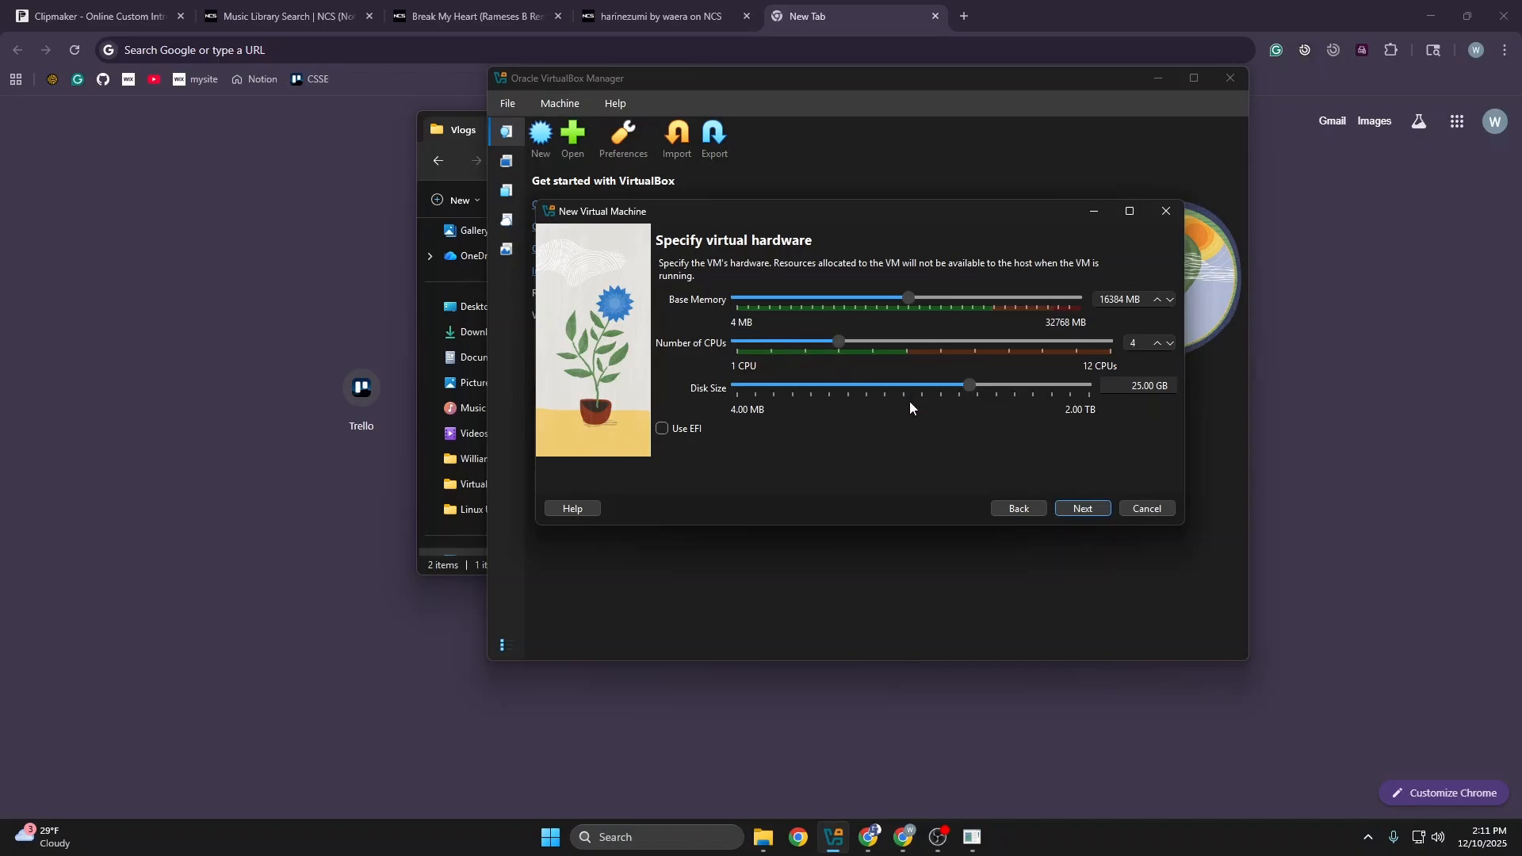
left_click(972, 388)
left_click_drag(972, 390, 969, 390)
left_click(1068, 512)
Review the configuration summary, create the Practice Vlog virtual machine and boot it into the Ubuntu installer
scroll(1059, 416, "down", 1)
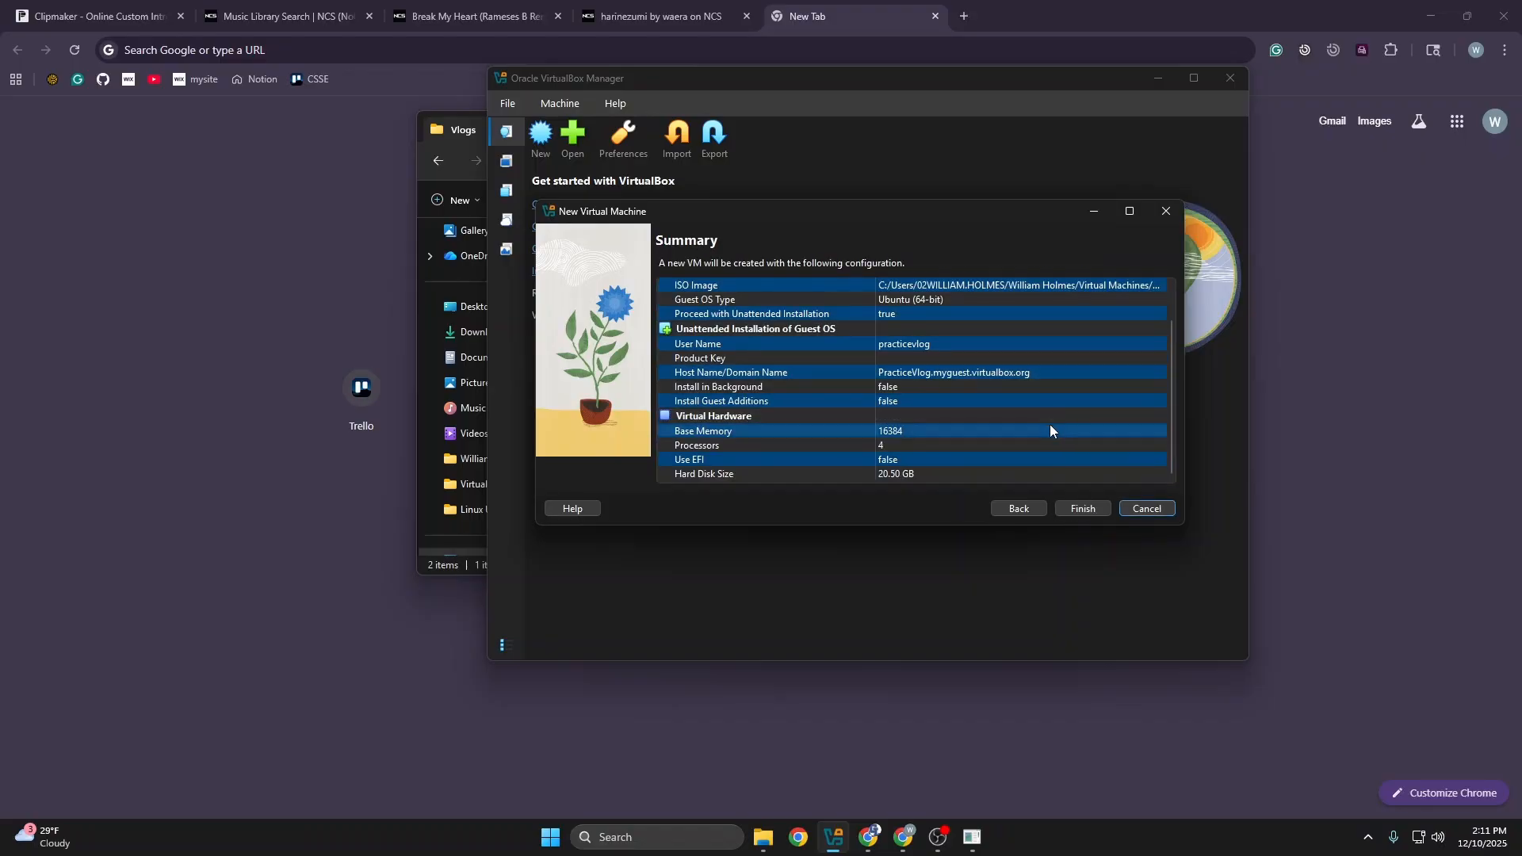
scroll(1043, 425, "up", 1)
scroll(1040, 425, "down", 1)
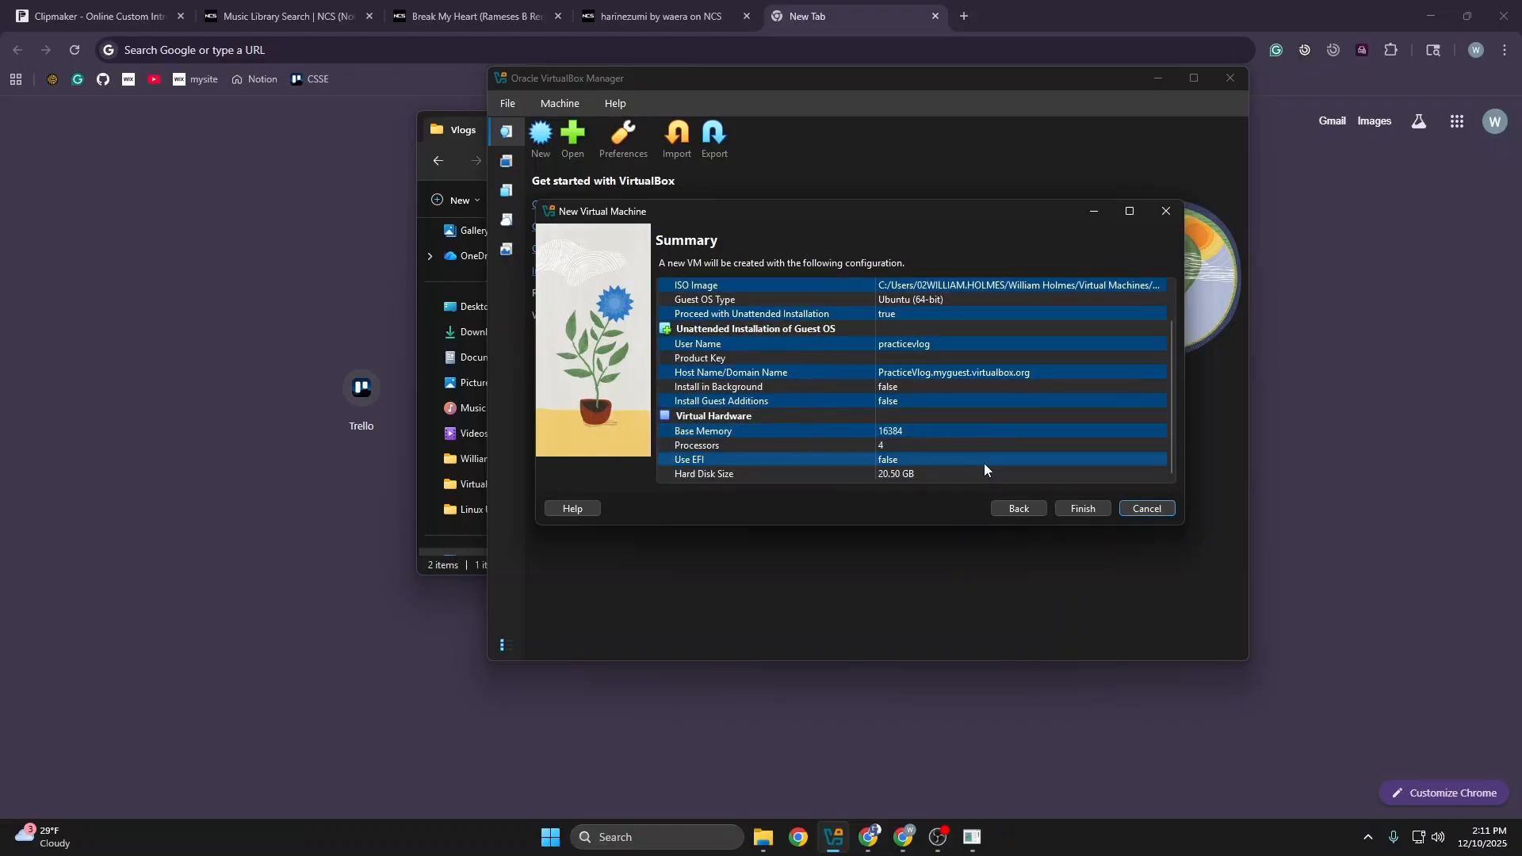
scroll(975, 397, "up", 1)
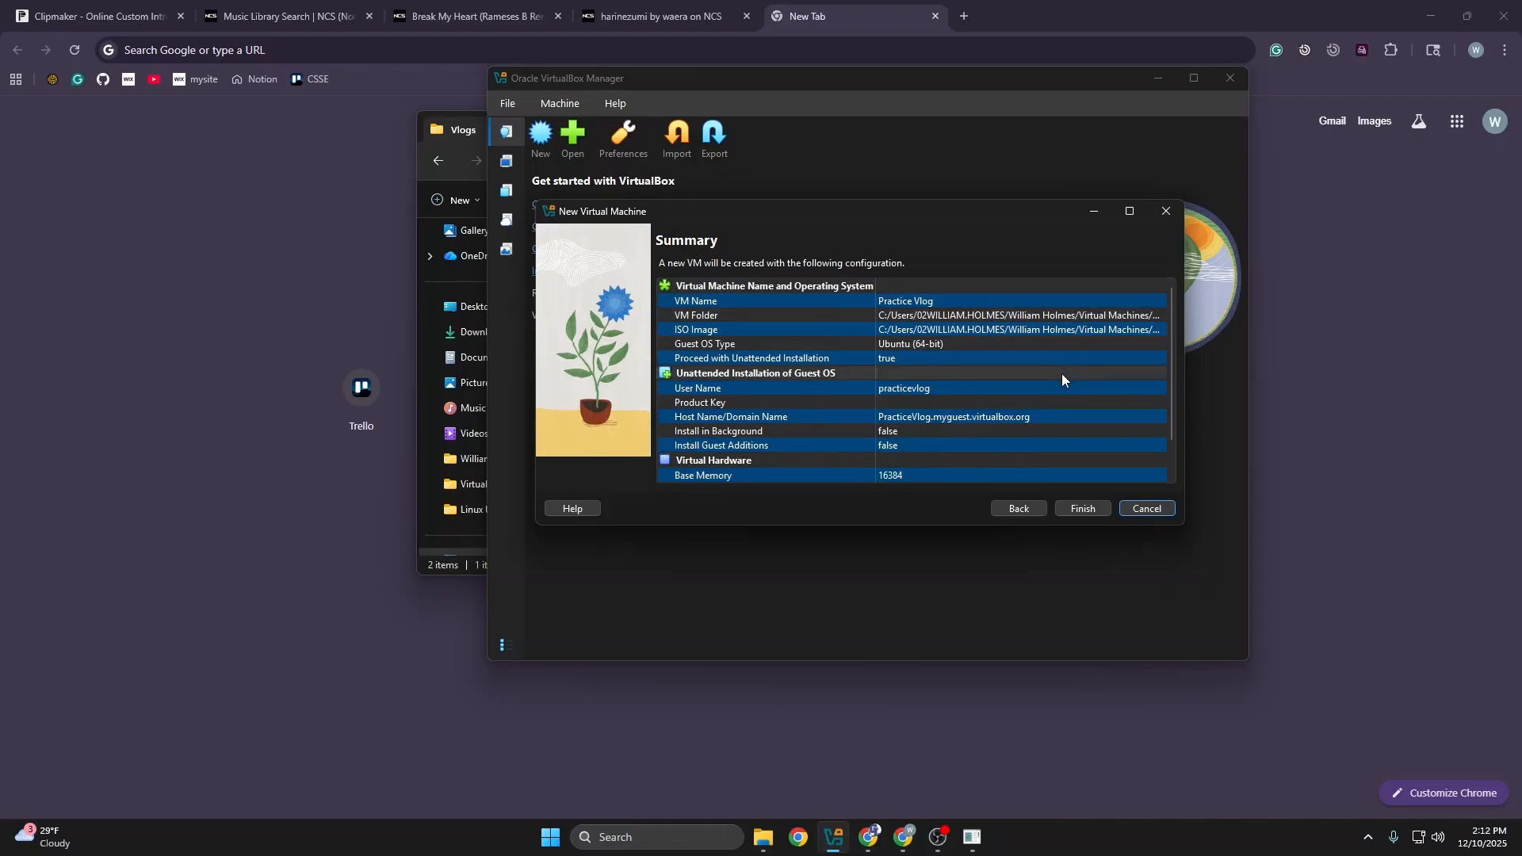
scroll(1080, 447, "down", 1)
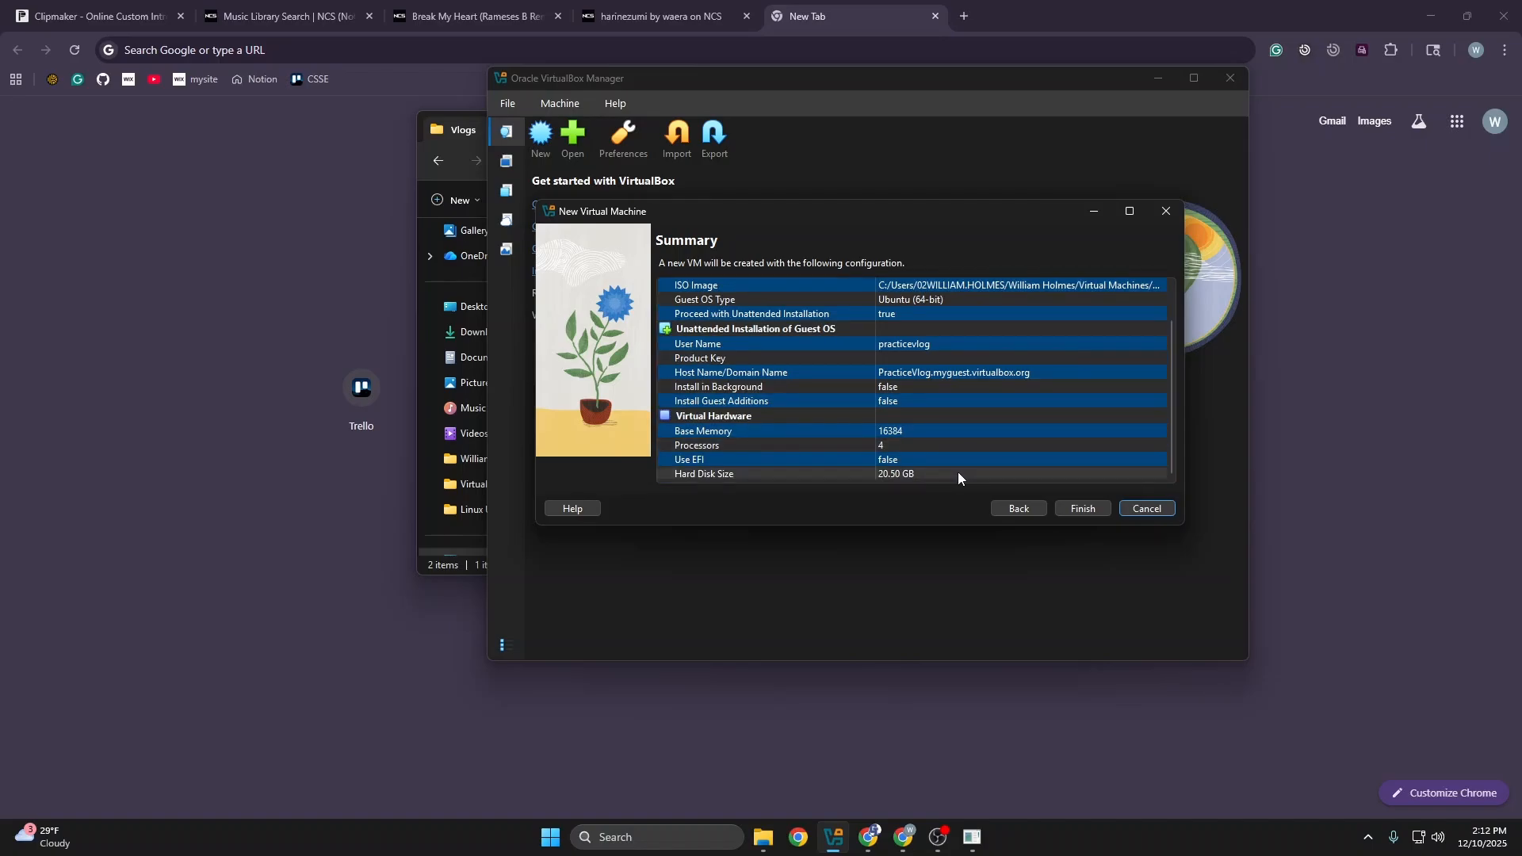
left_click(1082, 509)
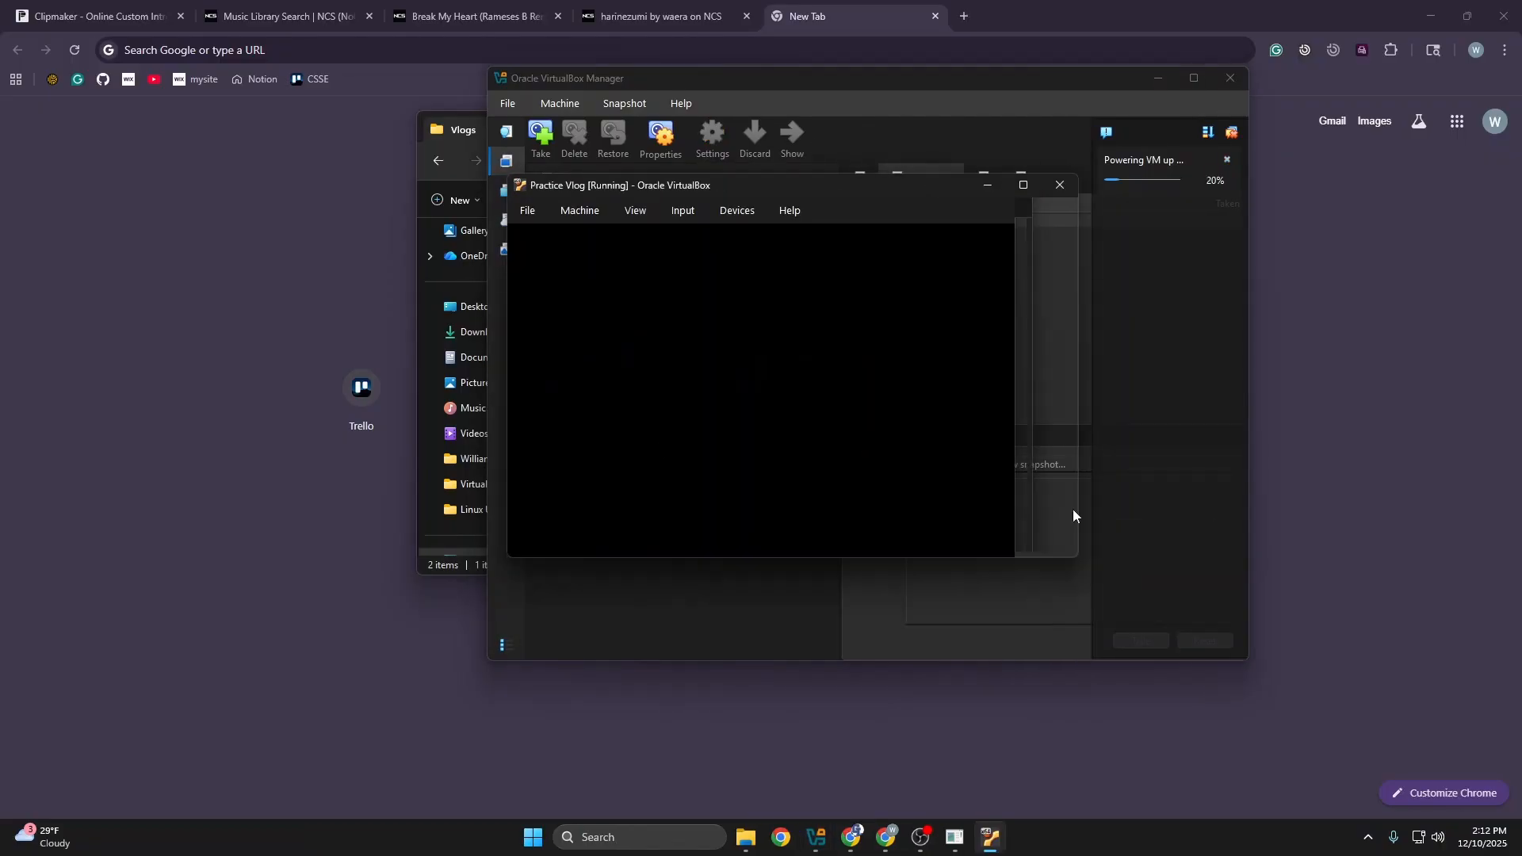
key("Return")
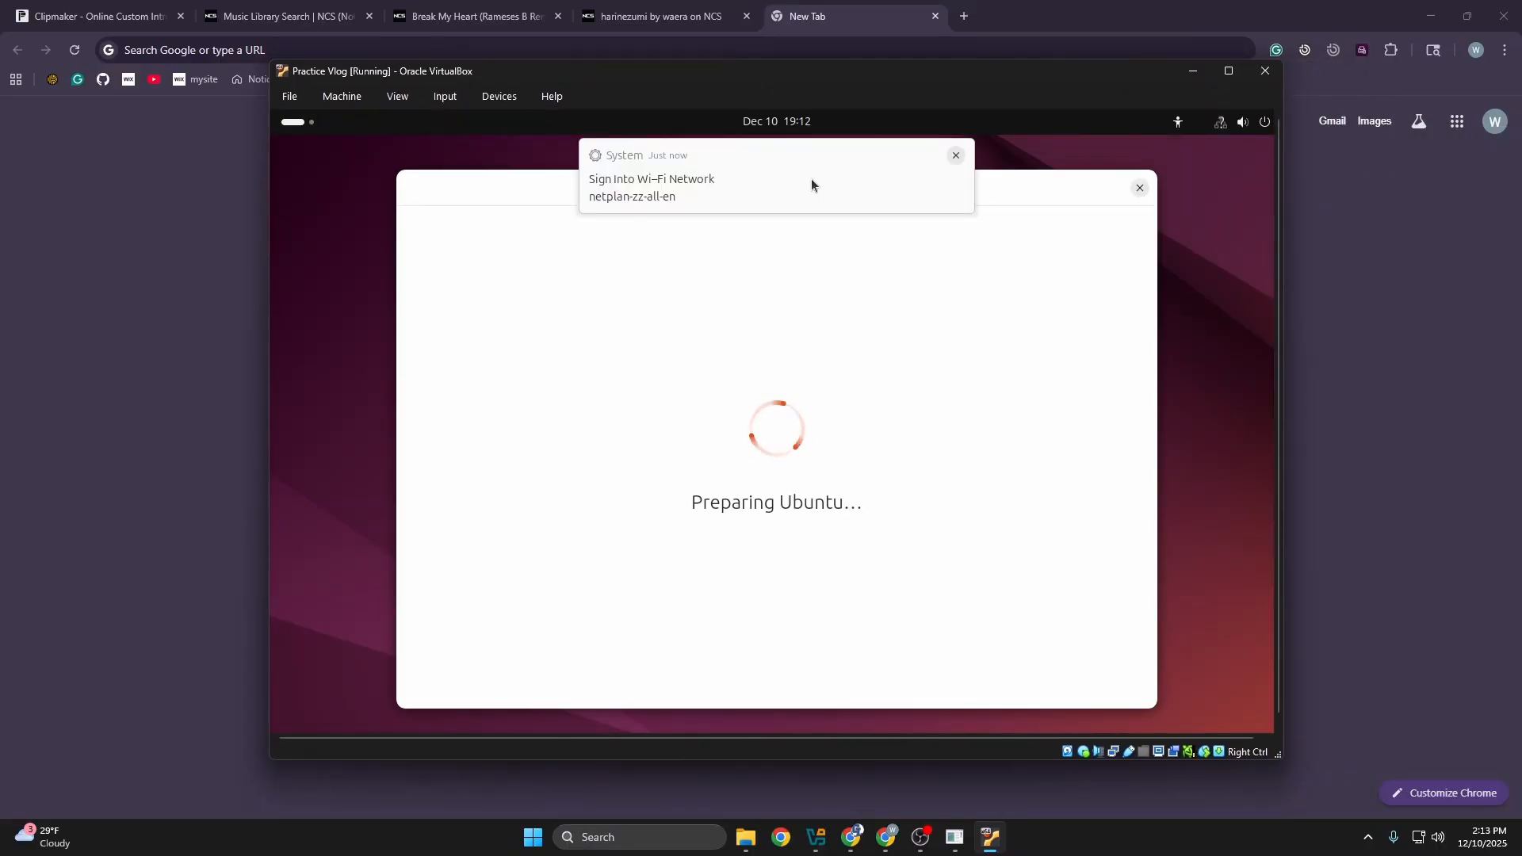
Enlarge the running virtual machine, choose the practicevlog account at the Ubuntu login and switch to full-screen mode
left_click(1229, 70)
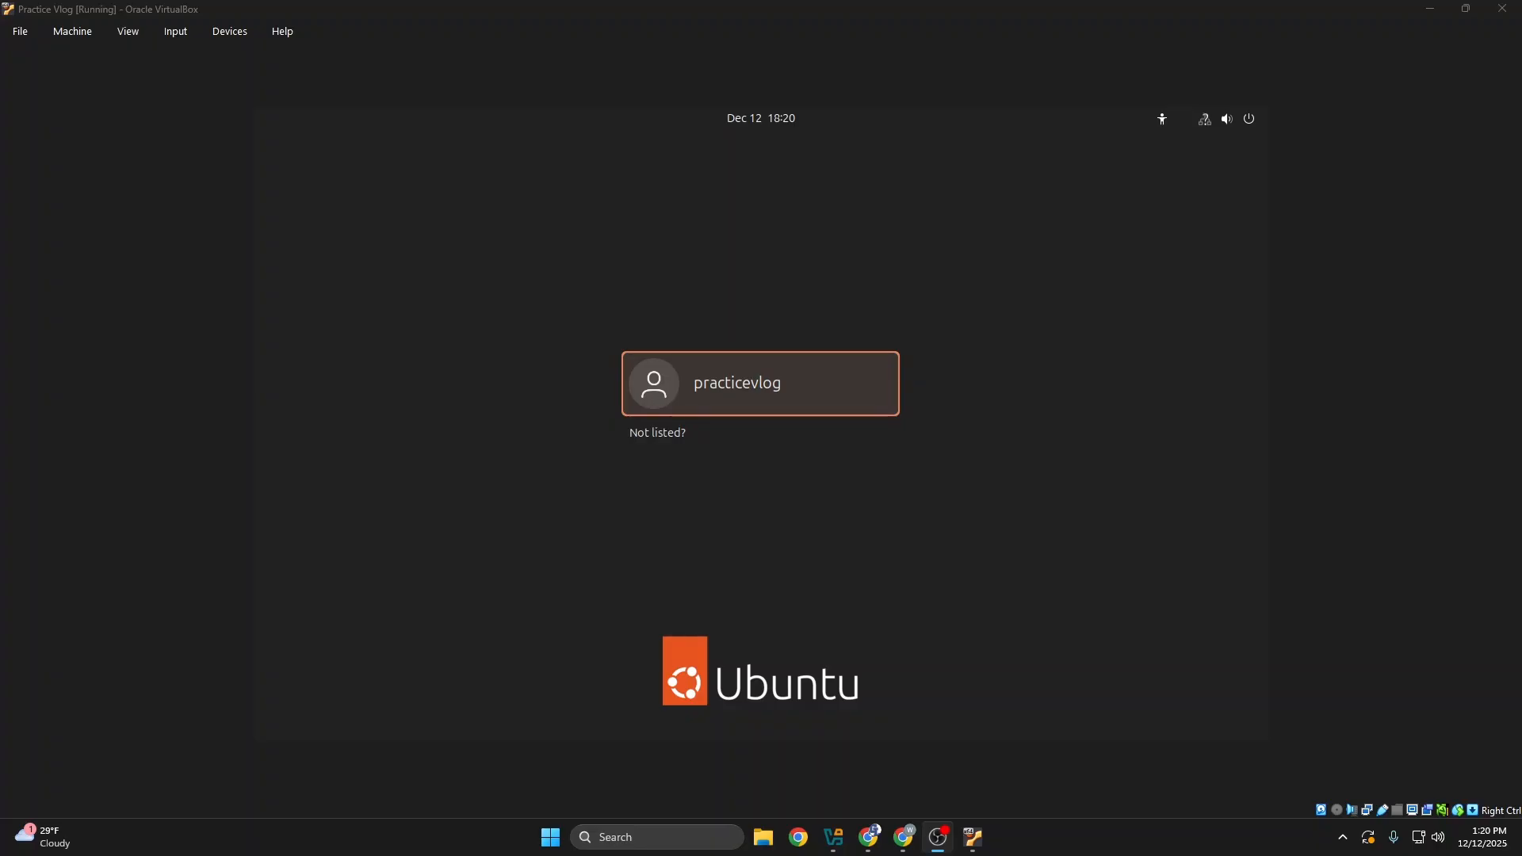
left_click(809, 339)
key("Control_R+f")
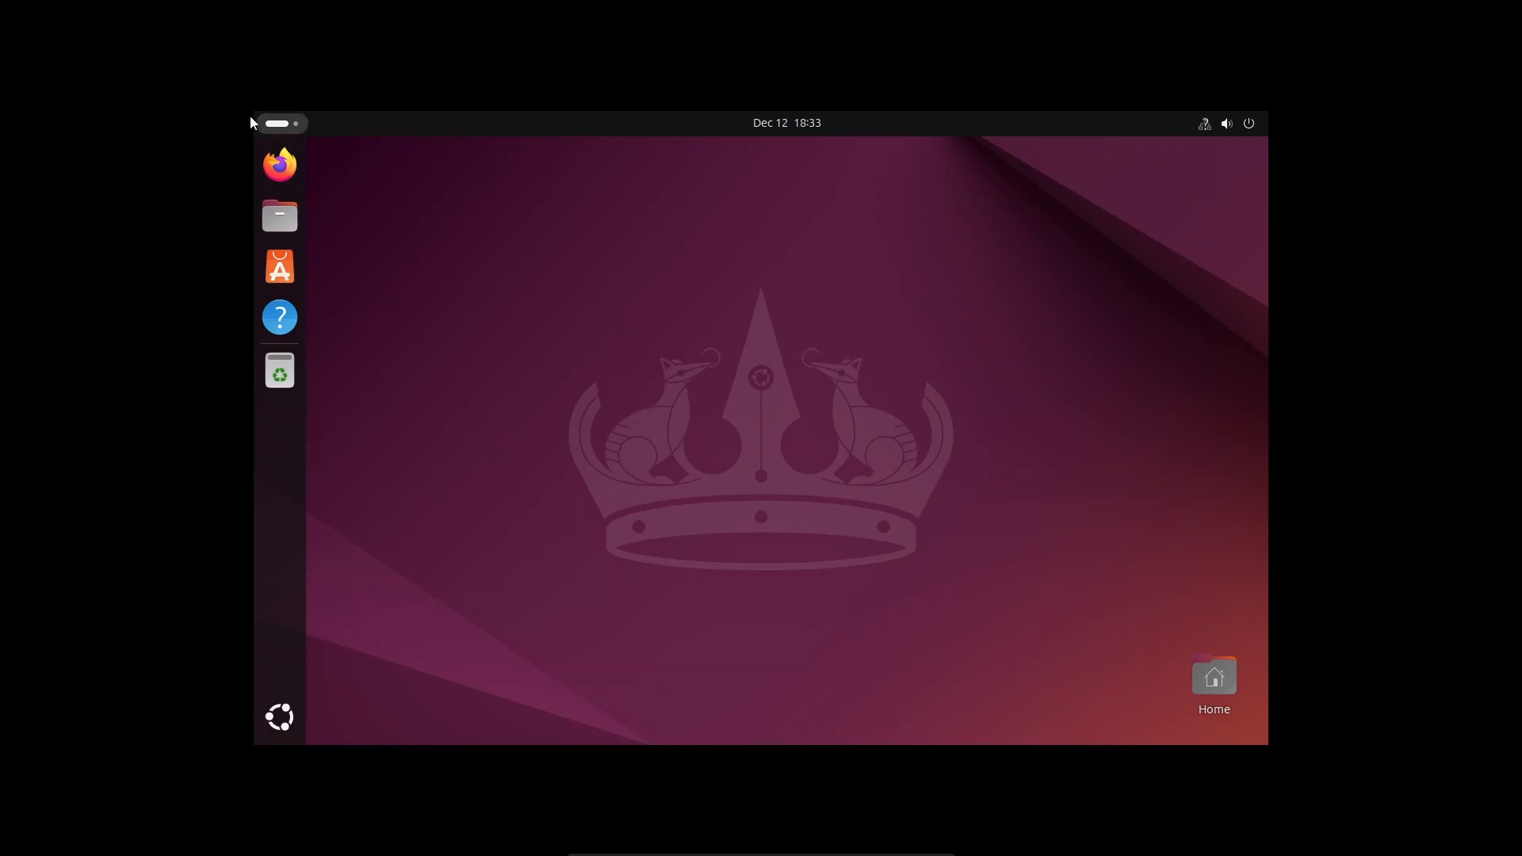
Set Ubuntu's display resolution to 1920 × 1080 (16:9) in the system settings and keep the changes
left_click(292, 722)
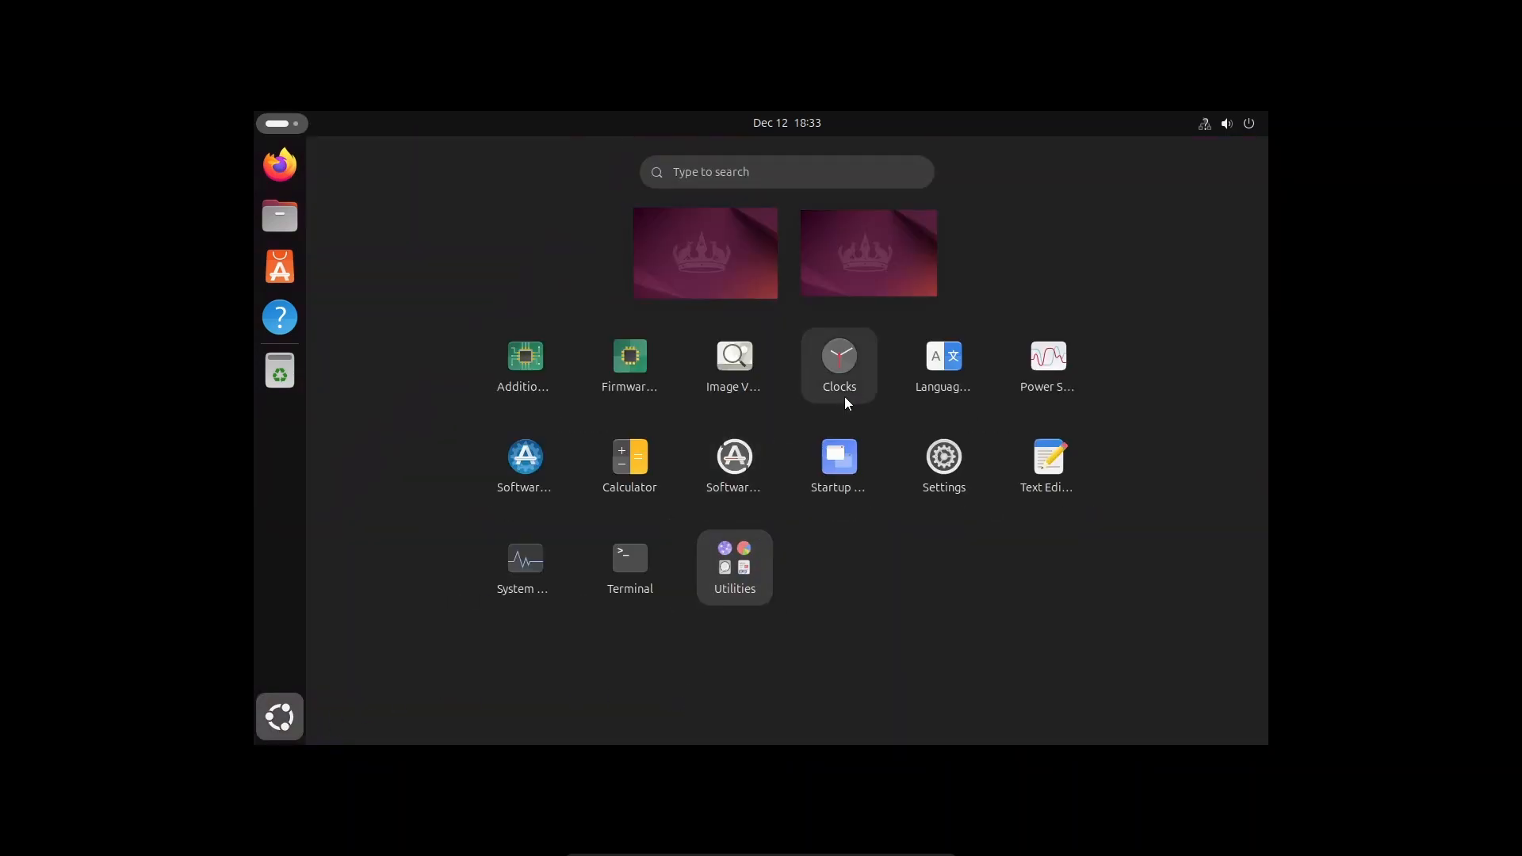
left_click(974, 545)
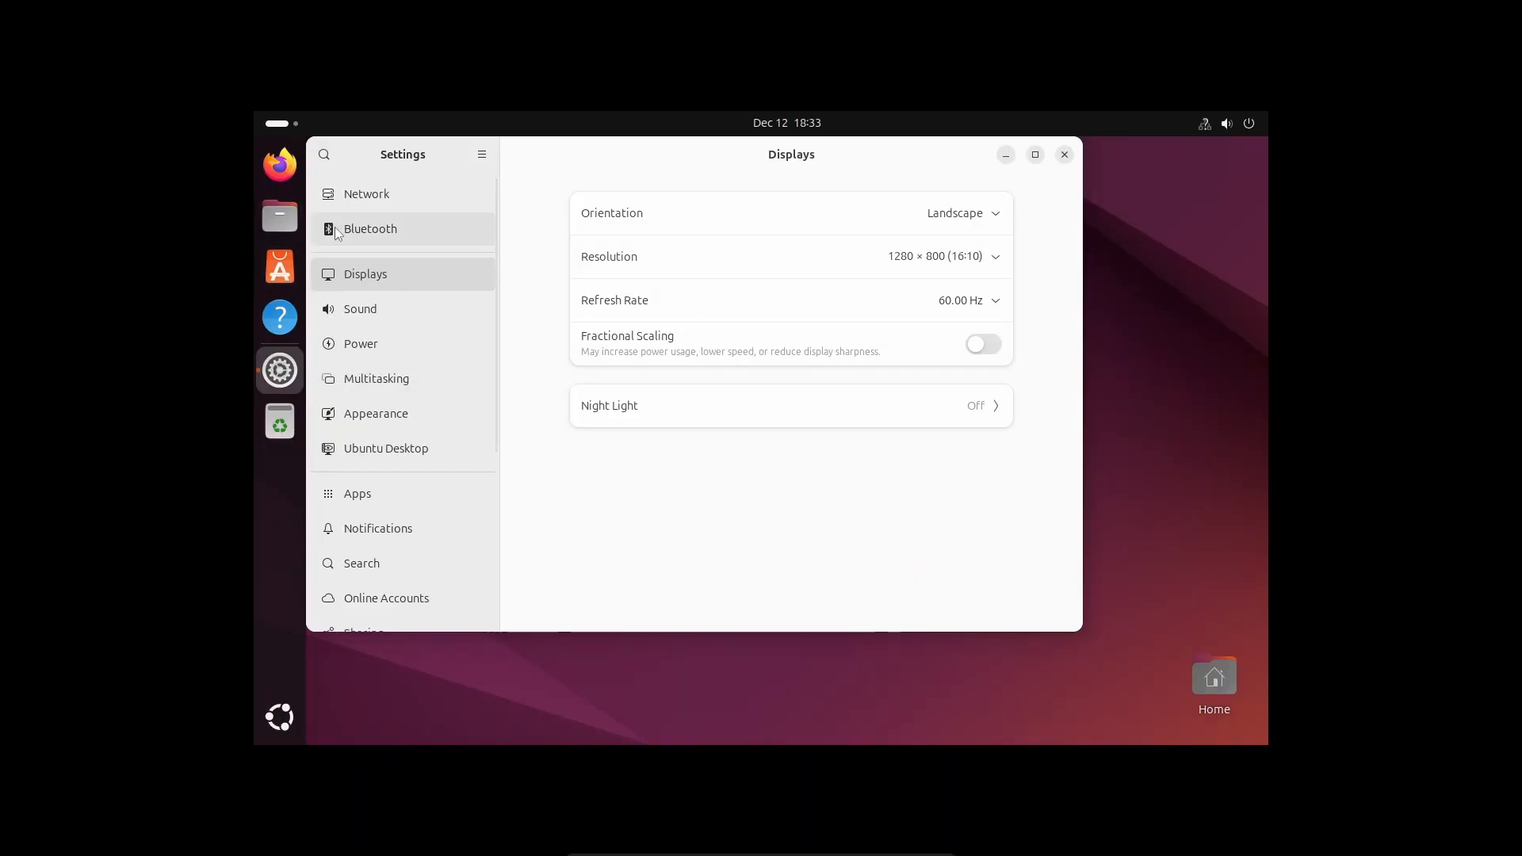
left_click(926, 256)
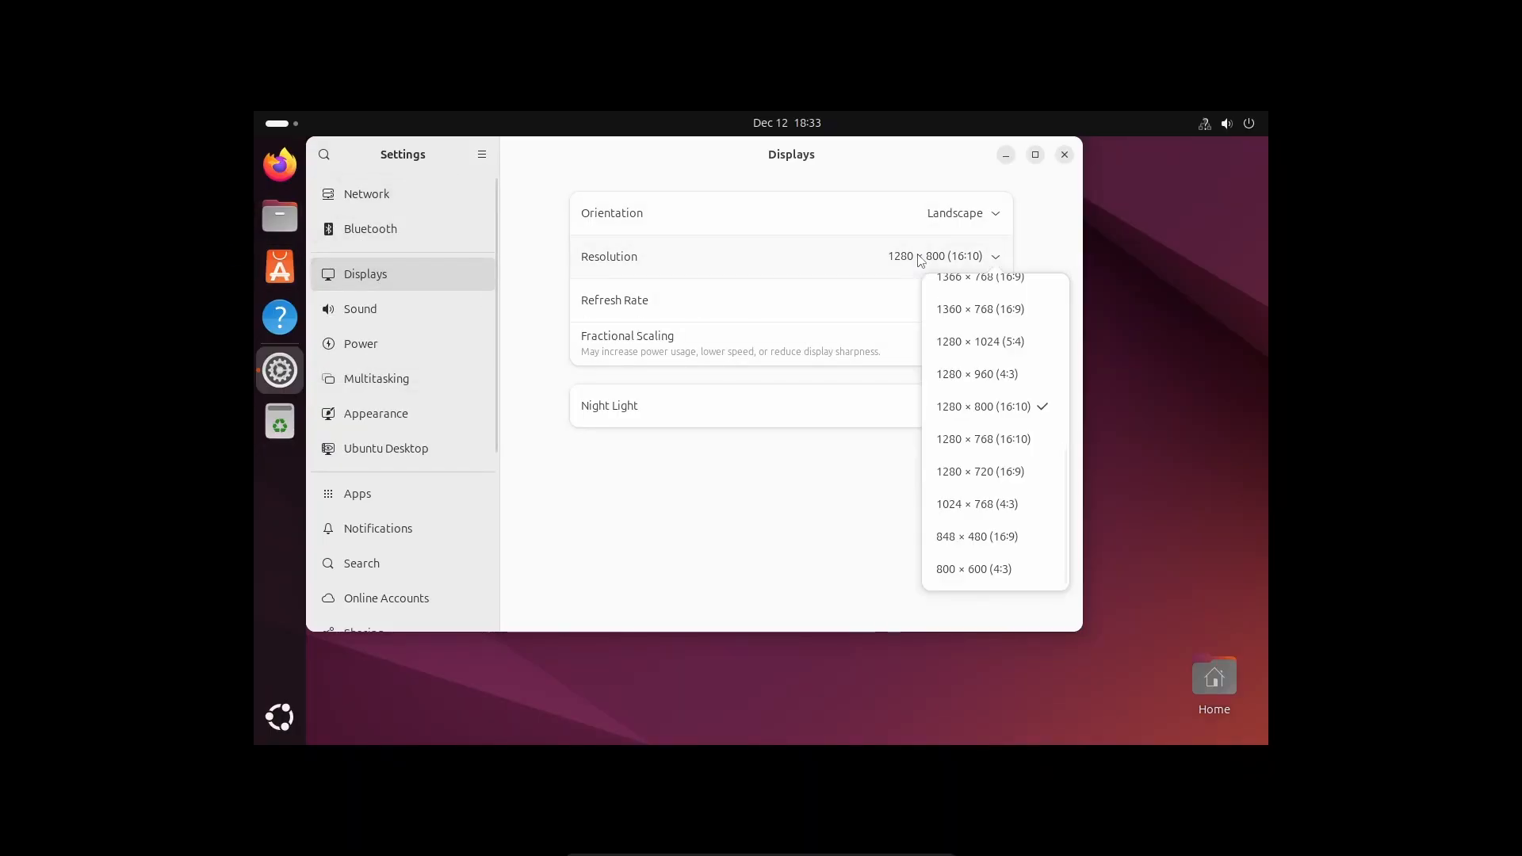
scroll(1010, 467, "up", 3)
scroll(1011, 466, "up", 3)
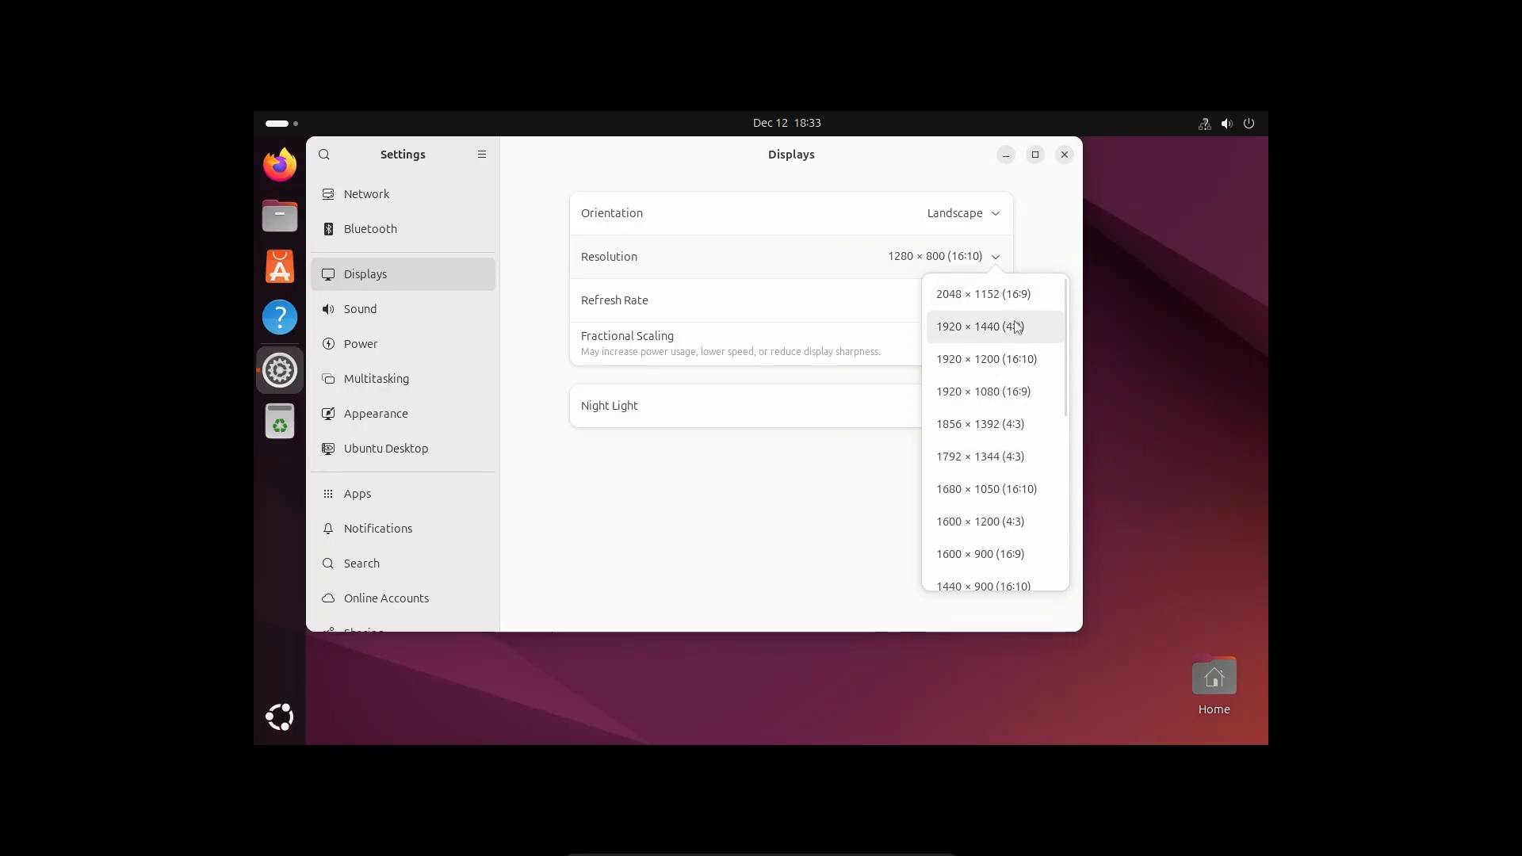
left_click(1002, 399)
left_click(1046, 154)
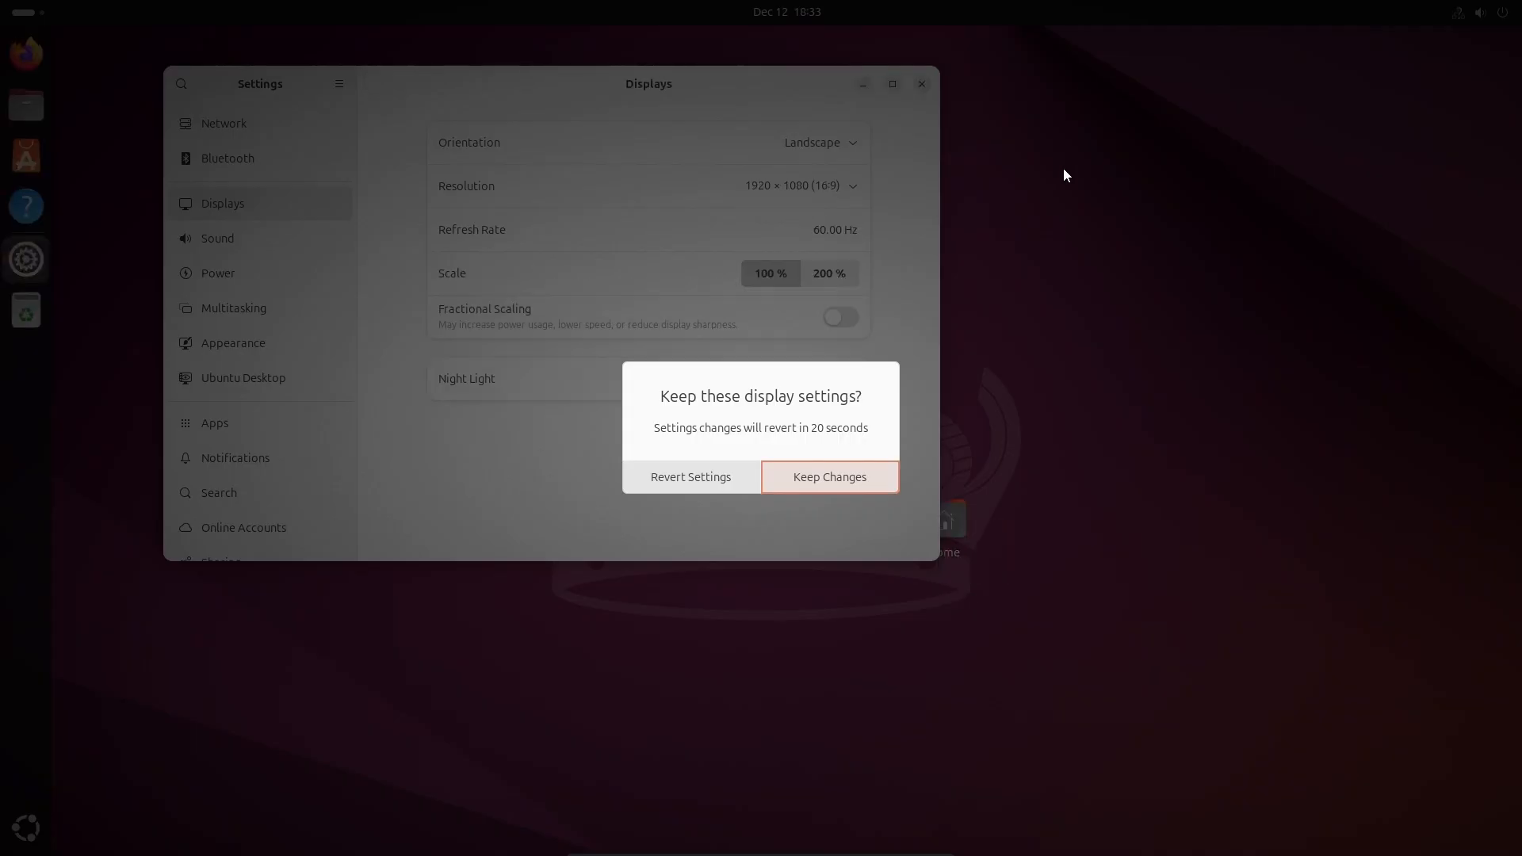
left_click(819, 482)
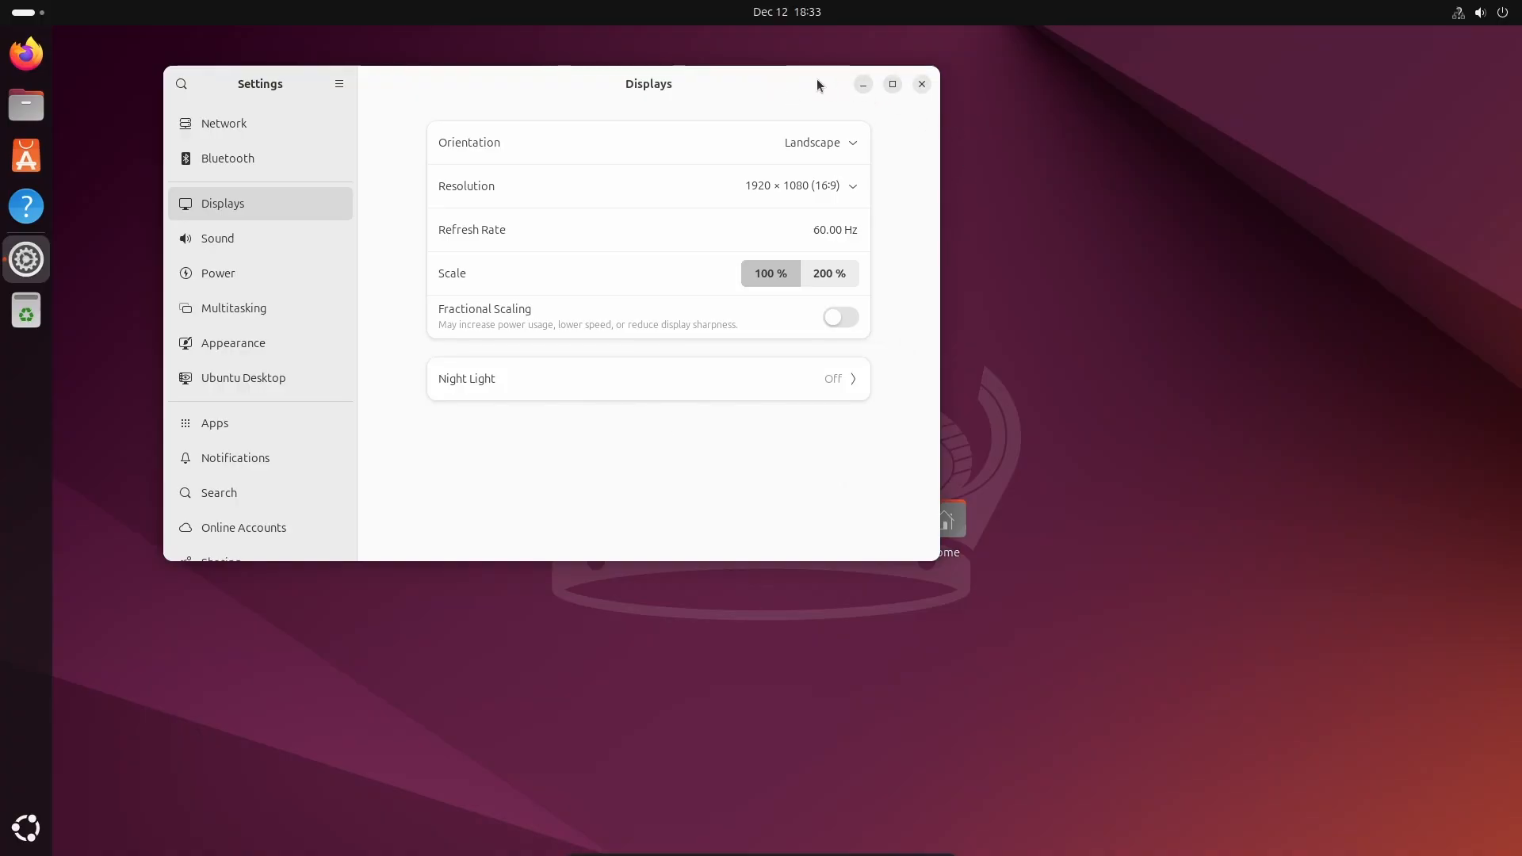
Move the Settings window towards the middle of the screen and close it to return to the Ubuntu desktop
left_click_drag(819, 78, 1039, 130)
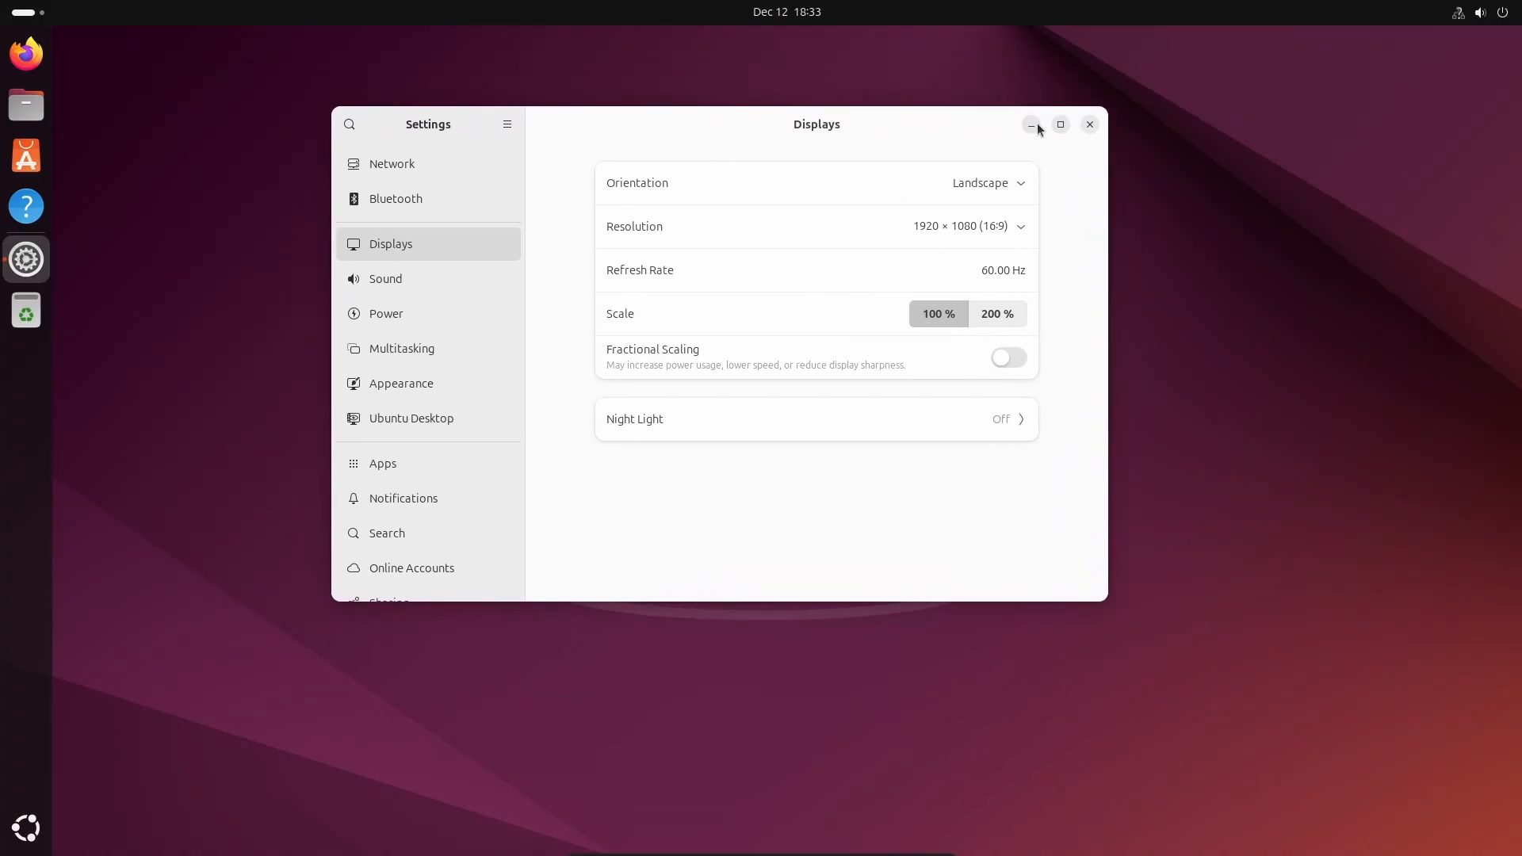
left_click(1090, 126)
left_click_drag(849, 319, 1001, 317)
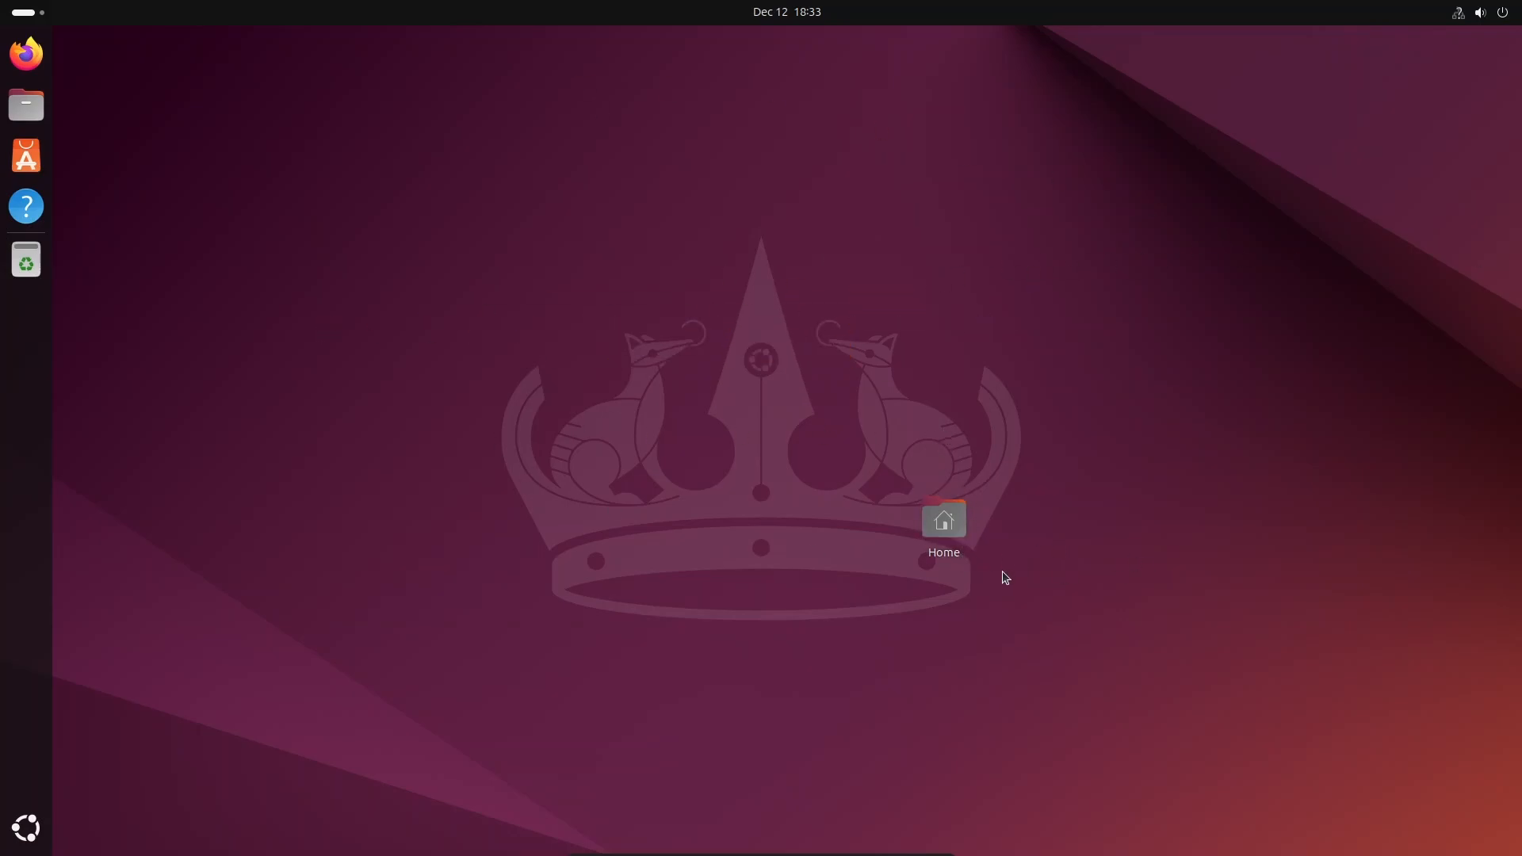
Leave full-screen mode and take a snapshot of the Practice Vlog virtual machine named RAW OS, without a description
key("Control_R+f")
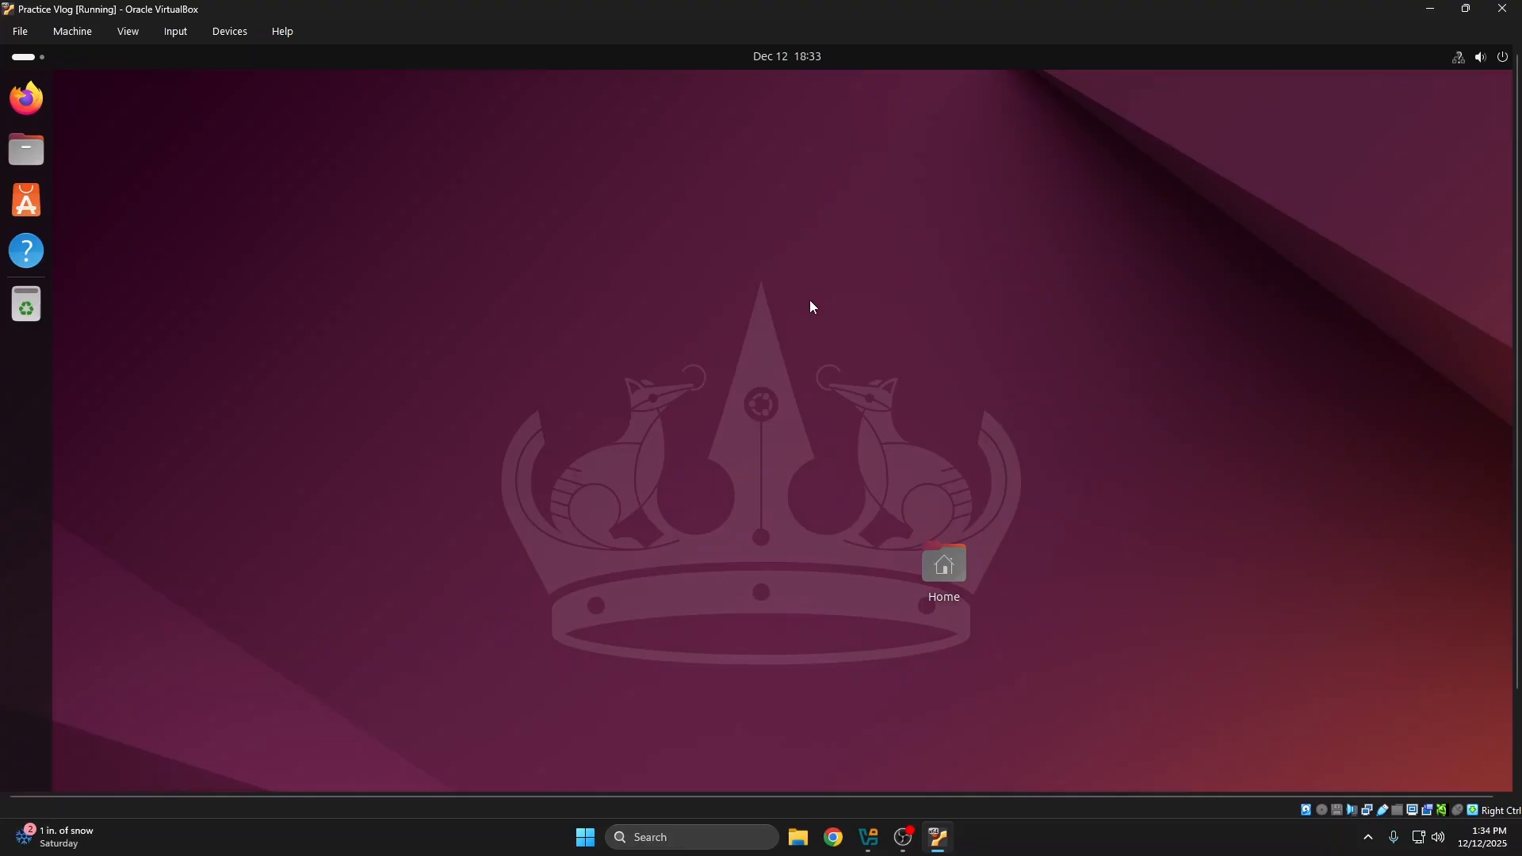
left_click_drag(866, 286, 728, 358)
left_click(70, 33)
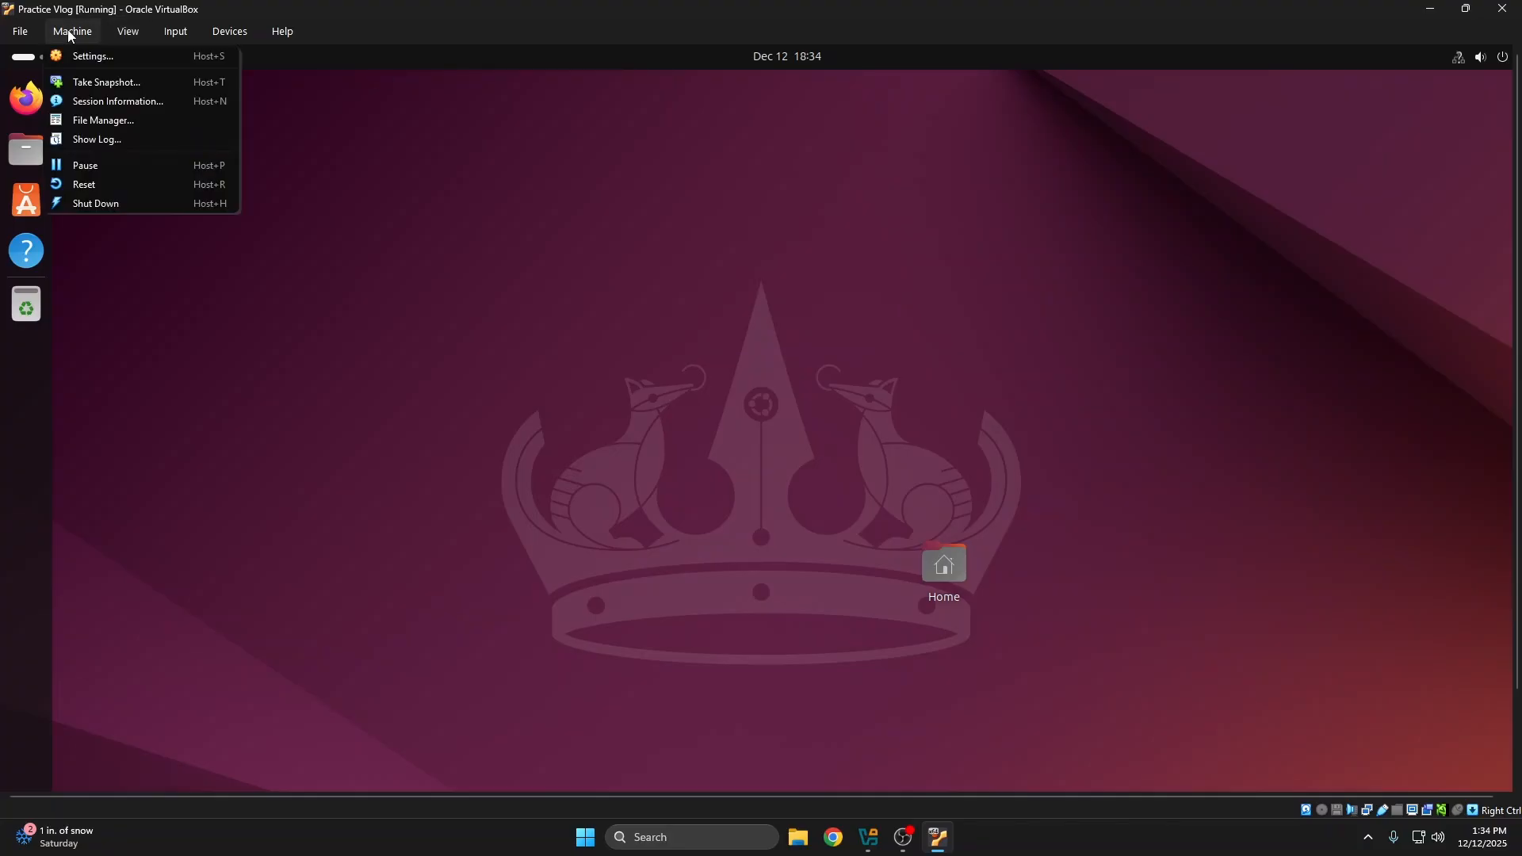
left_click(111, 82)
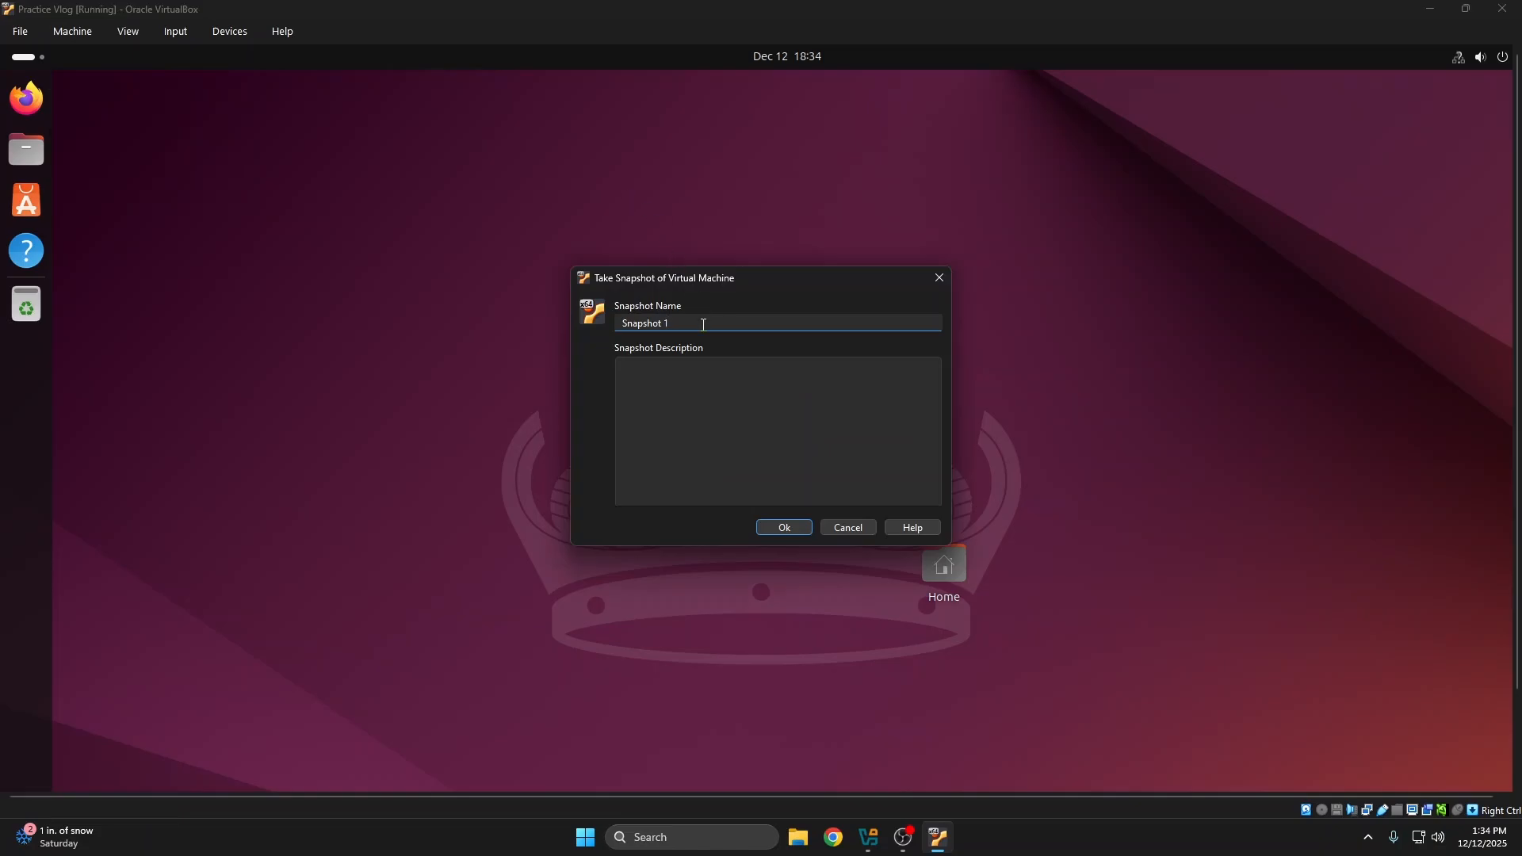
left_click_drag(704, 323, 546, 317)
key("BackSpace")
type("RAW SNA")
key("BackSpace")
key("BackSpace")
key("BackSpace")
type("OS")
left_click(783, 528)
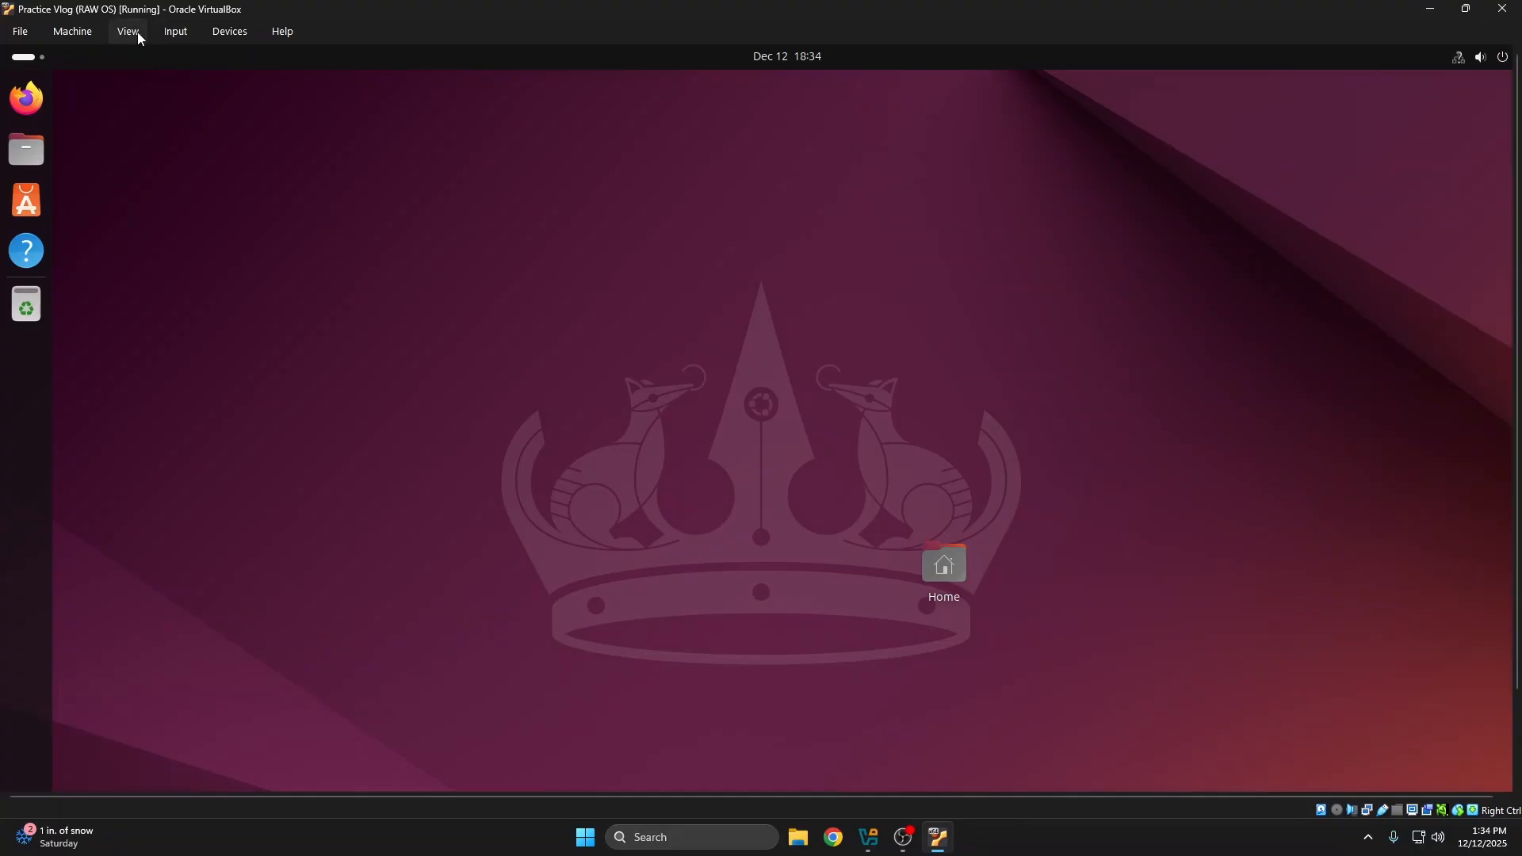
Return the running Practice Vlog virtual machine to full-screen mode
left_click(27, 60)
left_click(29, 68)
key("ctrl+f")
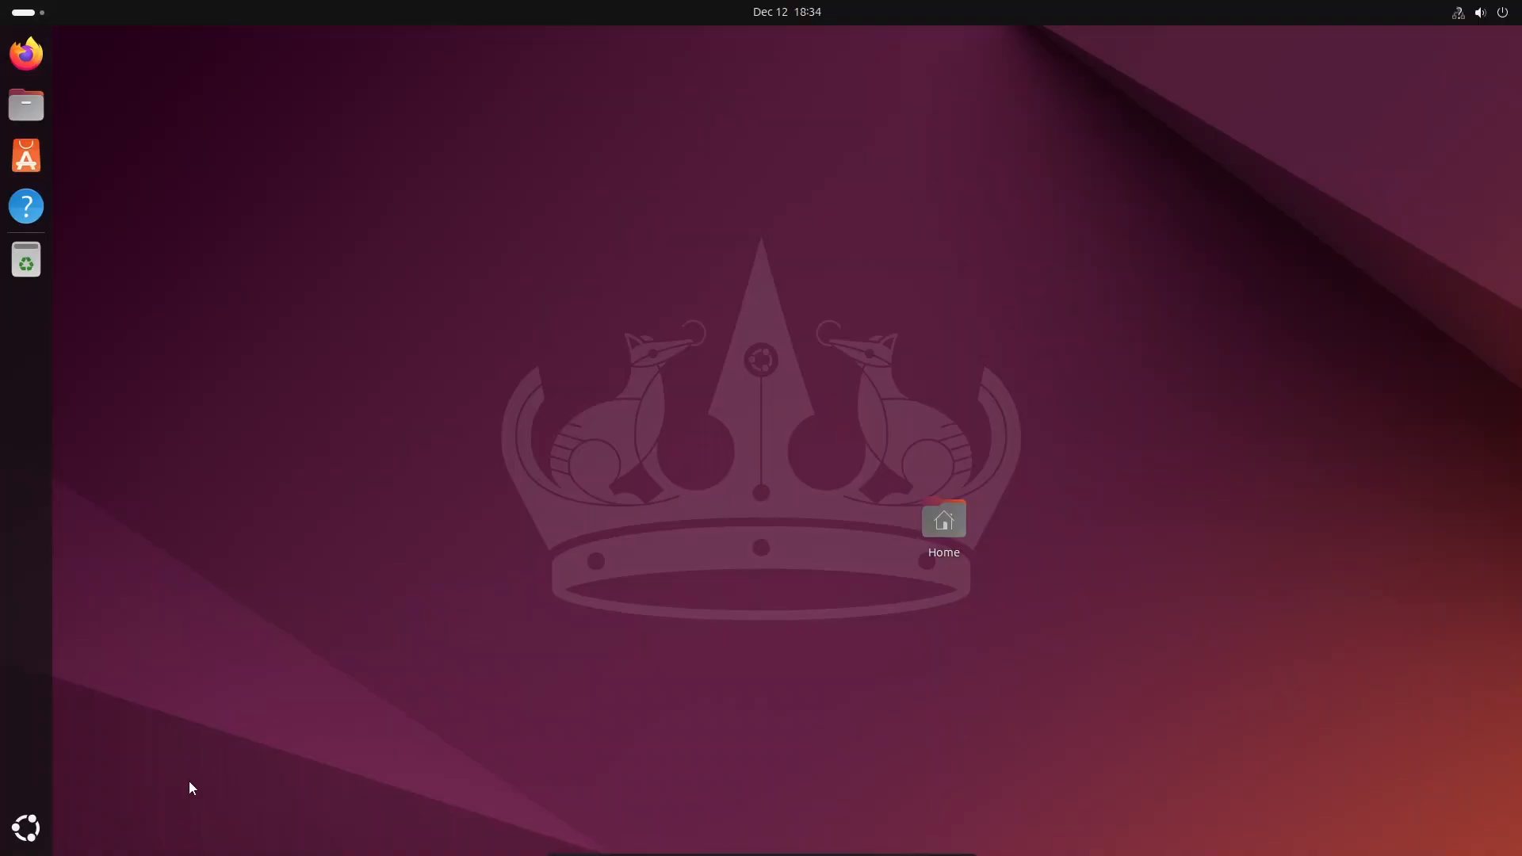
Launch Ubuntu's Software Updater to check for updates and move its window slightly away from the dock
left_click(26, 828)
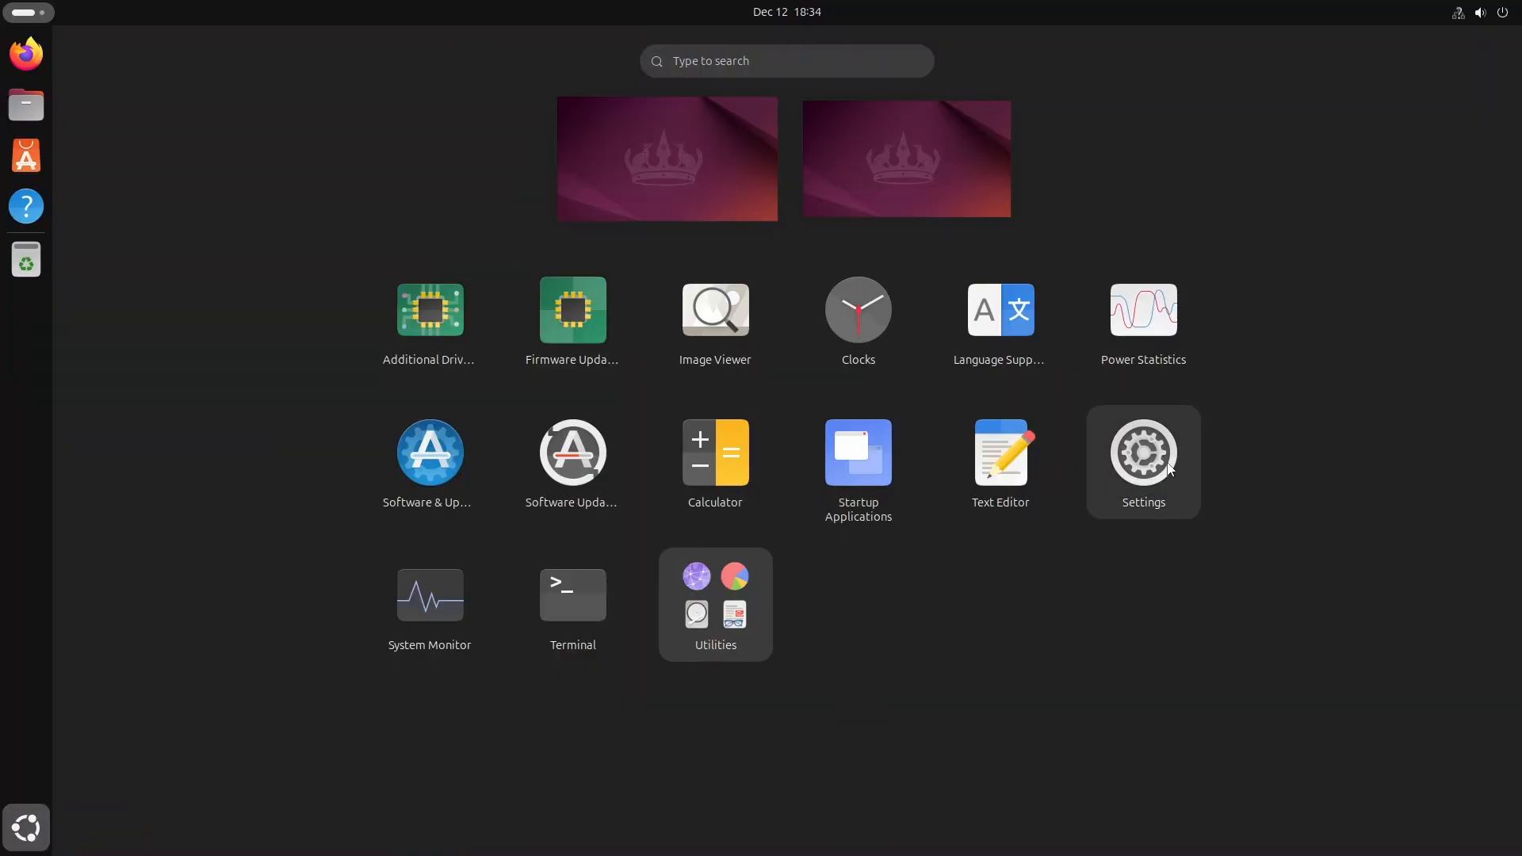
left_click(560, 457)
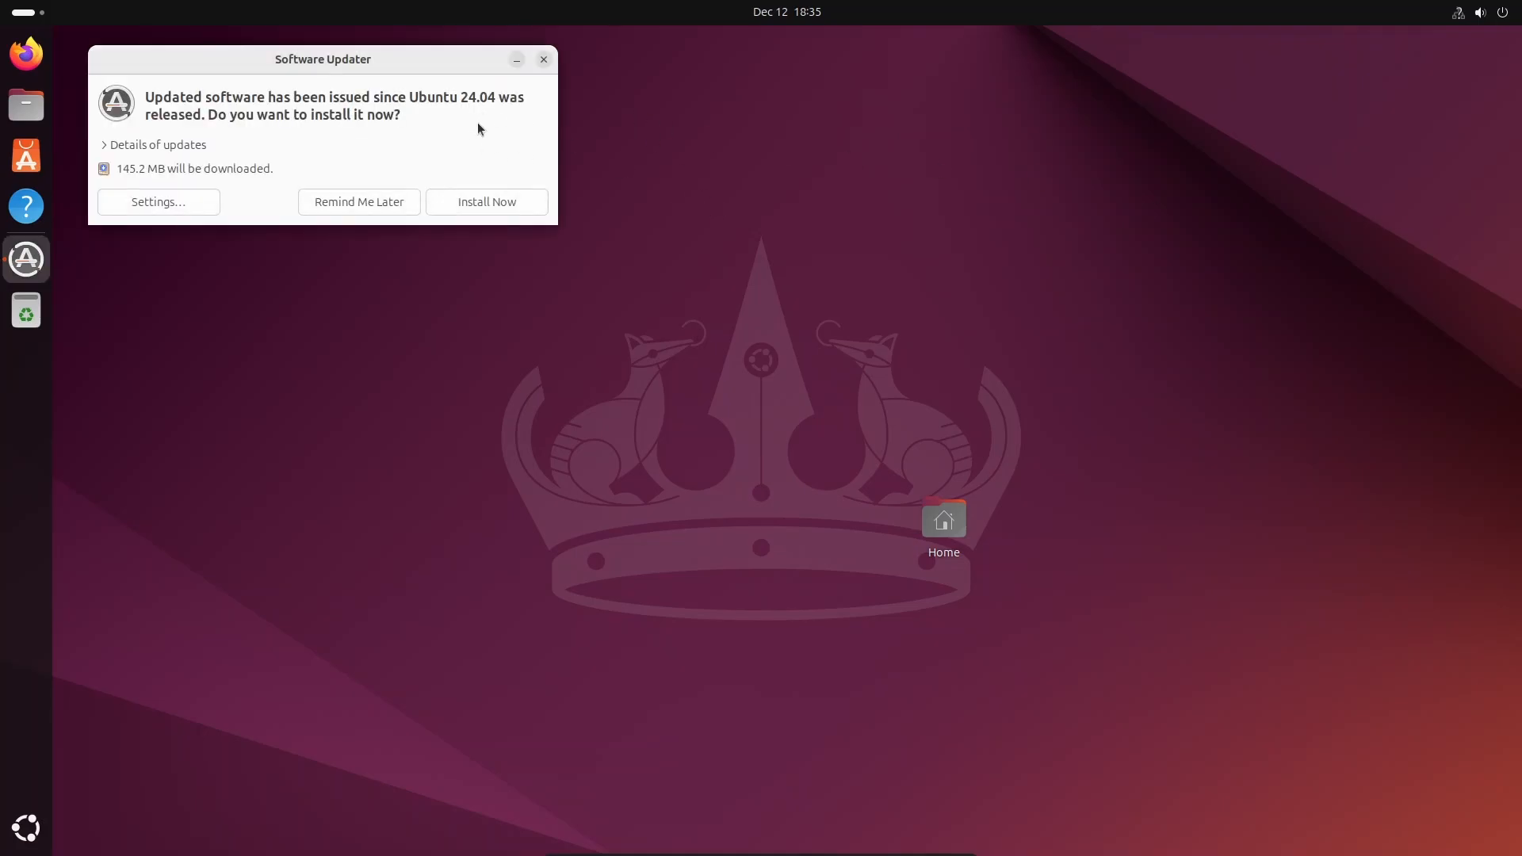
left_click_drag(357, 54, 411, 87)
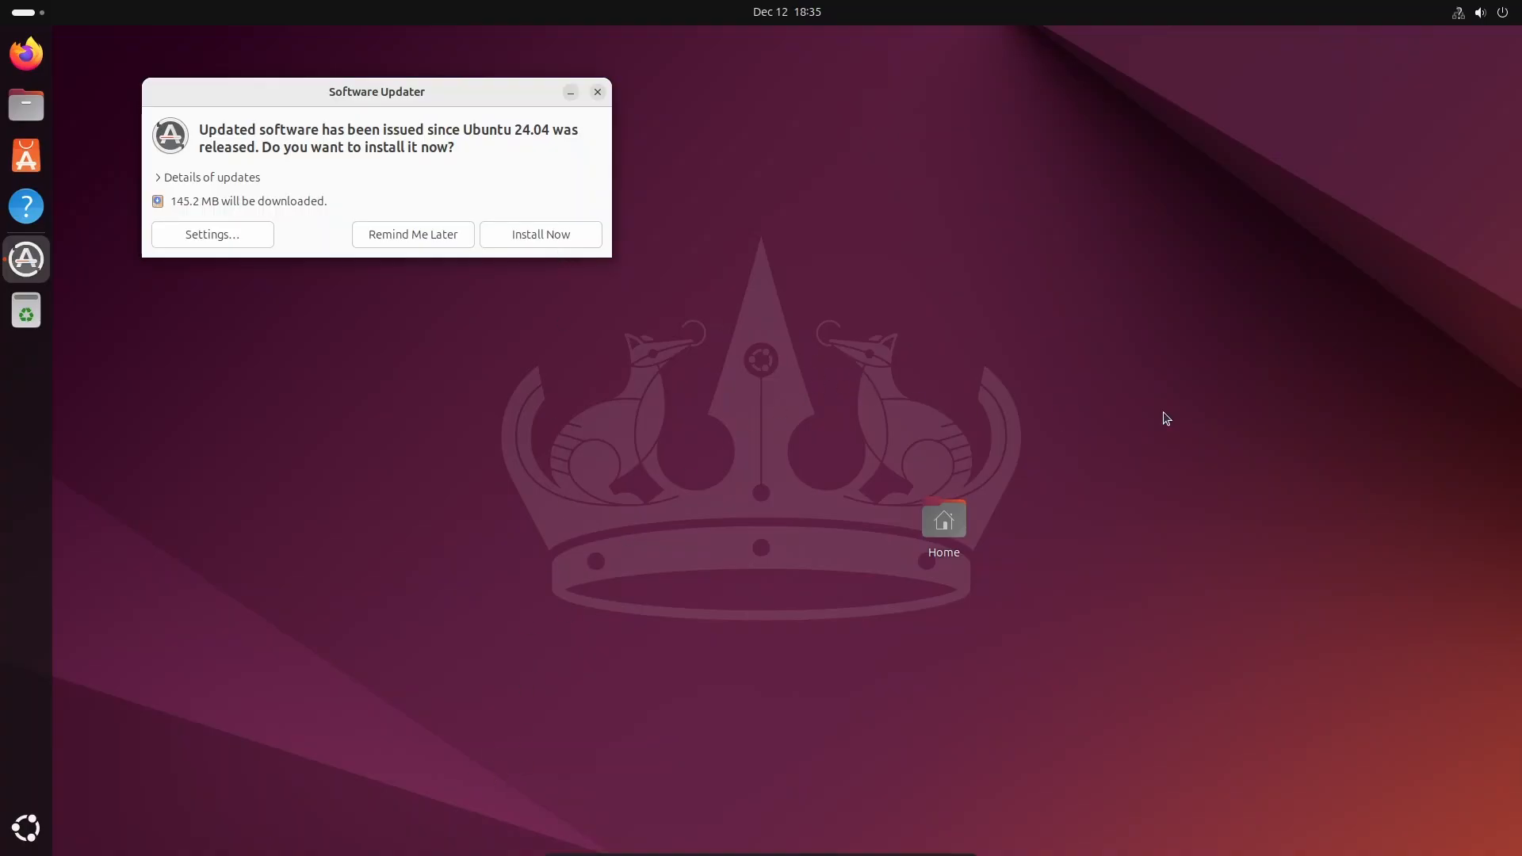
left_click(1029, 340)
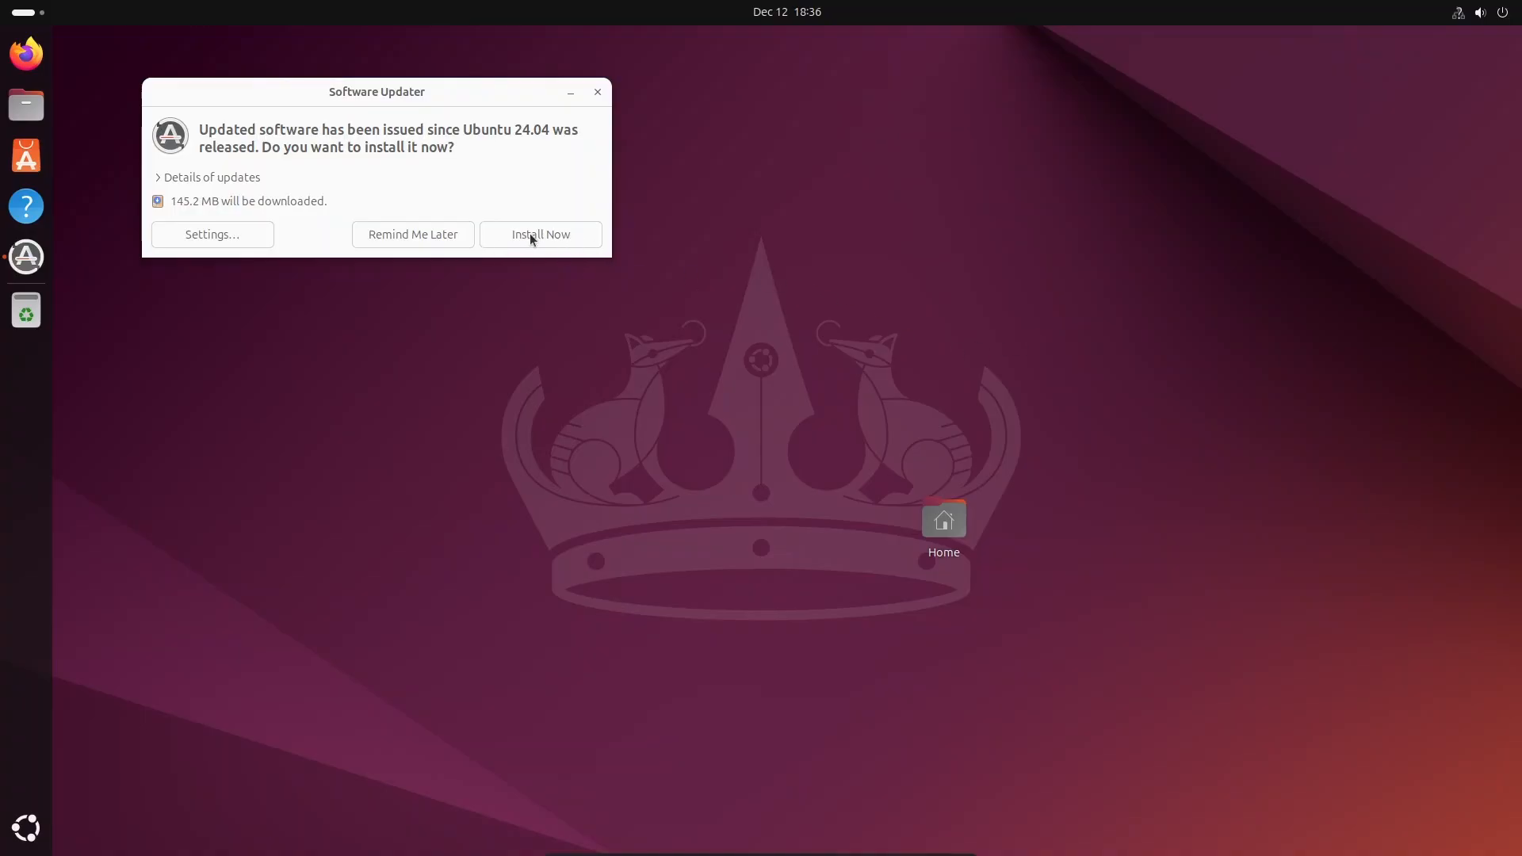
left_click(553, 254)
mouse_move(1122, 344)
left_mouse_down()
mouse_move(1040, 398)
mouse_move(1131, 368)
left_mouse_up()
left_click_drag(930, 230, 1040, 415)
left_click_drag(1246, 443, 1027, 347)
left_click_drag(790, 228, 1259, 439)
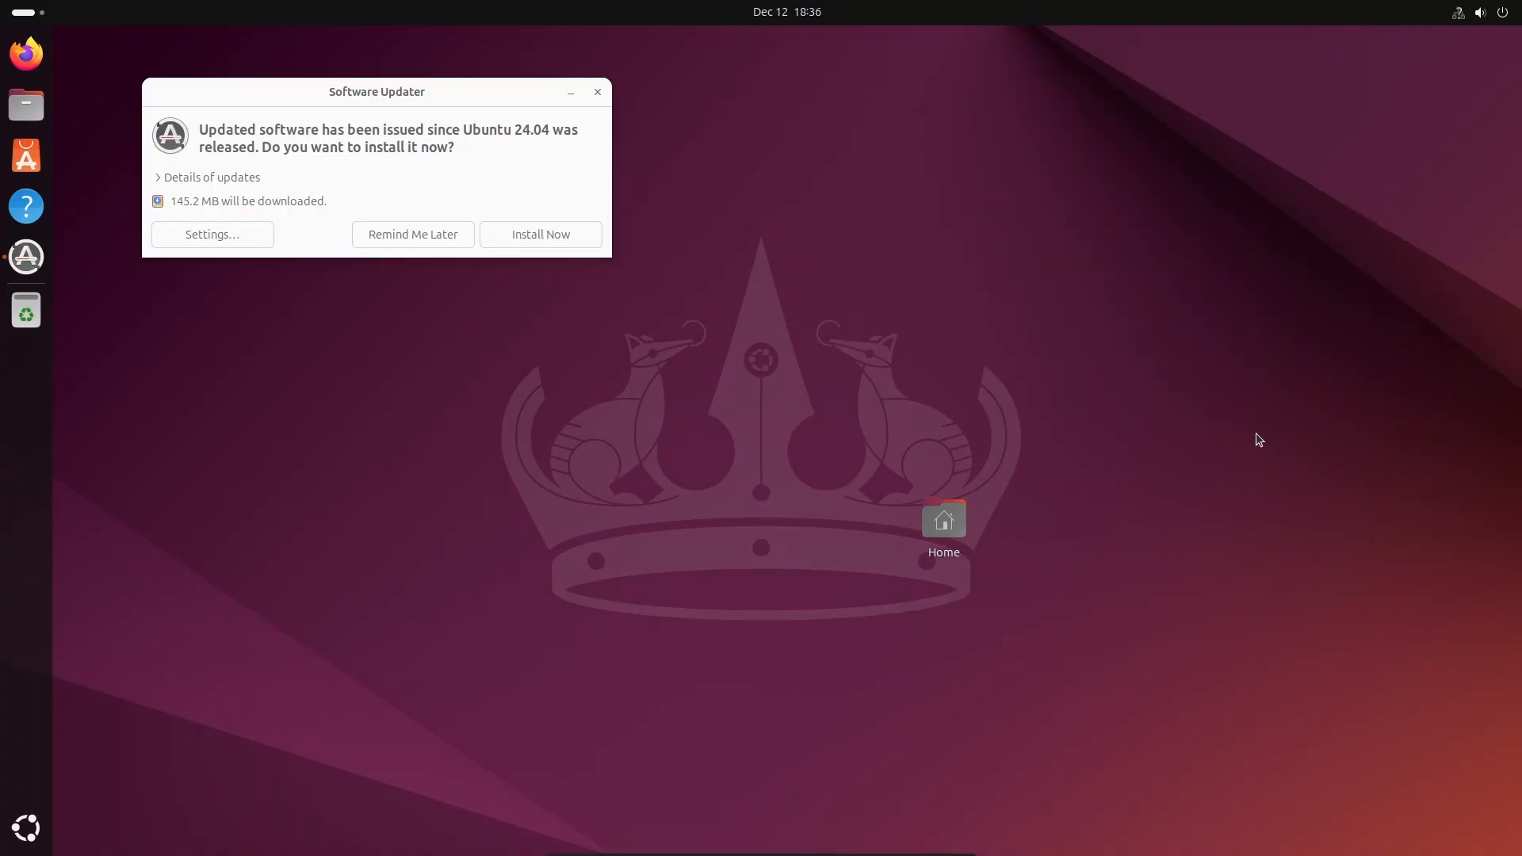